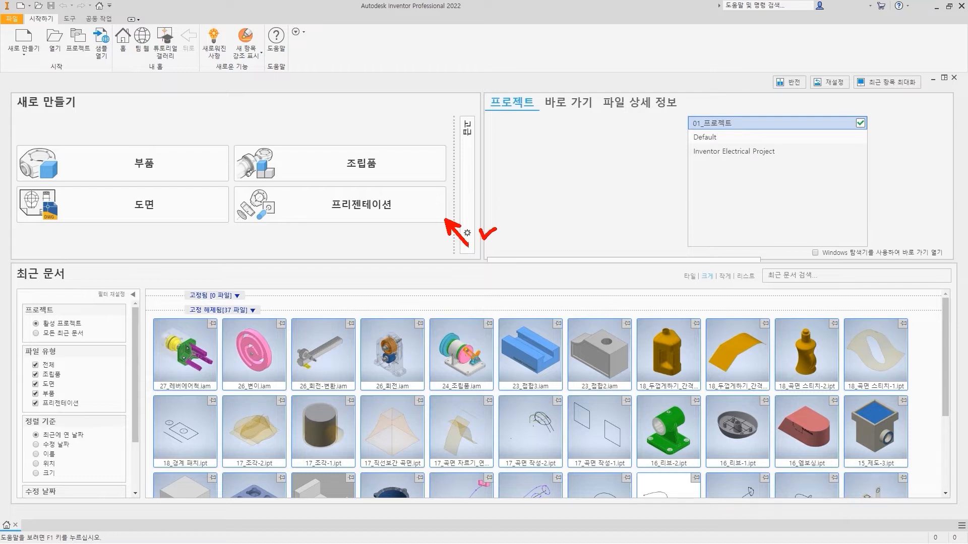
Create a new presentation and insert the assembly file 27_레버에어척 as its model.
key(e)
mouse_move(235, 185)
ctrl+mouse_down()
mouse_move(446, 224)
mouse_move(471, 258)
ctrl+mouse_up()
key(Escape)
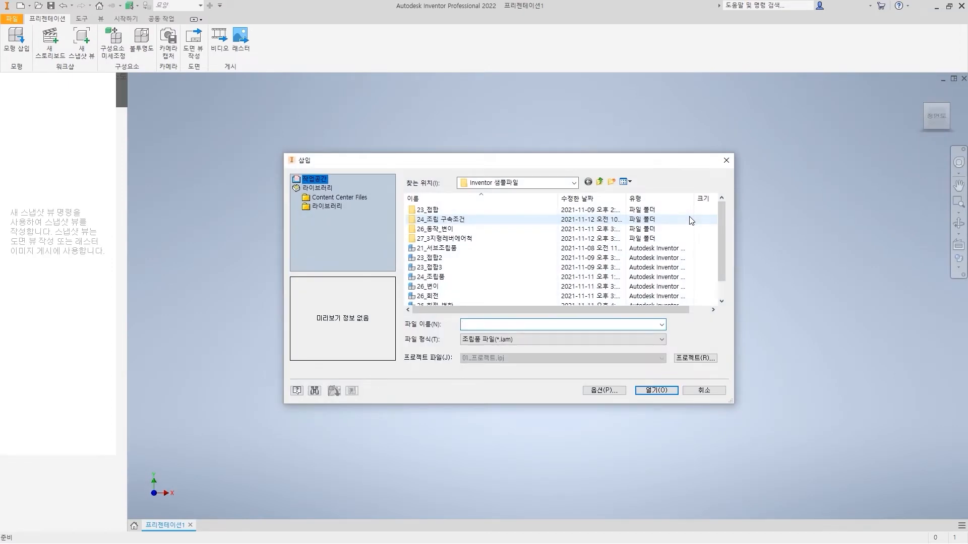
drag(722, 247, 723, 285)
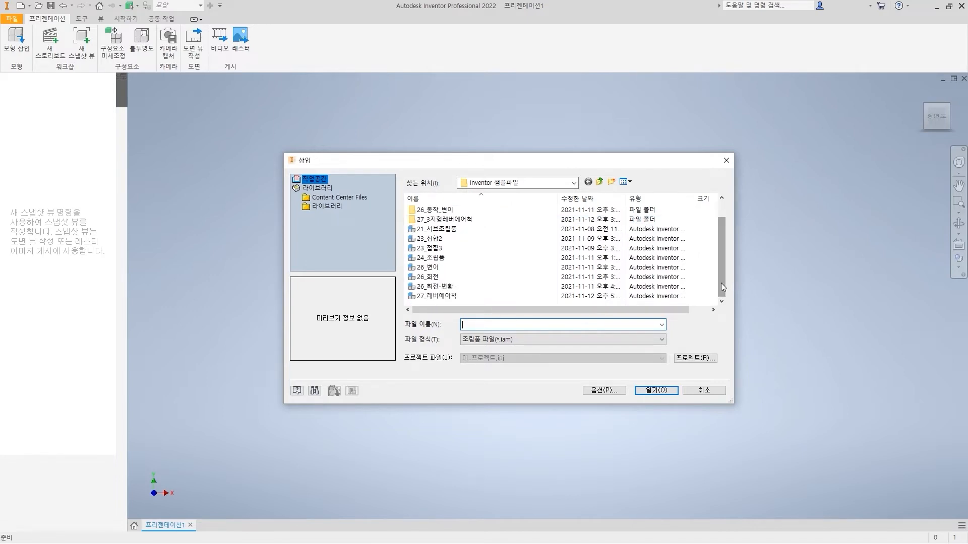
click(436, 296)
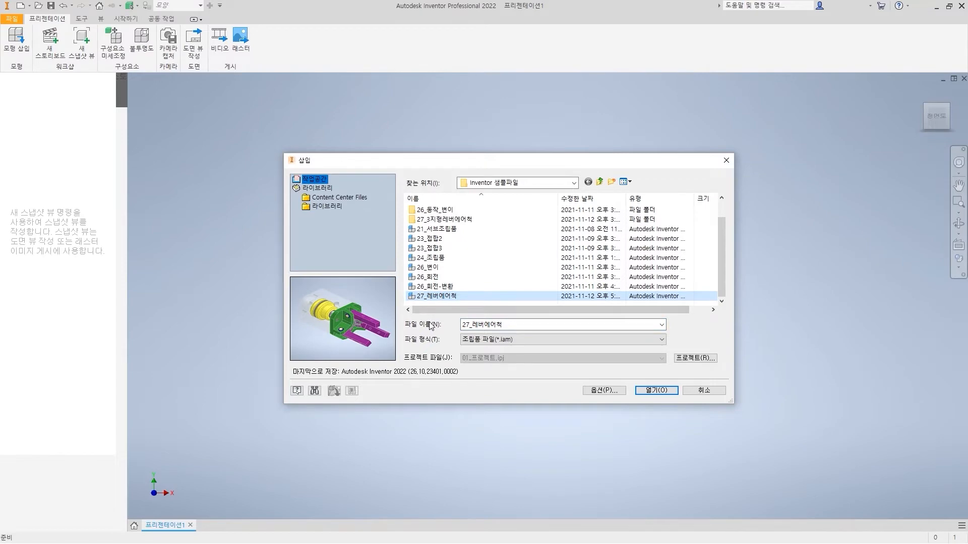
click(672, 390)
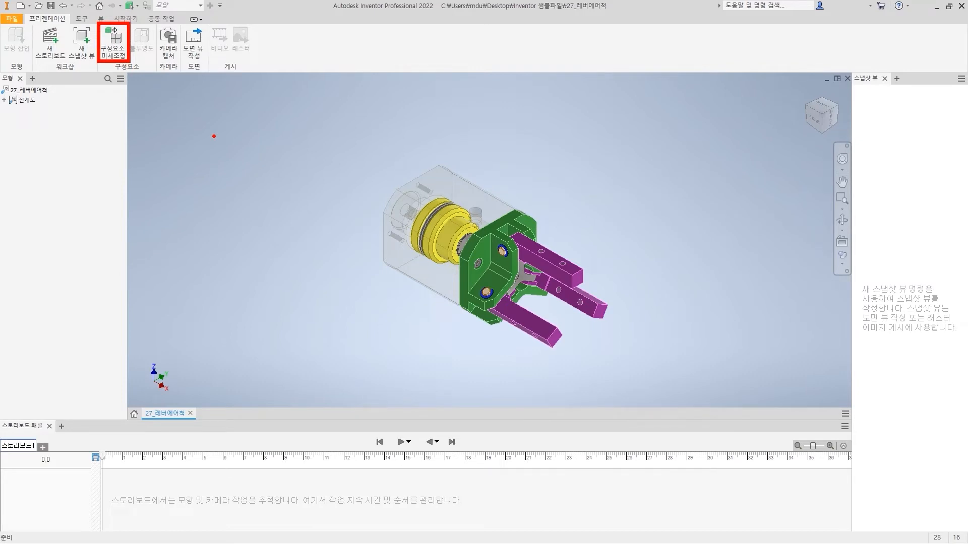
Tweak all components except the transparent cylinder housing by moving them 100 mm along the X axis.
click(113, 43)
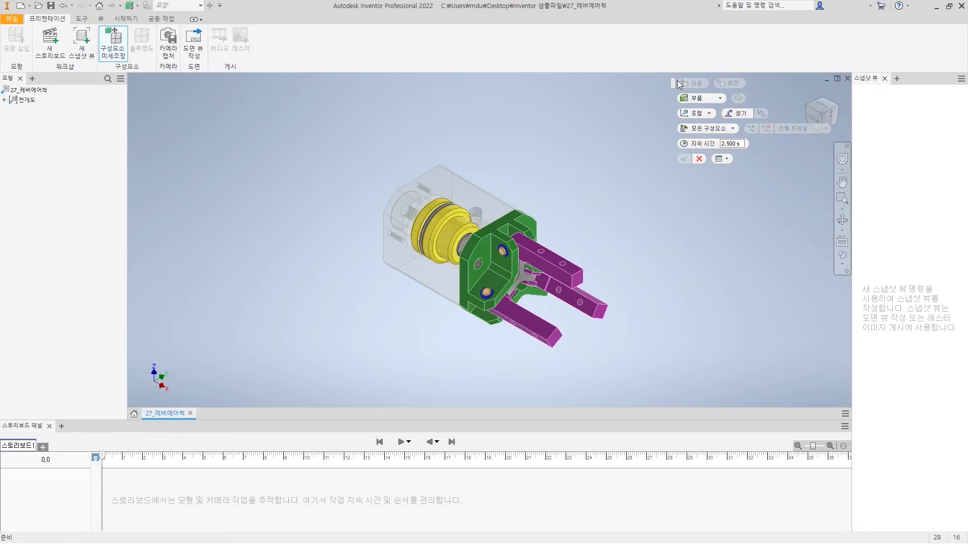
drag(675, 82, 609, 95)
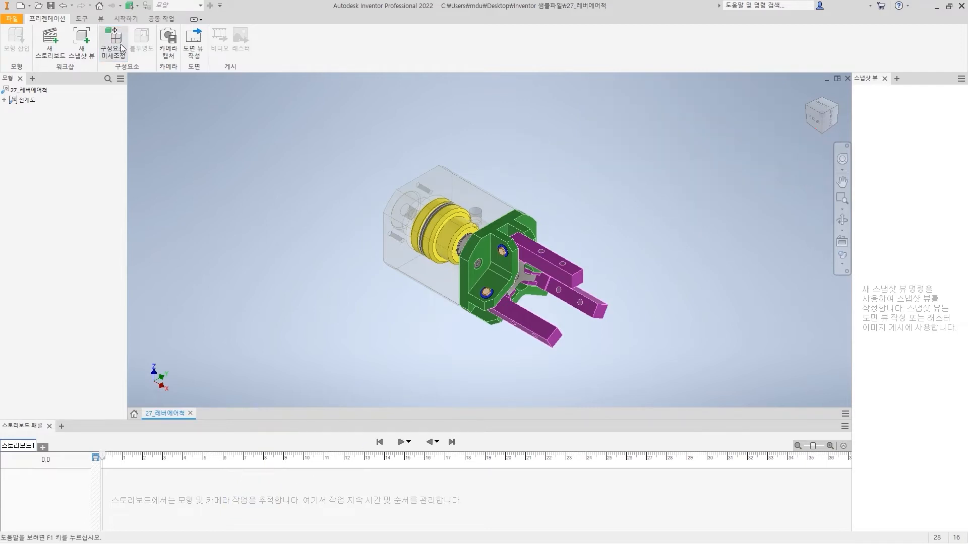
click(121, 46)
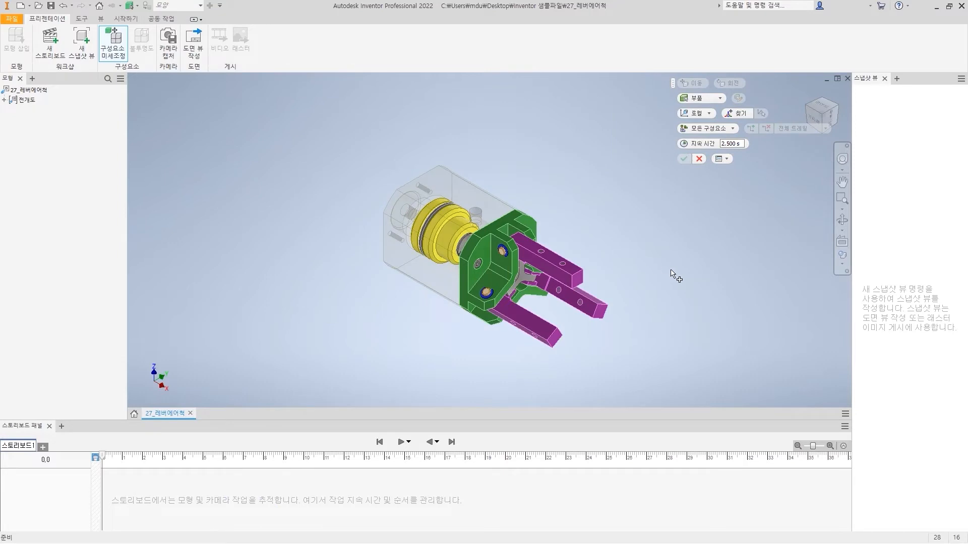
drag(642, 361, 330, 124)
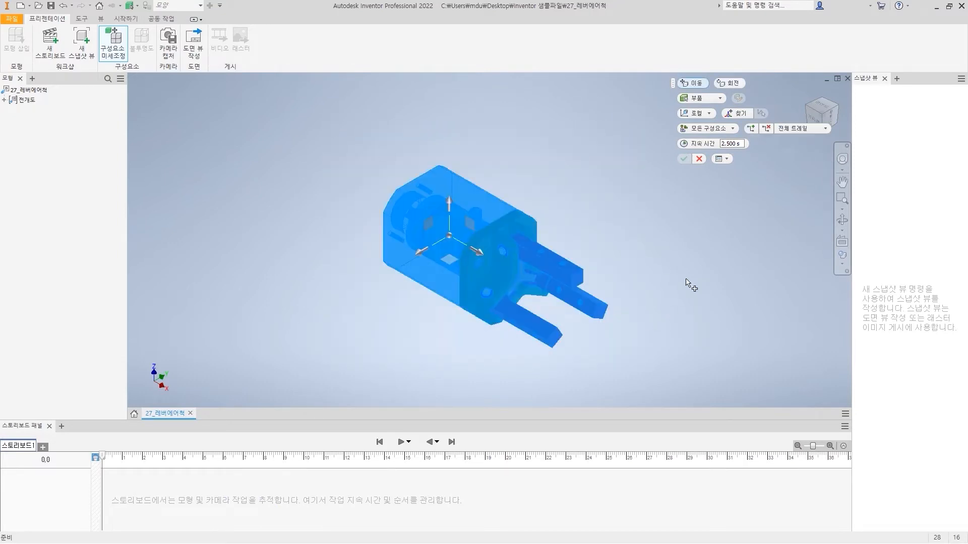
ctrl+click(473, 200)
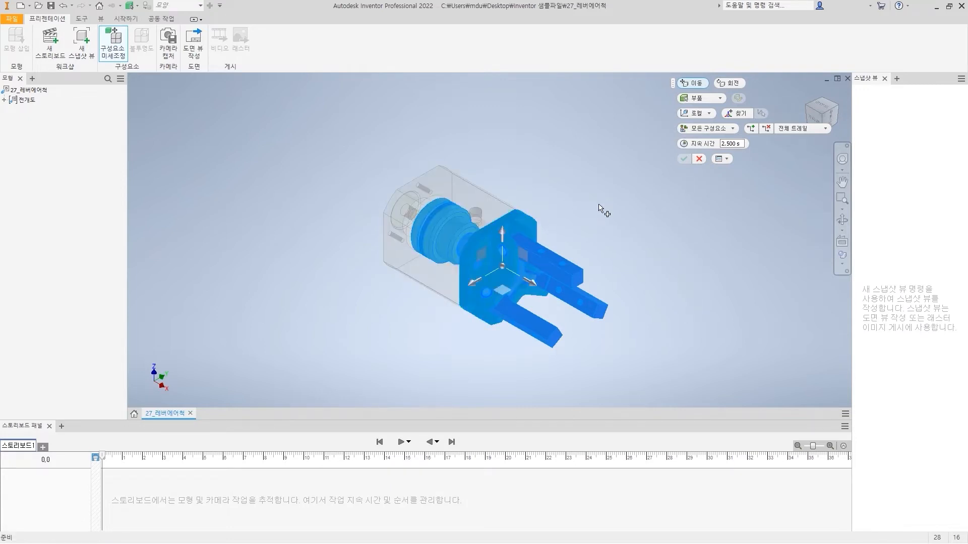
click(533, 285)
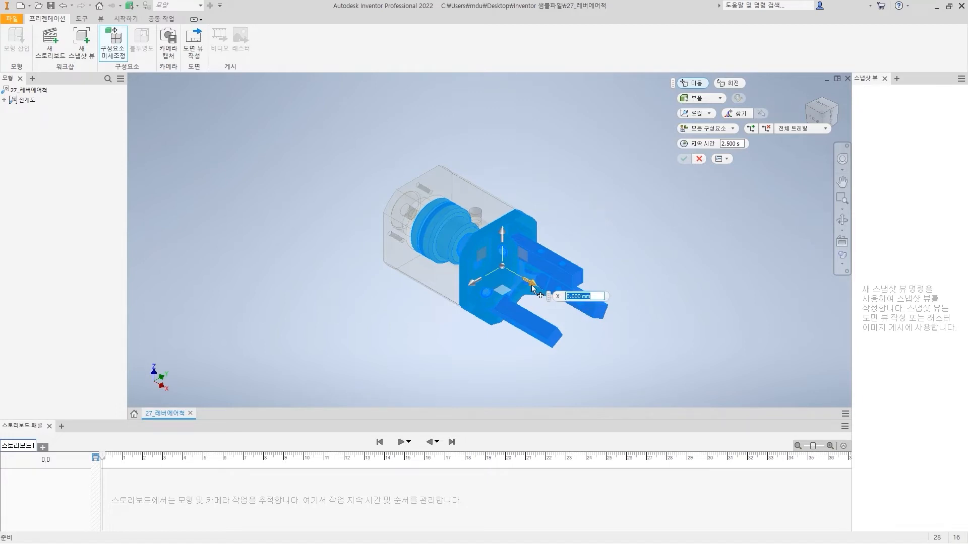
drag(534, 285, 655, 355)
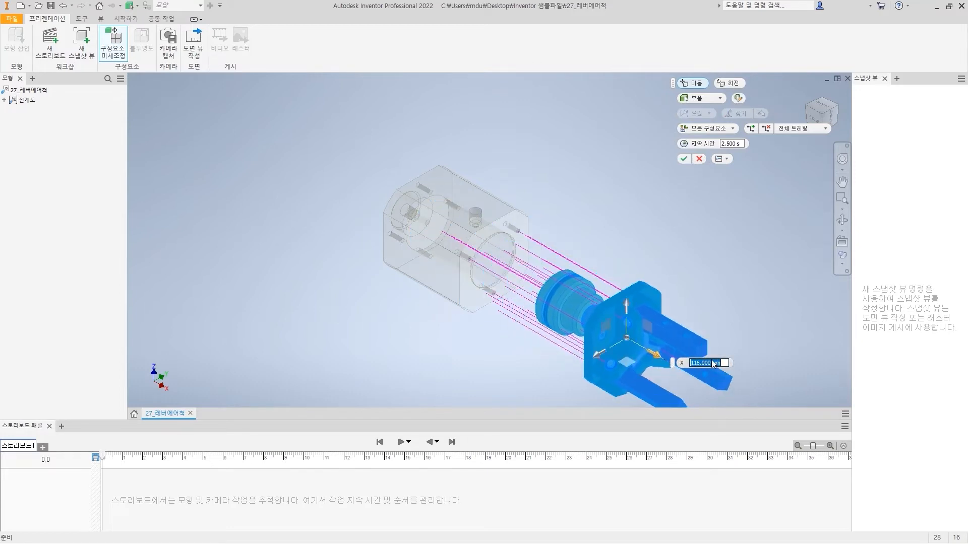
text(100)
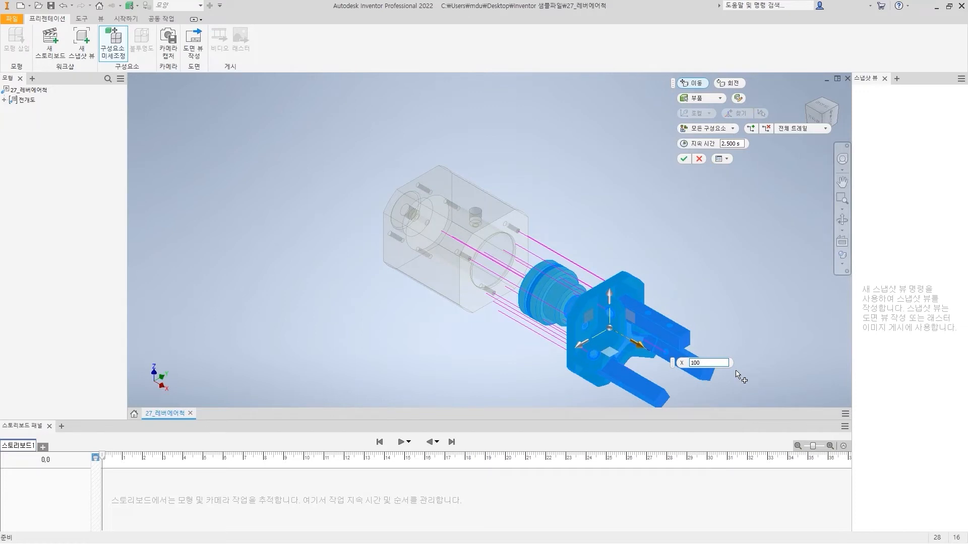
click(682, 158)
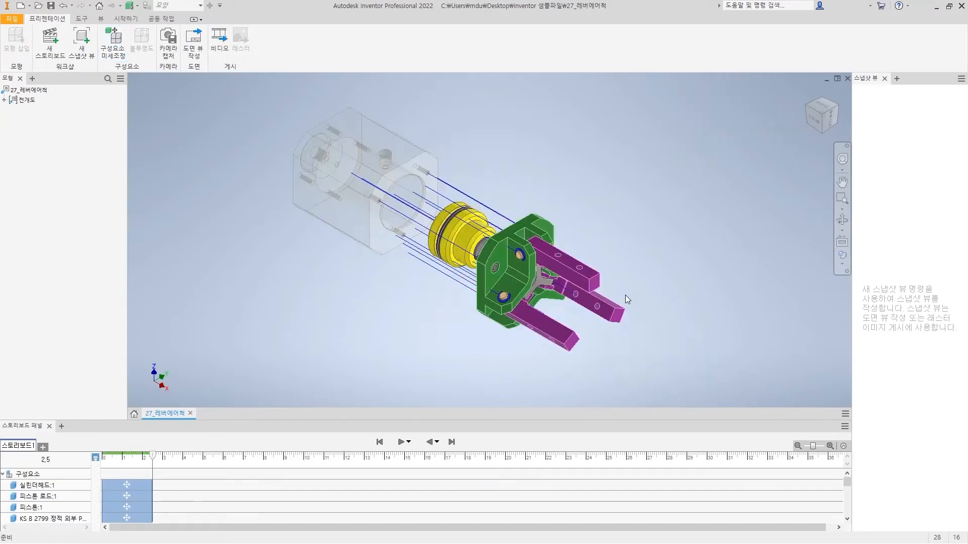
Scrub the storyboard back to 0 and forward to 2.5 seconds to review the component movement.
key(ctrl+2)
ctrl+shift+drag(442, 276, 383, 325)
ctrl+drag(95, 452, 153, 531)
key(Escape)
click(96, 504)
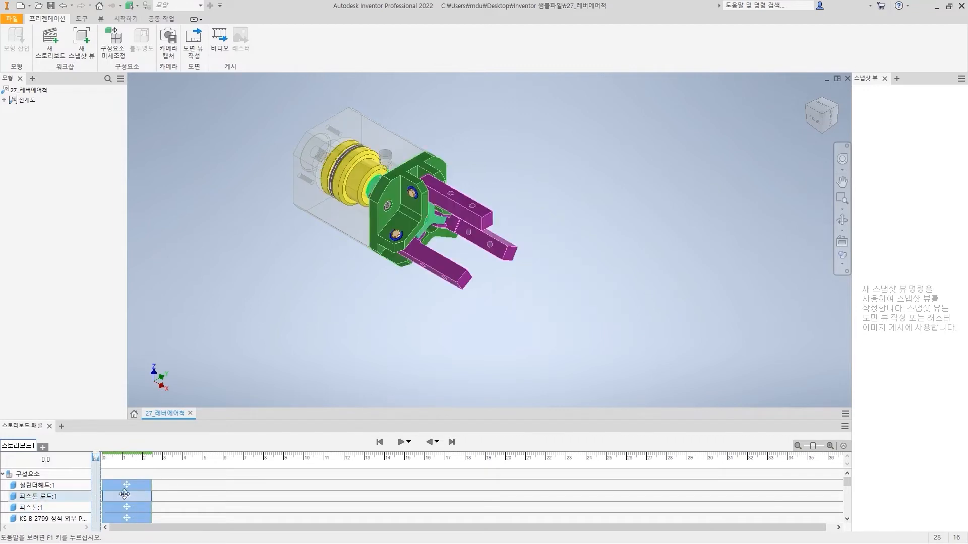
drag(98, 459, 153, 457)
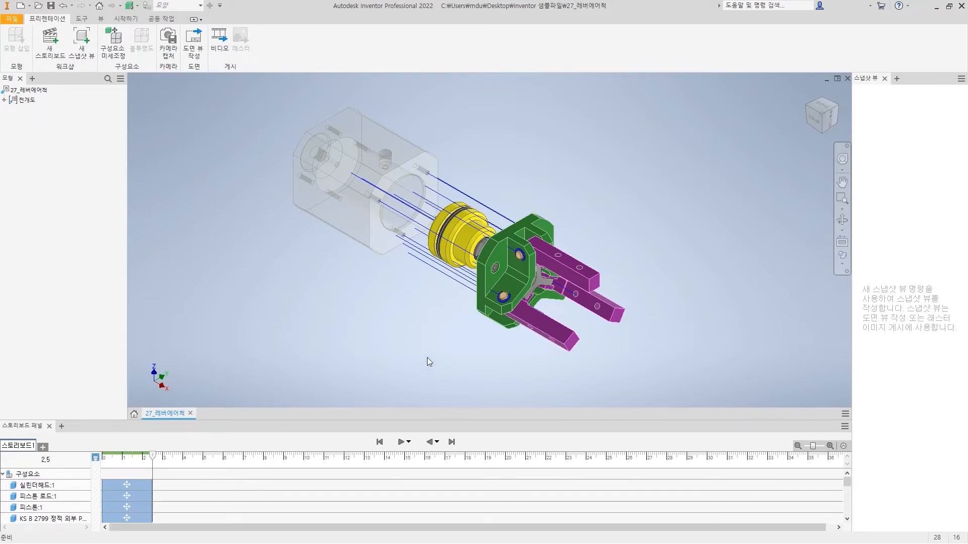
Redefine the model's front view as the Top (평면도) view of the ViewCube.
shift+middle_drag(447, 347, 453, 323)
click(806, 92)
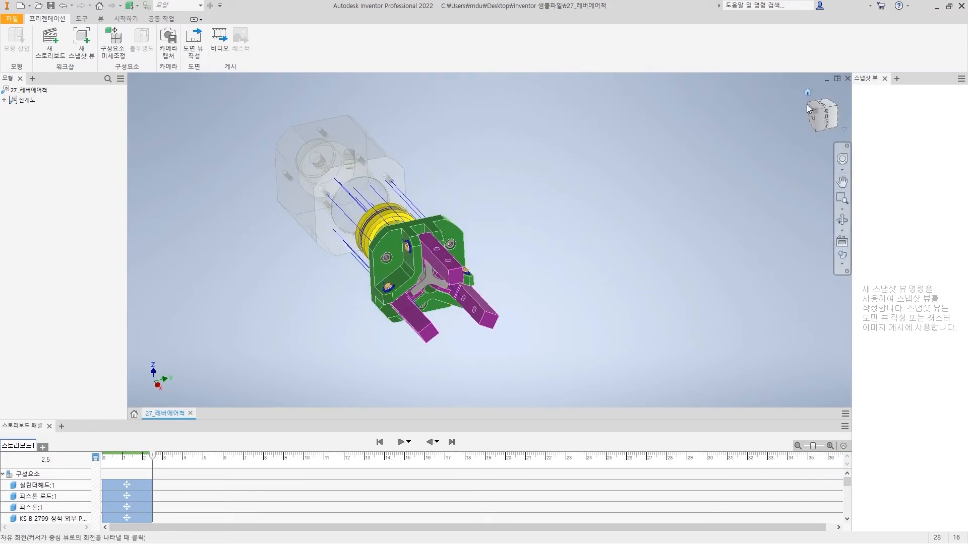
mouse_move(700, 322)
shift+middle_down()
mouse_move(694, 280)
mouse_move(691, 315)
mouse_move(604, 309)
mouse_move(694, 306)
shift+middle_up()
click(807, 92)
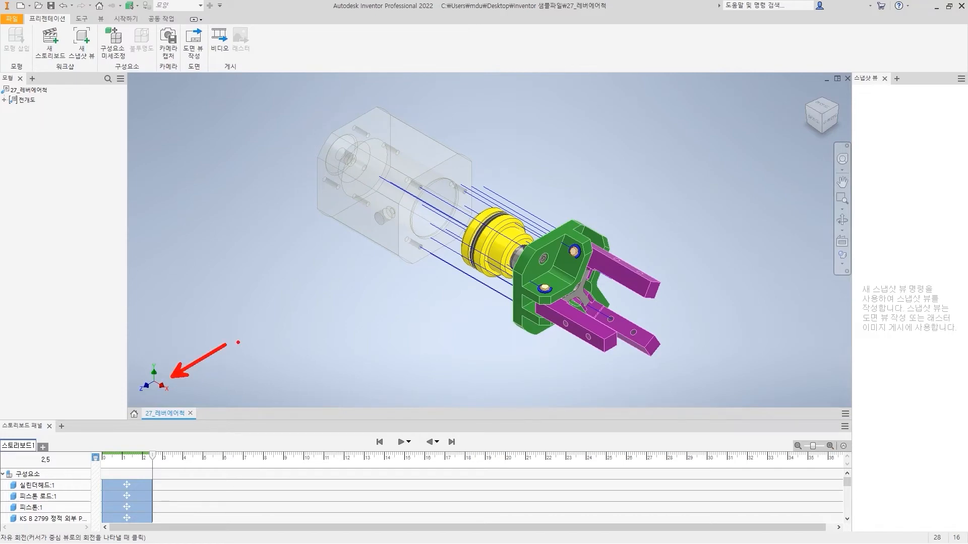
click(809, 126)
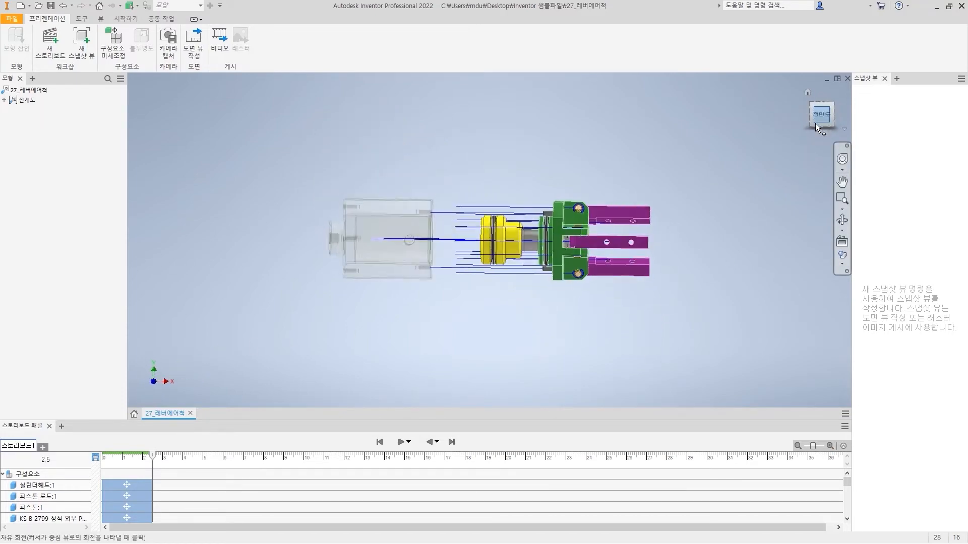
right_click(825, 119)
mouse_move(857, 189)
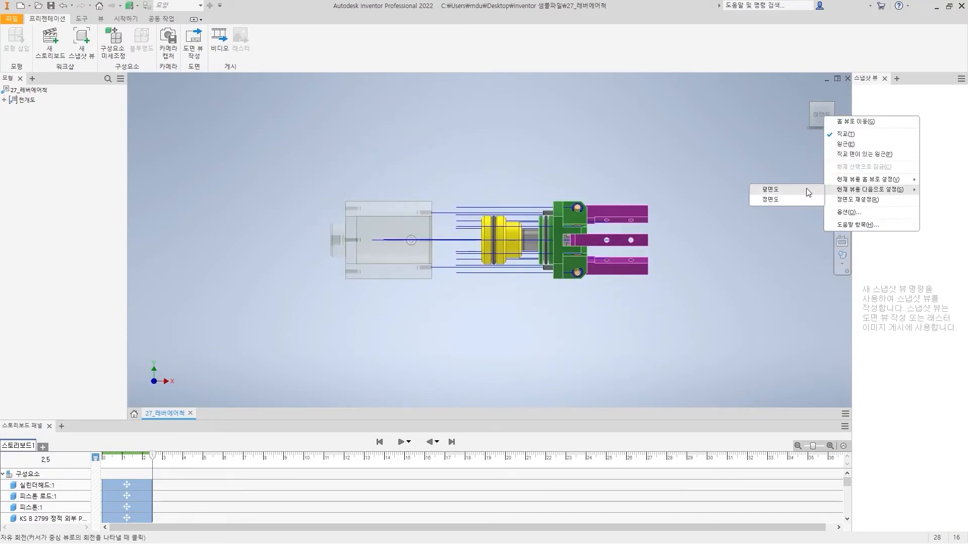
click(804, 189)
Set the isometric corner view with Z pointing up as the home view, using Fit to View (뷰에 맞춤).
click(829, 105)
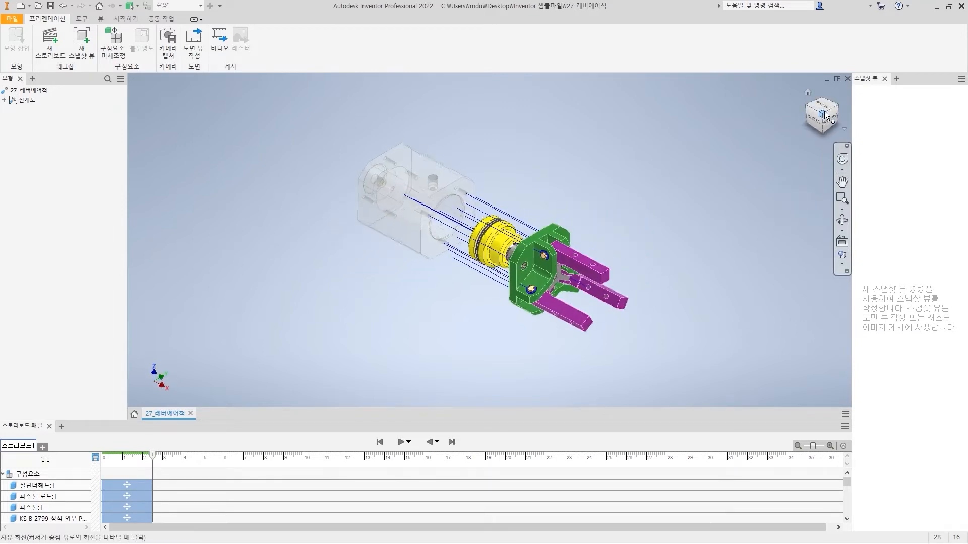
right_click(822, 115)
mouse_move(860, 178)
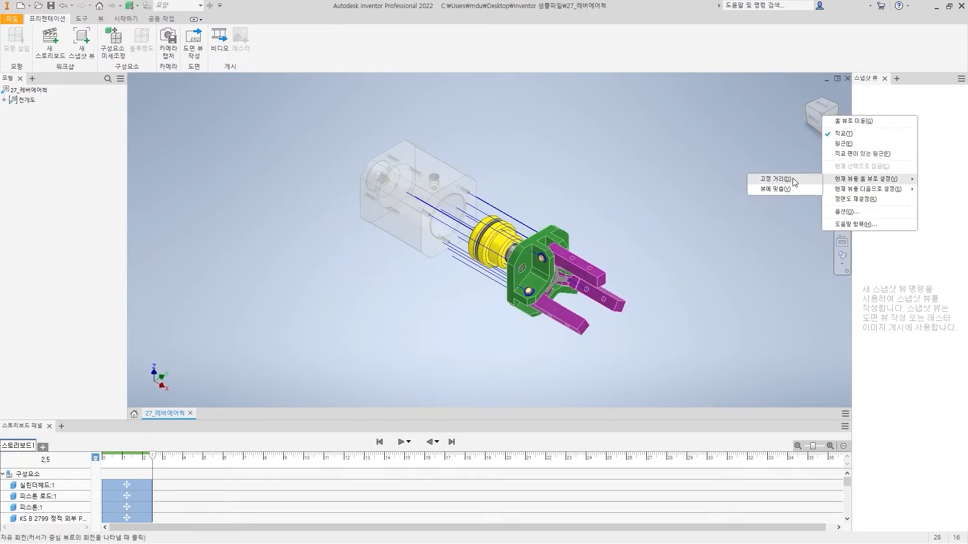
click(783, 189)
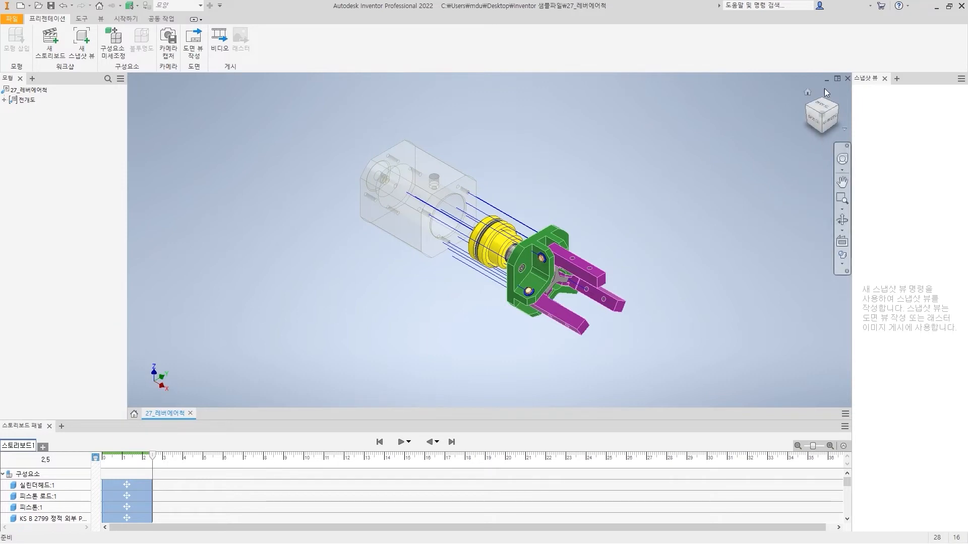
click(807, 93)
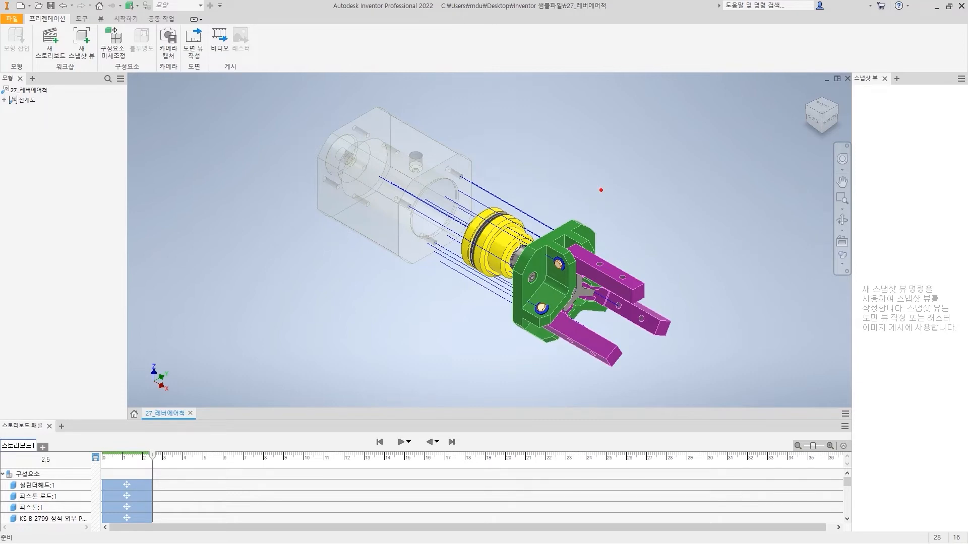
mouse_move(446, 166)
mouse_down()
mouse_move(634, 341)
mouse_move(682, 366)
mouse_up()
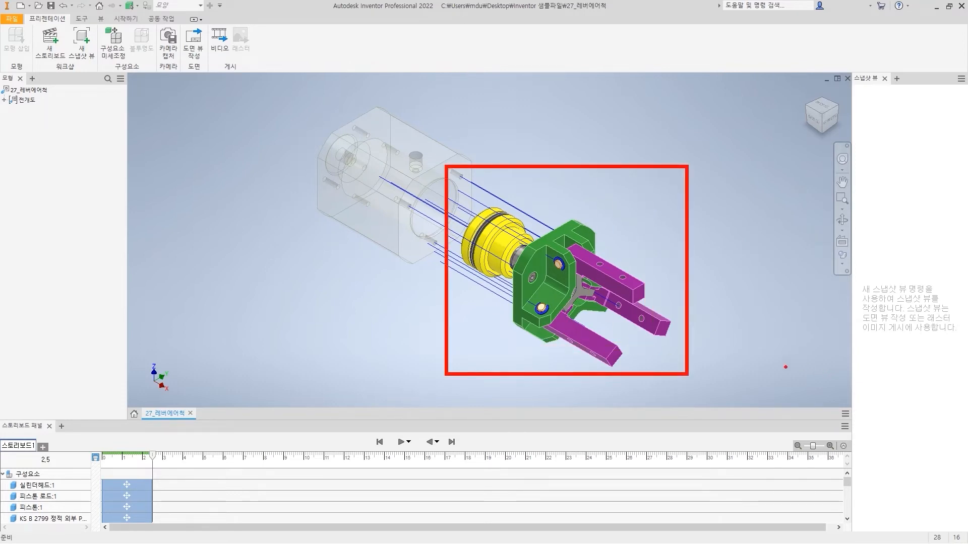
drag(610, 302, 727, 368)
drag(553, 181, 531, 217)
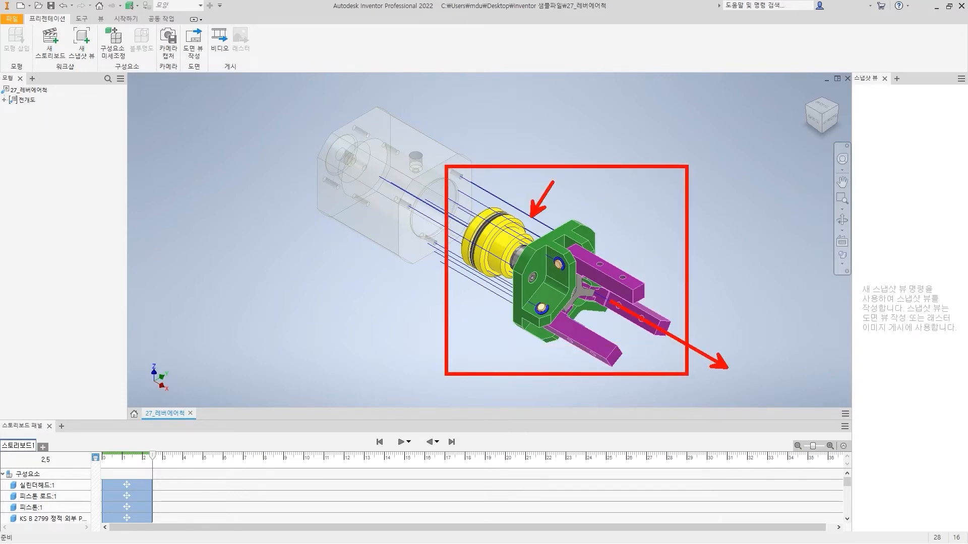
key(e)
drag(376, 175, 586, 298)
mouse_move(491, 175)
mouse_down()
mouse_move(495, 193)
mouse_move(480, 205)
mouse_up()
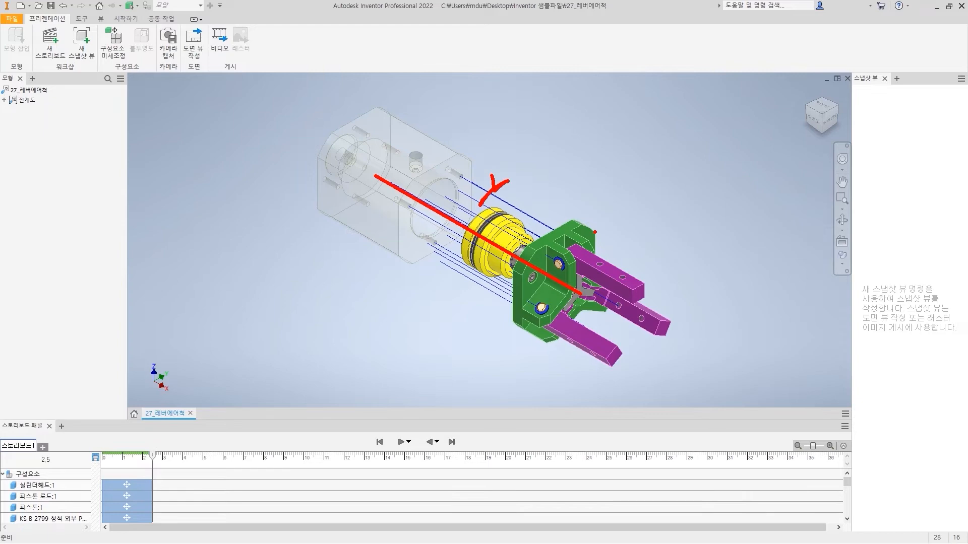
key(Escape)
Hide only the single trail segment above the yellow piston, using the Current (현재) option.
mouse_move(603, 268)
shift+middle_down()
mouse_move(687, 267)
mouse_move(701, 281)
shift+middle_up()
scroll(460, 216, up, 3)
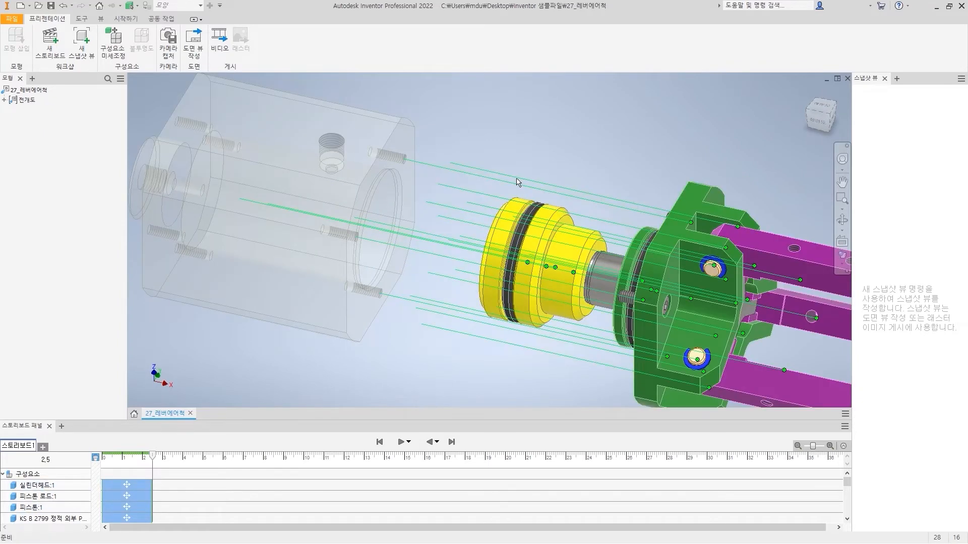
right_click(517, 182)
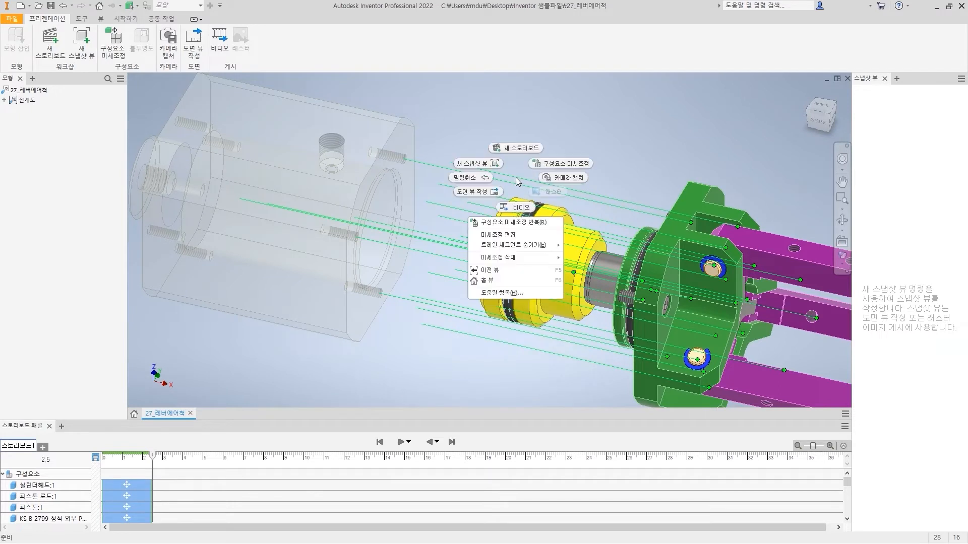
mouse_move(530, 247)
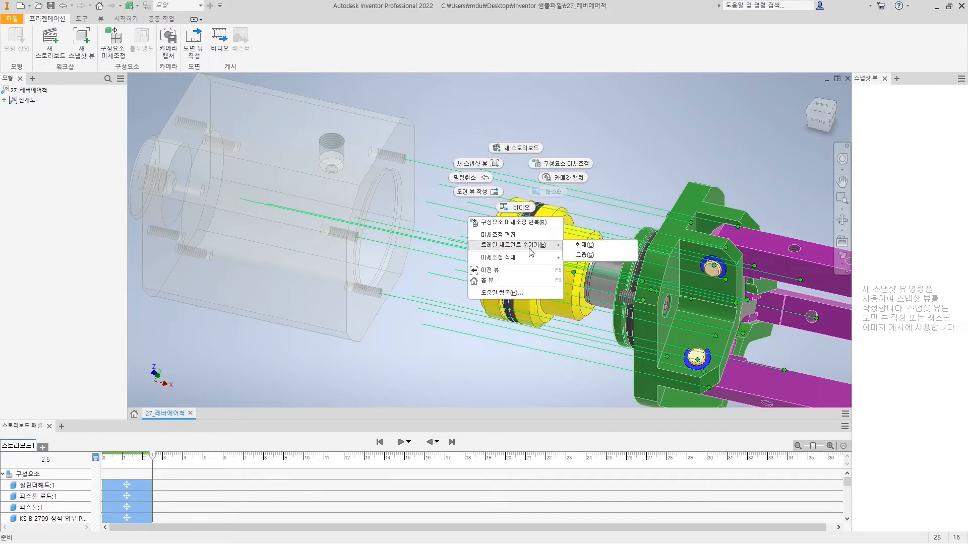
click(590, 246)
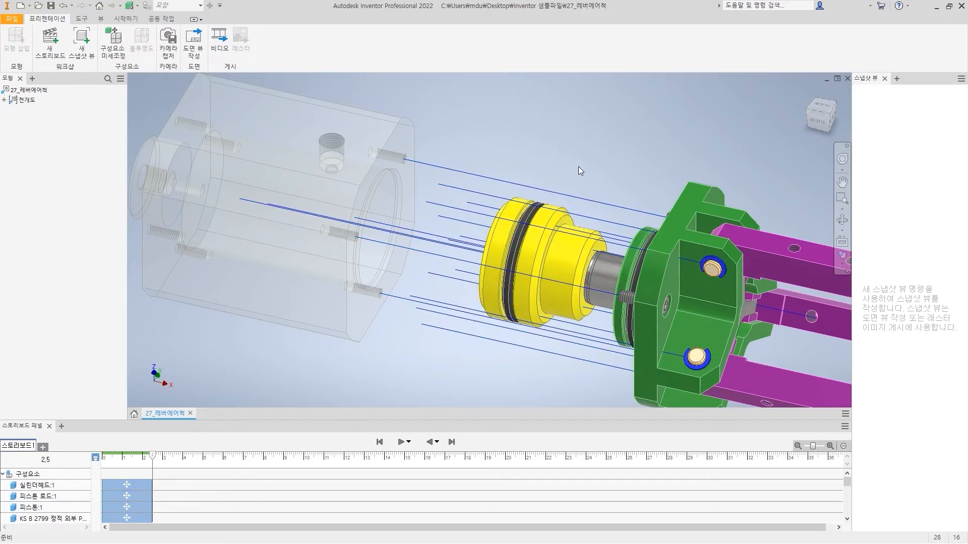
Hide all remaining trail segments of the tweak with the Group (그룹) option and restore the home view.
right_click(516, 188)
mouse_move(549, 251)
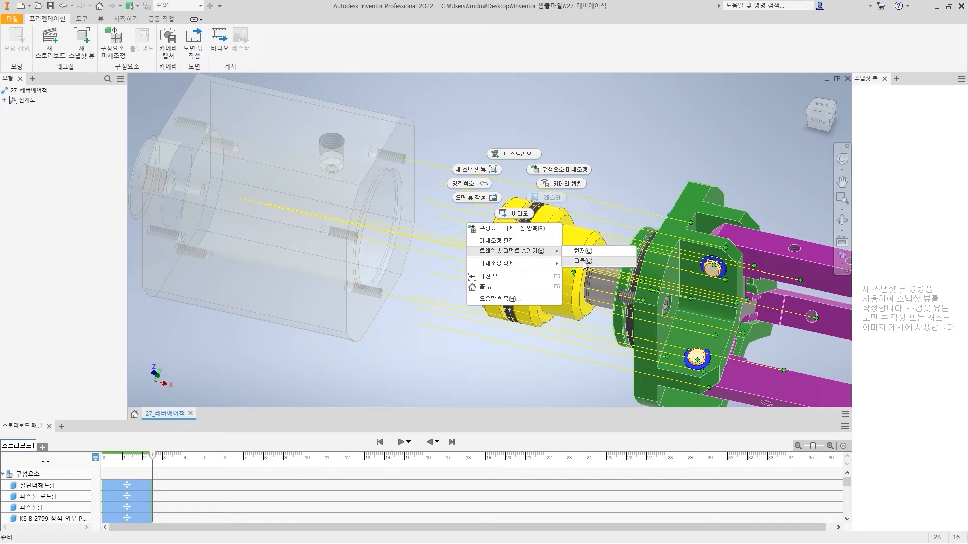
click(582, 261)
drag(806, 335, 160, 185)
mouse_move(469, 234)
mouse_down()
mouse_move(468, 265)
mouse_move(461, 246)
mouse_up()
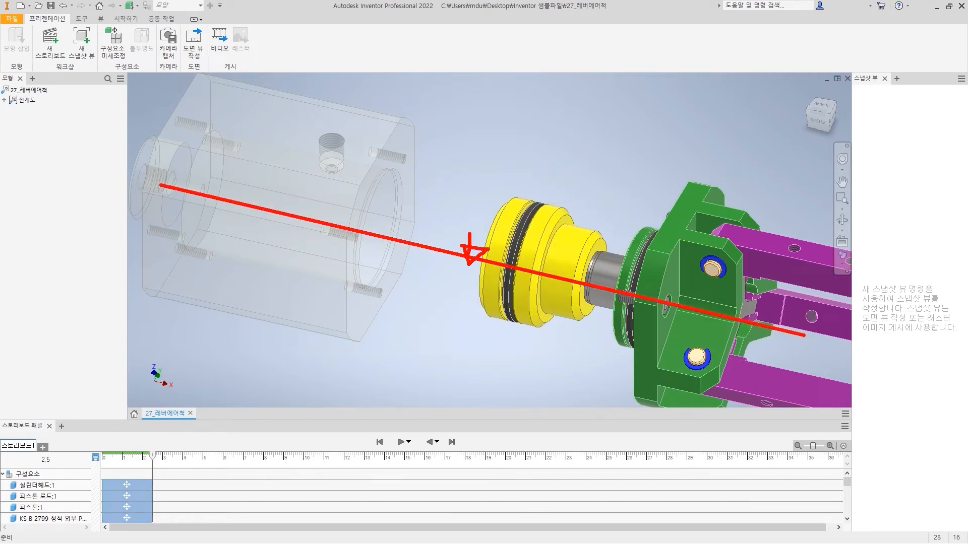
key(Escape)
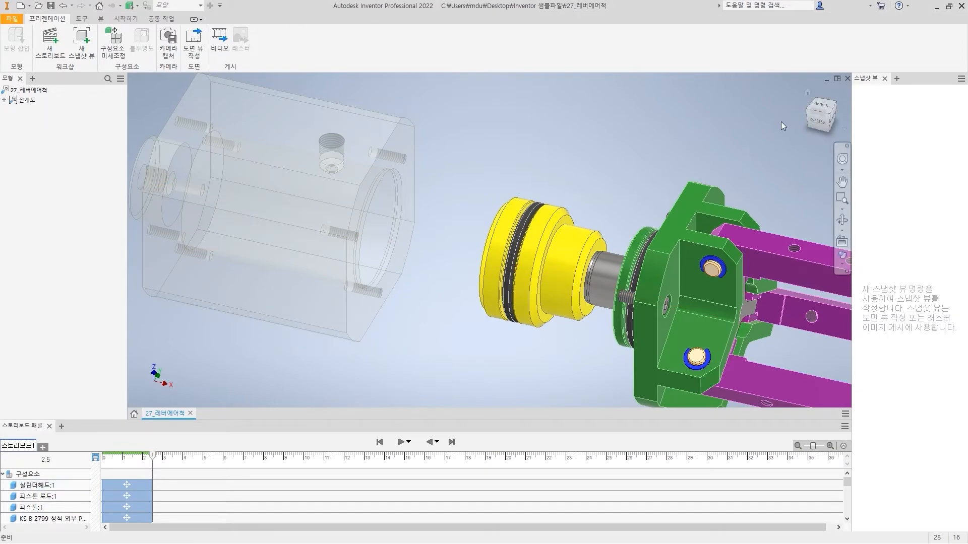
click(798, 96)
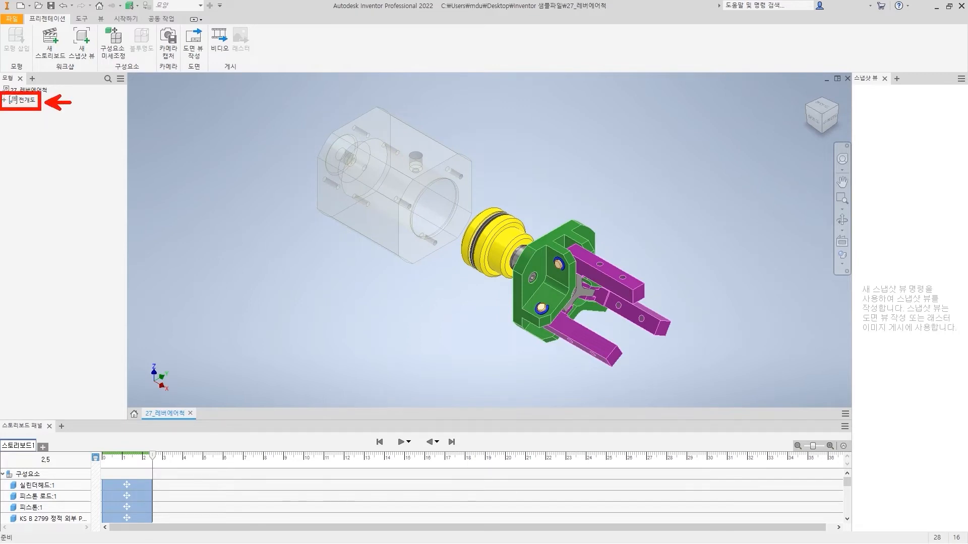
Expand the exploded view (전개도) node in the model tree to see the assembly and tweaks entries.
key(Escape)
click(4, 101)
ctrl+shift+drag(77, 108, 121, 107)
ctrl+shift+drag(52, 121, 79, 116)
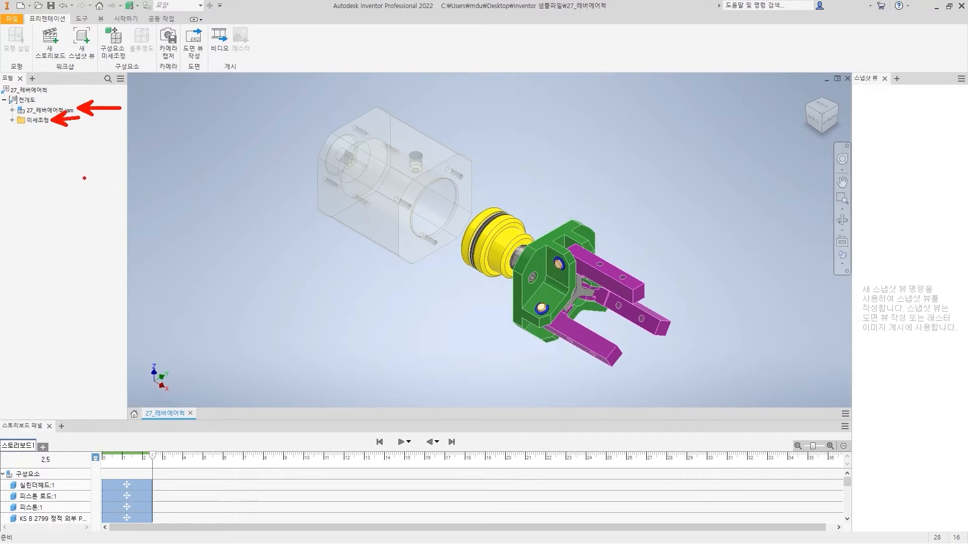
Expand the tweaks (미세조정) folder and its 100 mm tweak to list the components it moves.
key(Escape)
click(11, 120)
ctrl+shift+drag(103, 132, 139, 132)
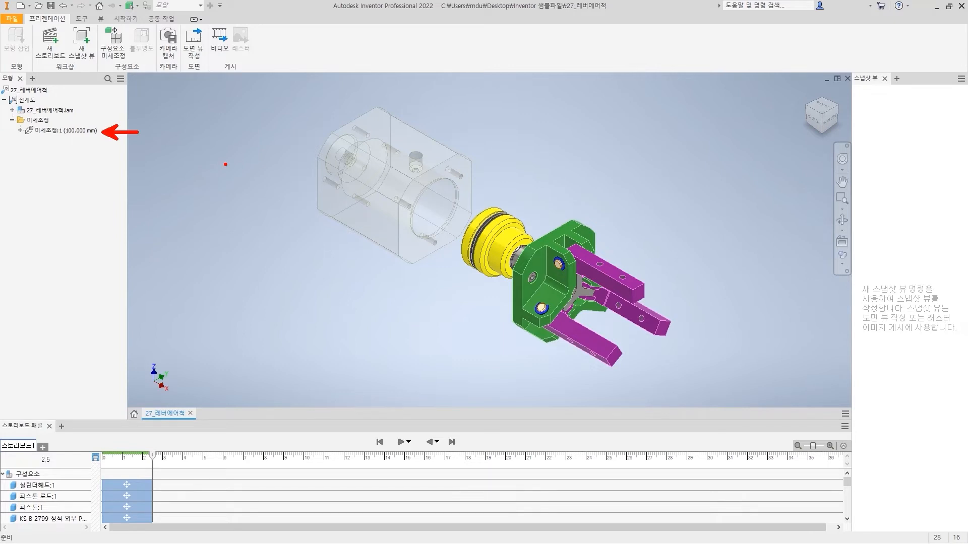
key(Escape)
click(20, 130)
key(ctrl+2)
mouse_move(104, 139)
mouse_down()
mouse_move(126, 181)
mouse_move(103, 390)
mouse_up()
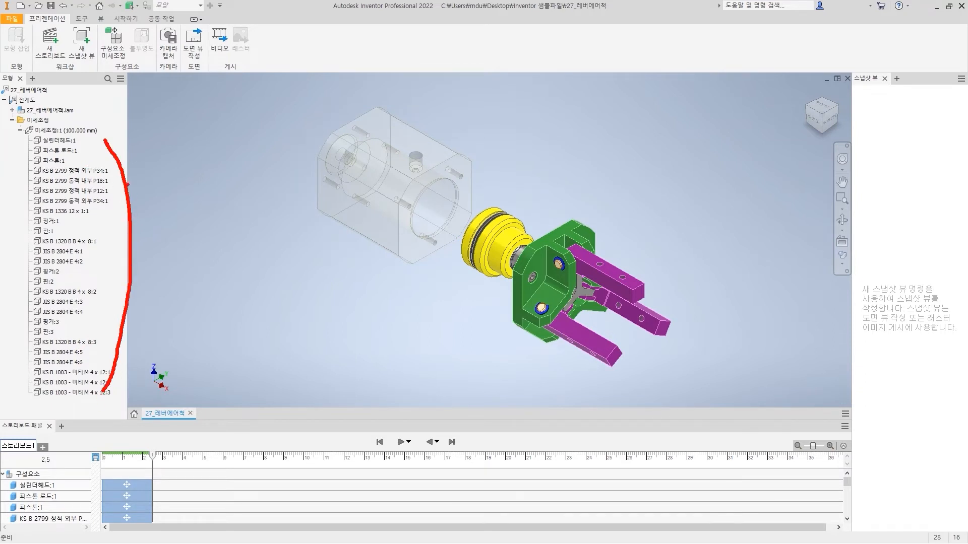
Show only the trail segment of 피스톤:1 from the 100 mm tweak, check it, and restore the home view.
key(Escape)
click(53, 160)
click(52, 161)
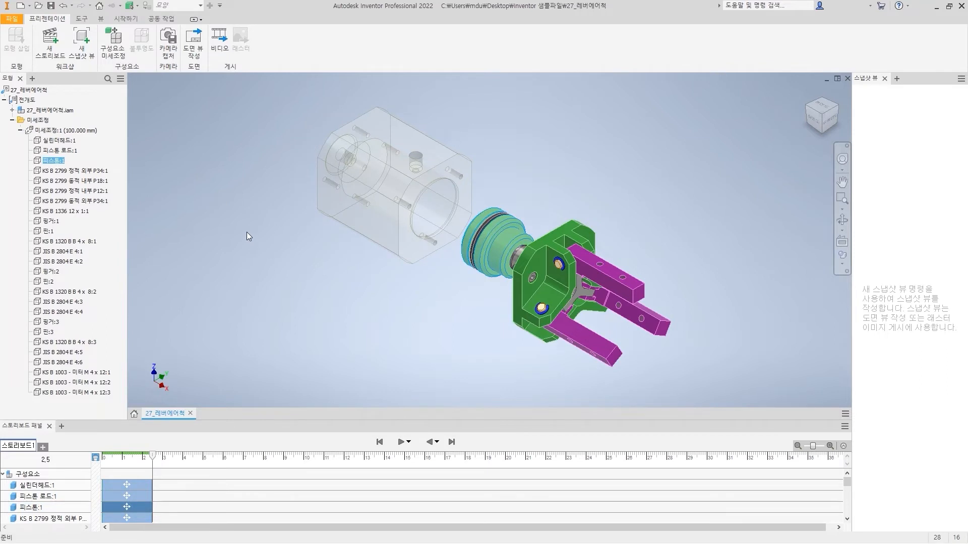
right_click(52, 162)
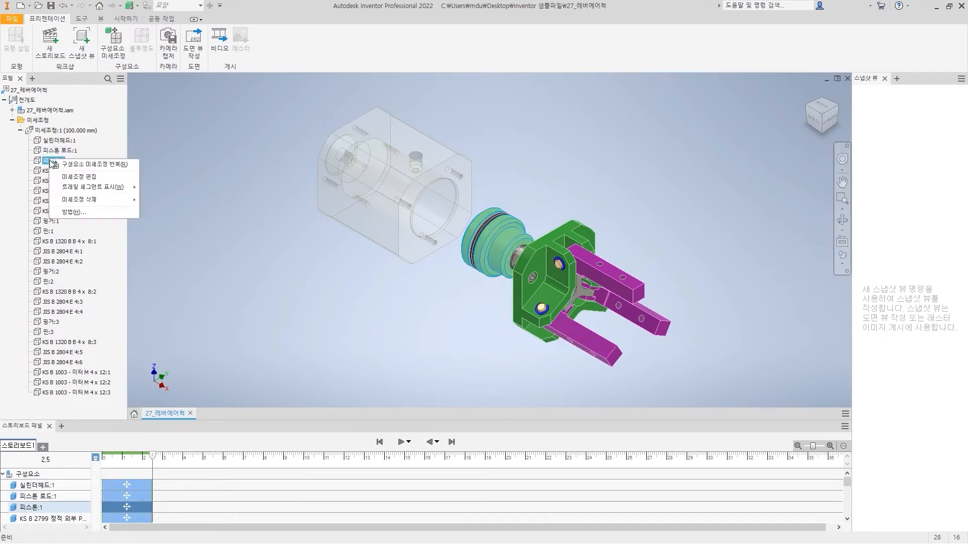
mouse_move(120, 192)
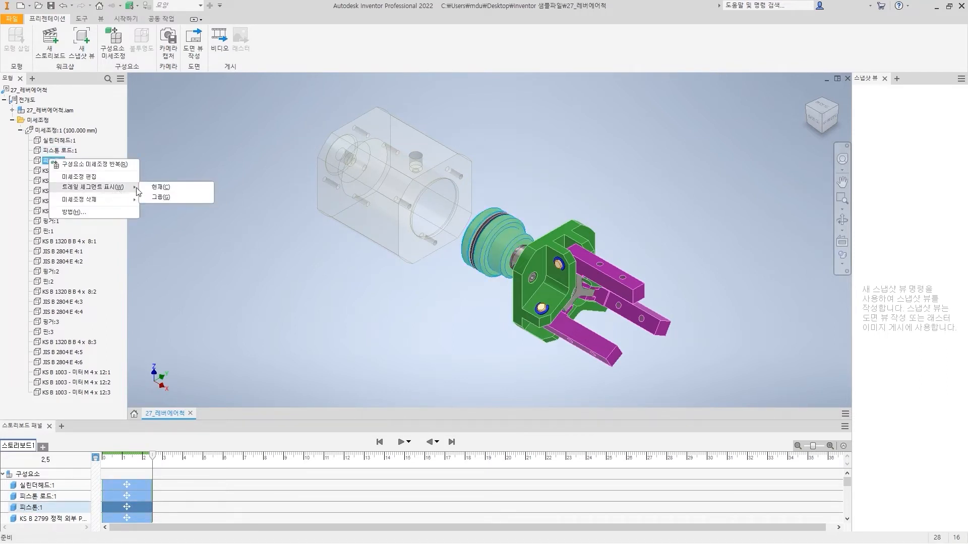
click(160, 197)
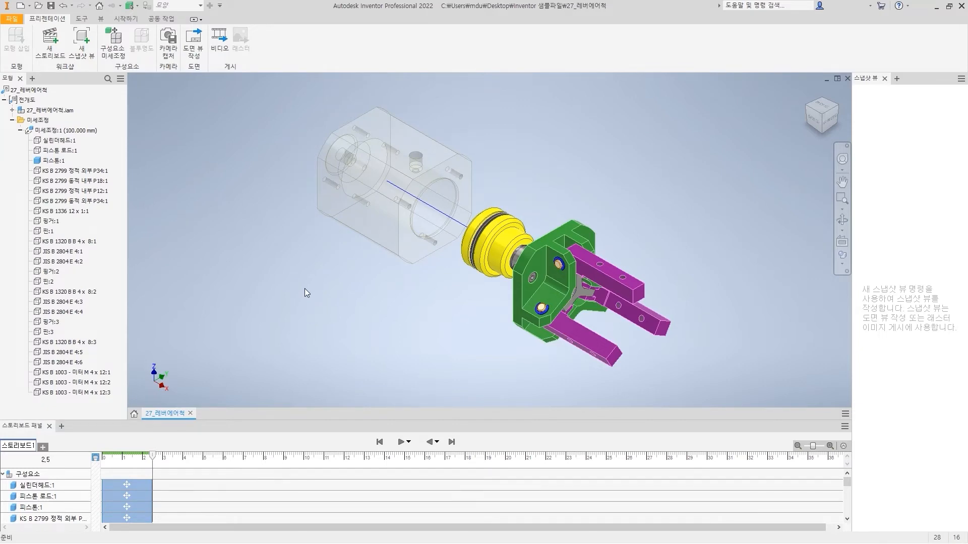
shift+middle_drag(304, 289, 638, 315)
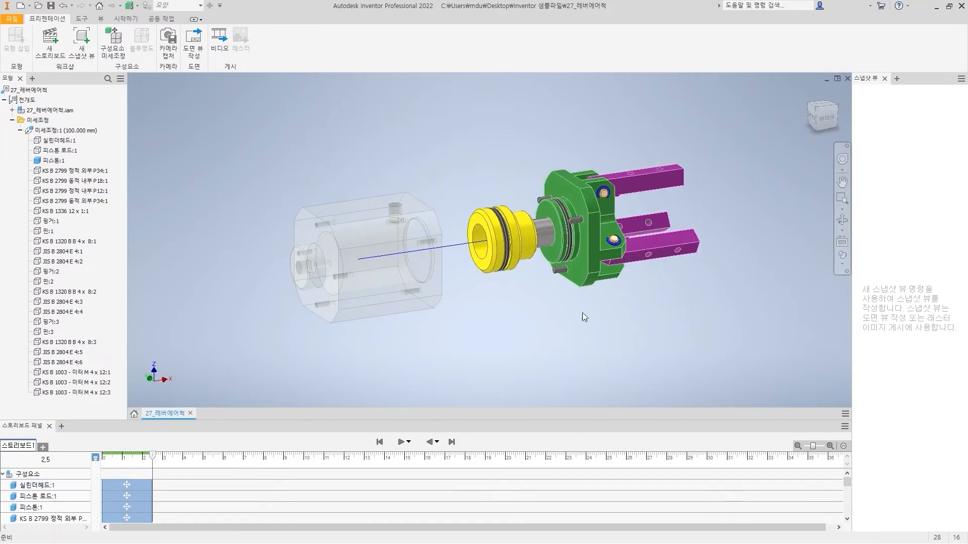
shift+middle_drag(518, 294, 551, 325)
mouse_move(513, 232)
mouse_down()
mouse_move(355, 297)
mouse_move(514, 231)
mouse_up()
drag(490, 286, 517, 281)
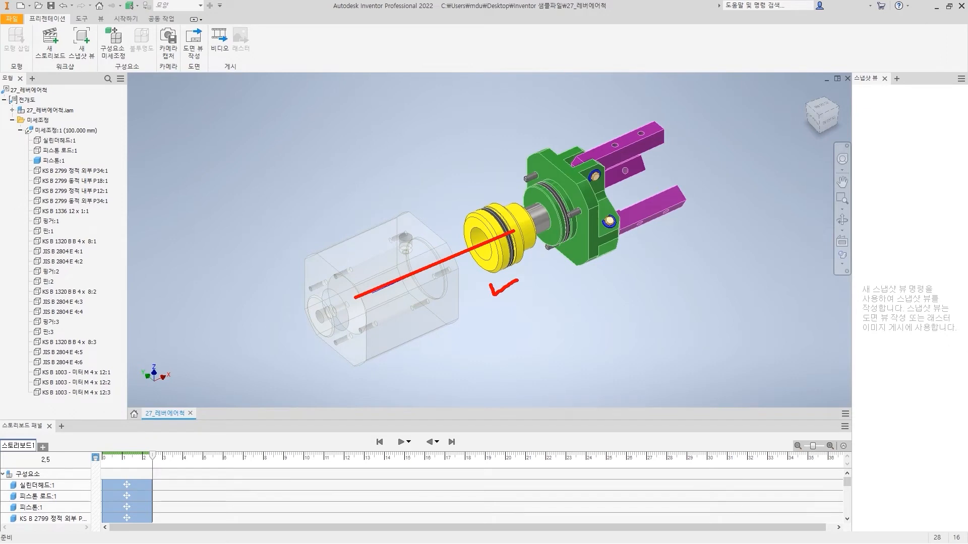
key(Escape)
click(809, 91)
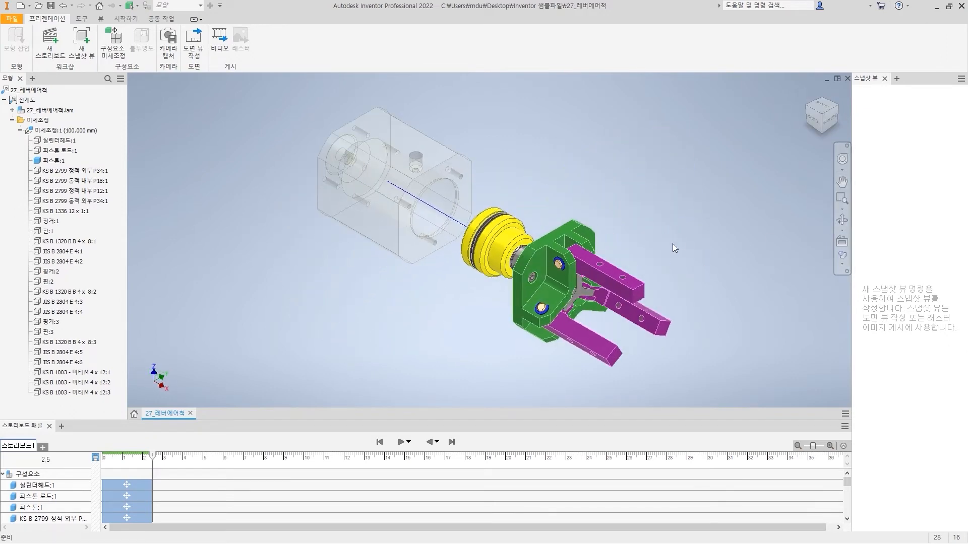
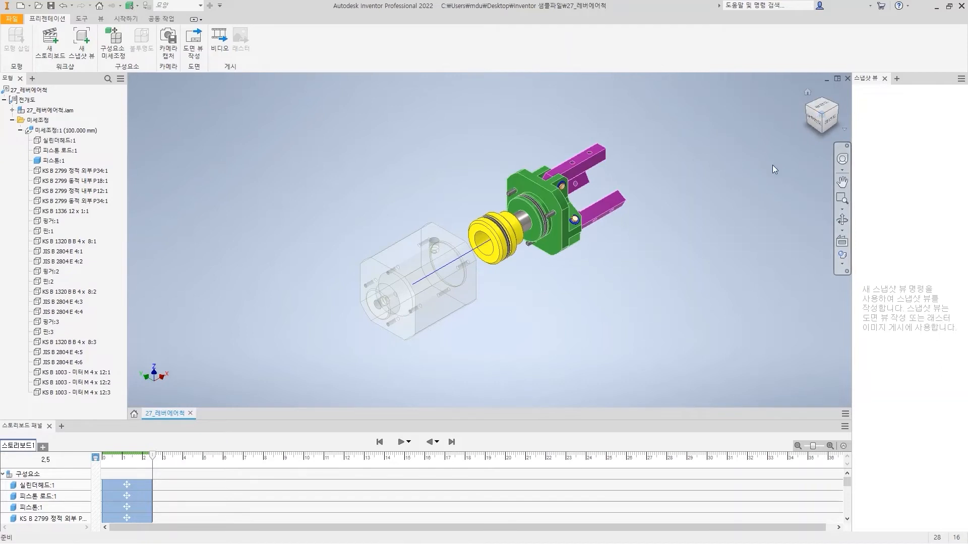
middle_drag(604, 285, 583, 301)
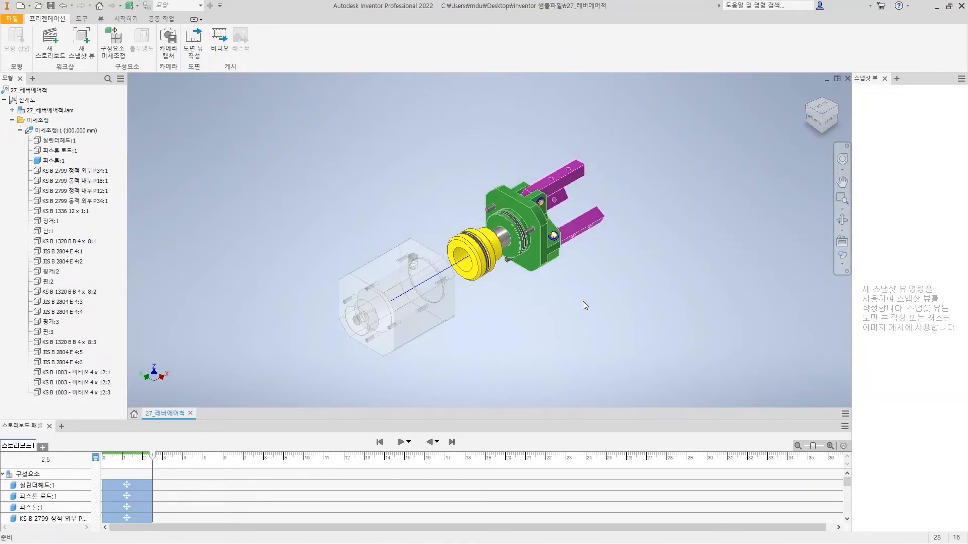
click(113, 43)
drag(705, 337, 470, 128)
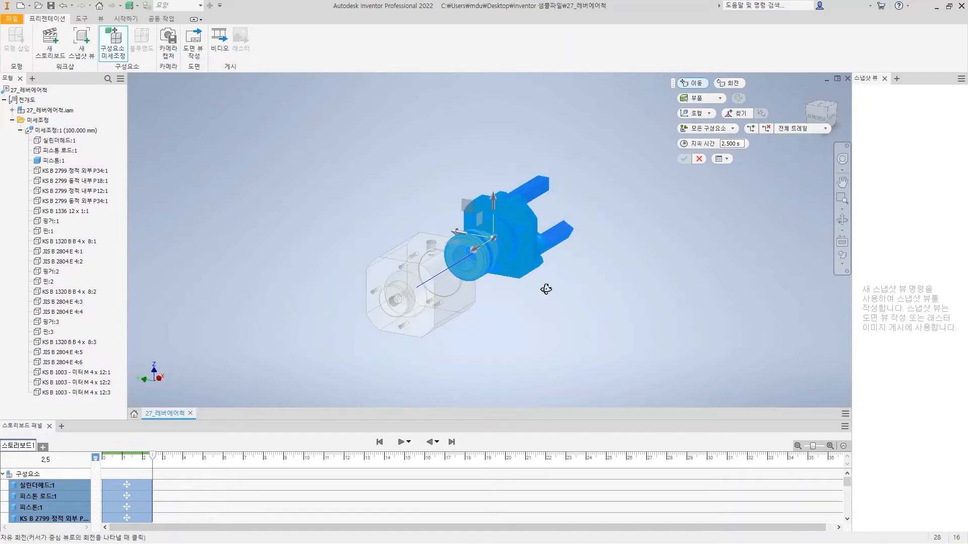
scroll(539, 288, up, 10)
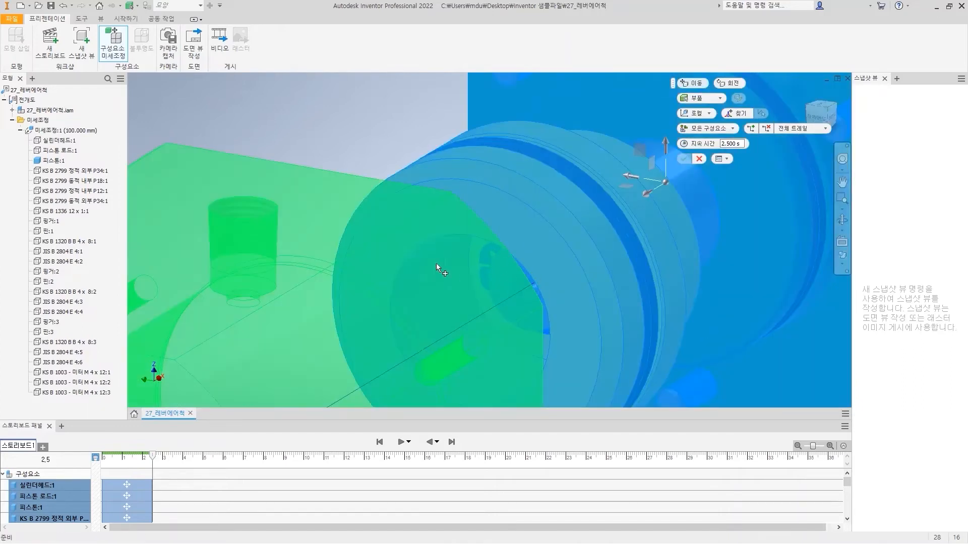
click(801, 95)
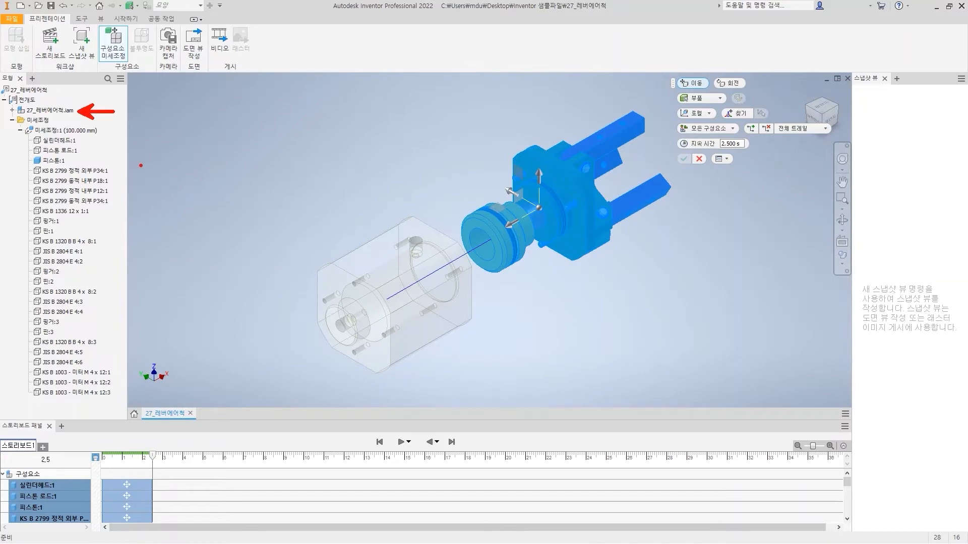
mouse_move(470, 162)
mouse_down()
mouse_move(488, 186)
mouse_move(487, 174)
mouse_up()
drag(16, 103, 18, 115)
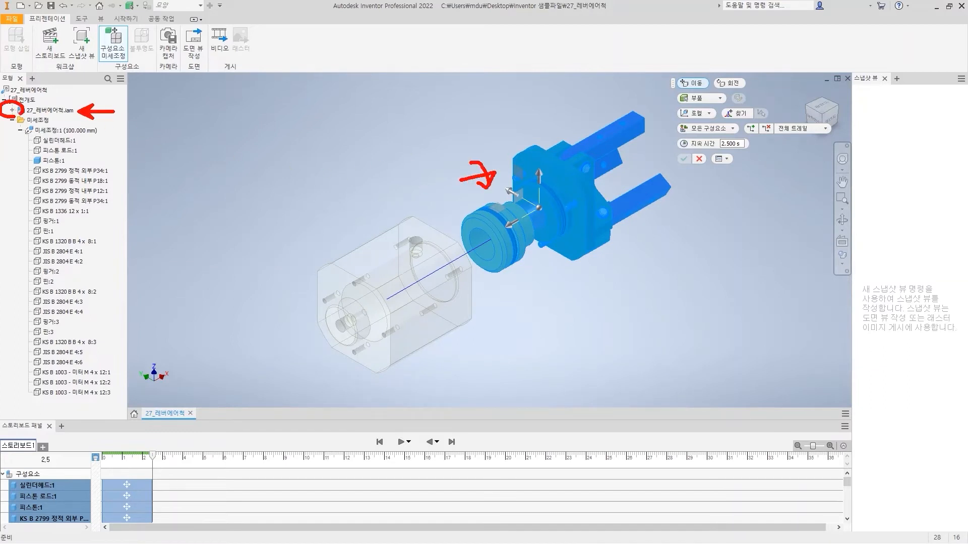
Tweak all exploded components except the KS B 1336 12 x 1:1 ring by -50 mm along the local X axis.
click(12, 109)
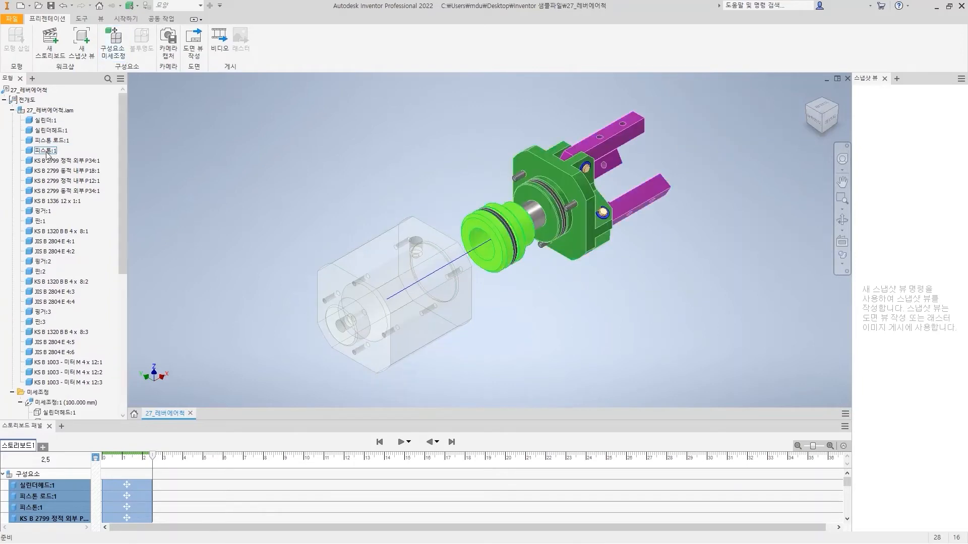
click(115, 47)
drag(729, 325, 481, 86)
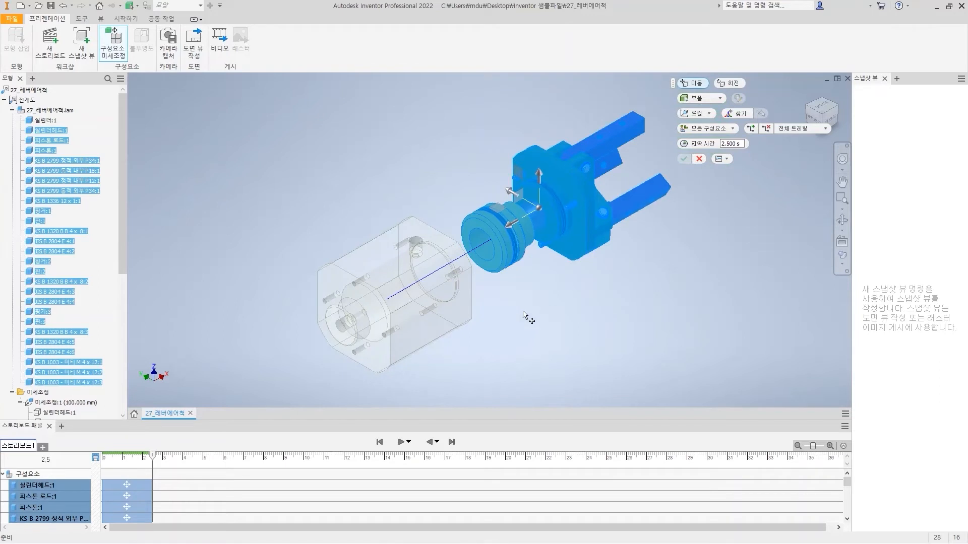
ctrl+click(60, 203)
shift+middle_drag(559, 320, 599, 308)
drag(513, 223, 583, 207)
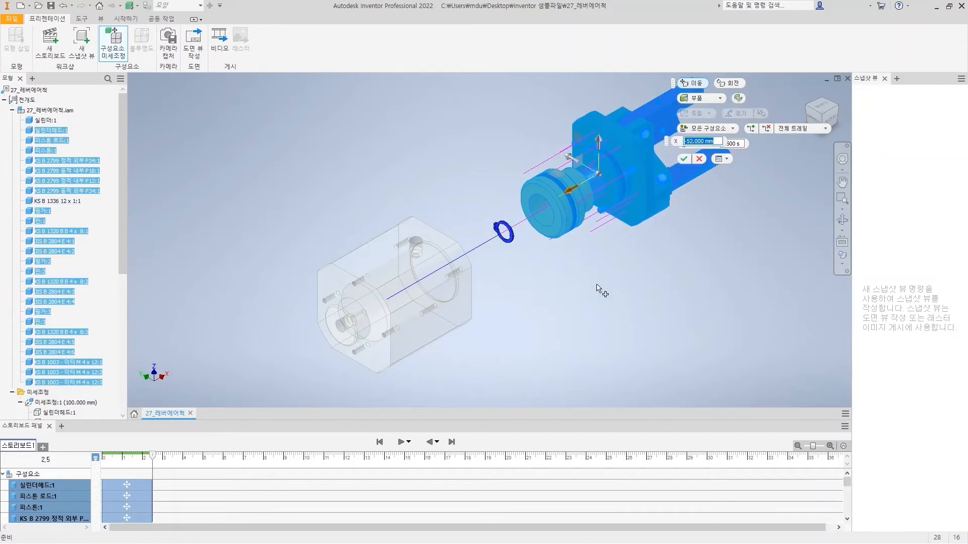
middle_drag(575, 285, 539, 313)
click(688, 140)
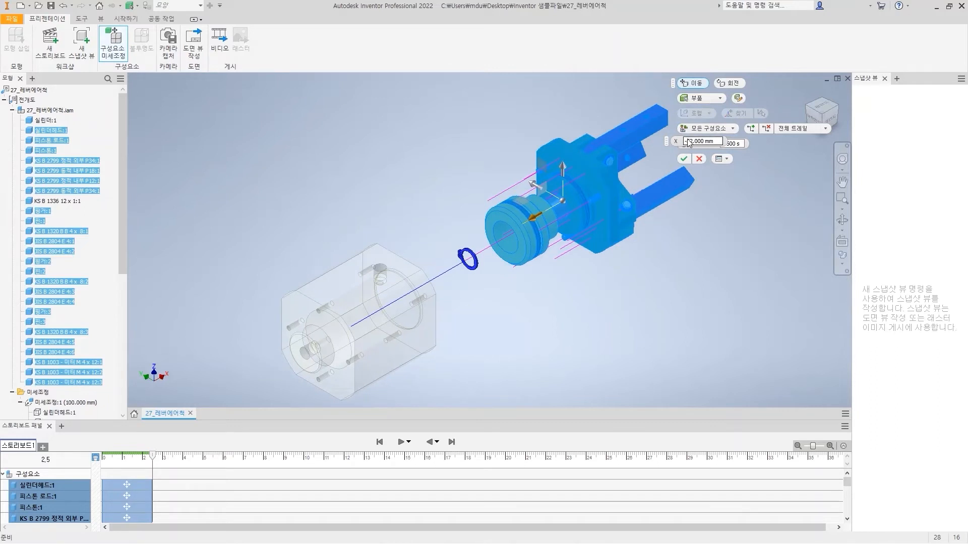
drag(715, 141, 674, 141)
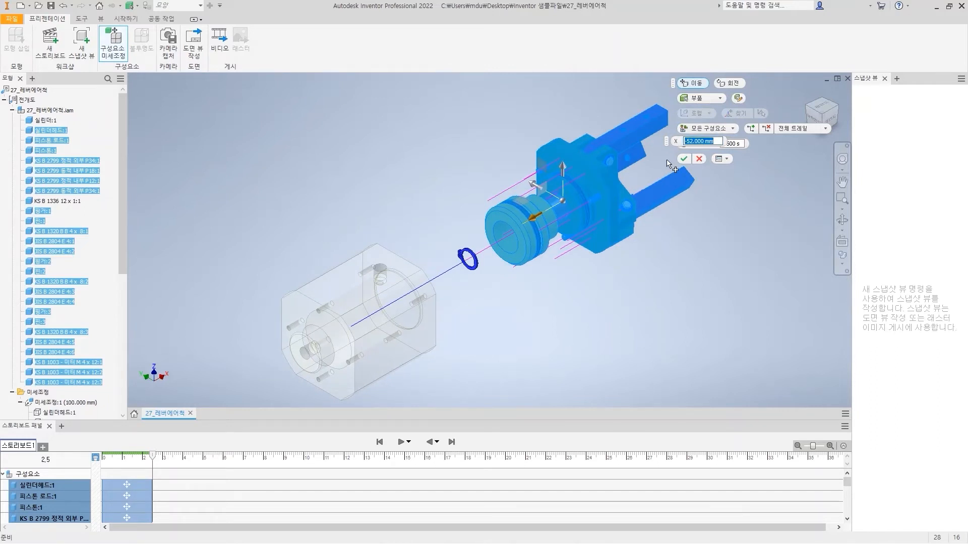
text(-50)
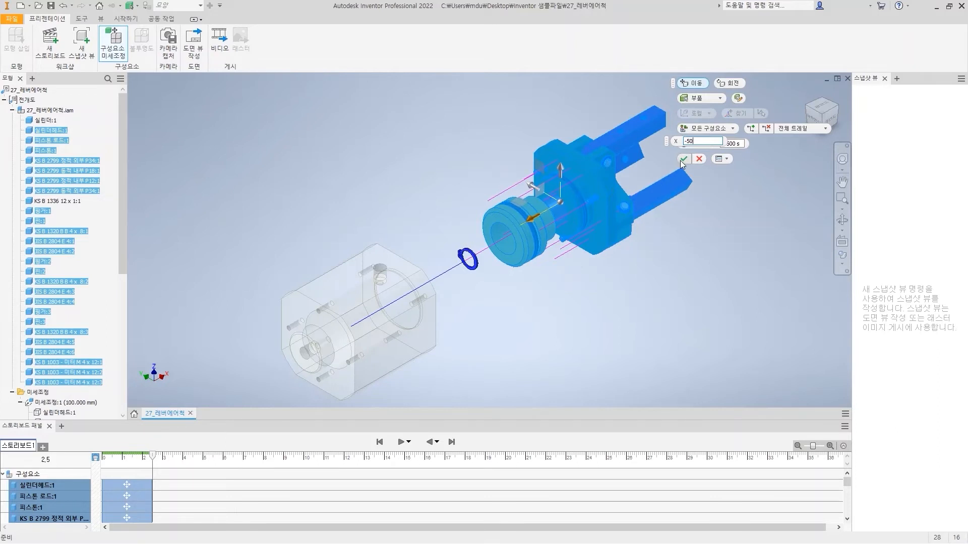
click(683, 161)
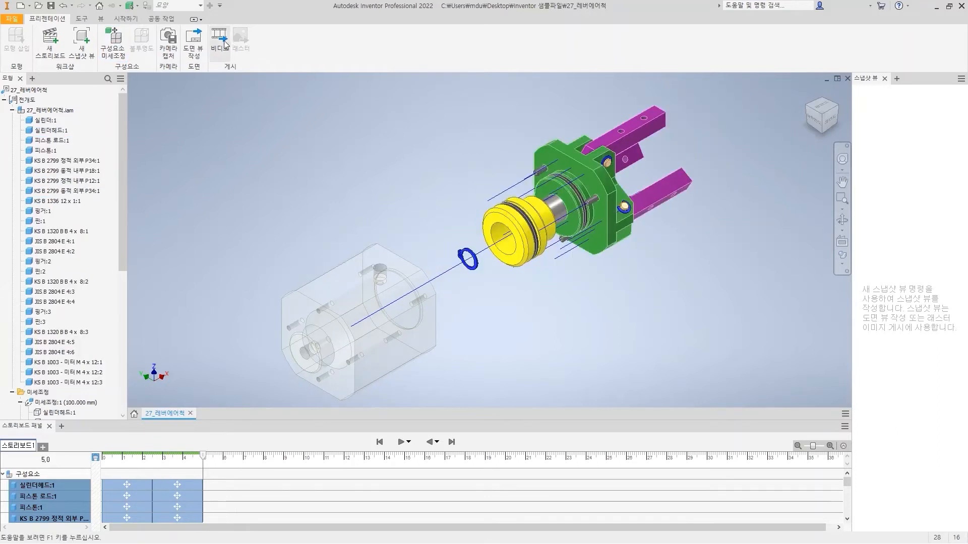
Tweak the components ahead of the yellow piston, excluding the piston and its KS B 2799 동적 외부 P34:1 ring, 40 mm along X in standard (표준) orientation.
click(115, 43)
drag(745, 312, 500, 101)
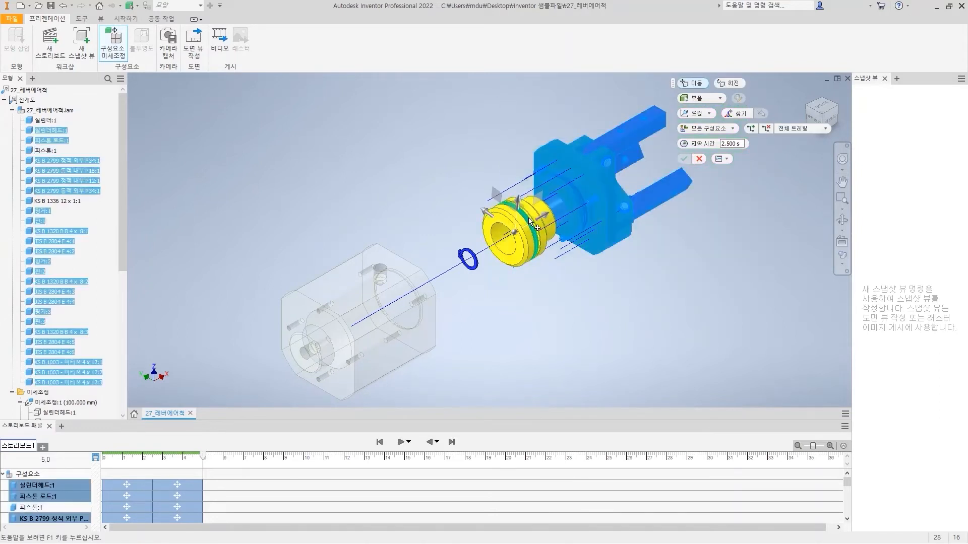
ctrl+click(537, 247)
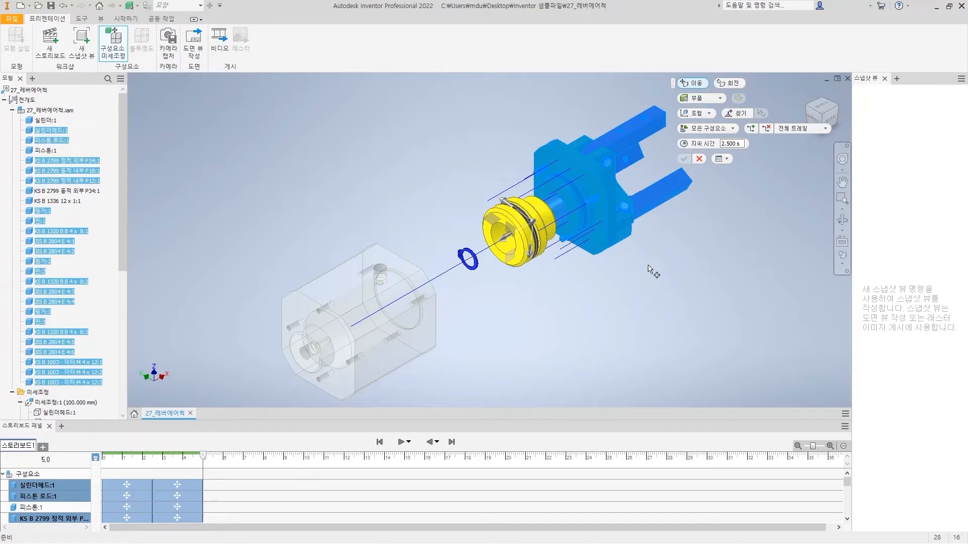
click(830, 120)
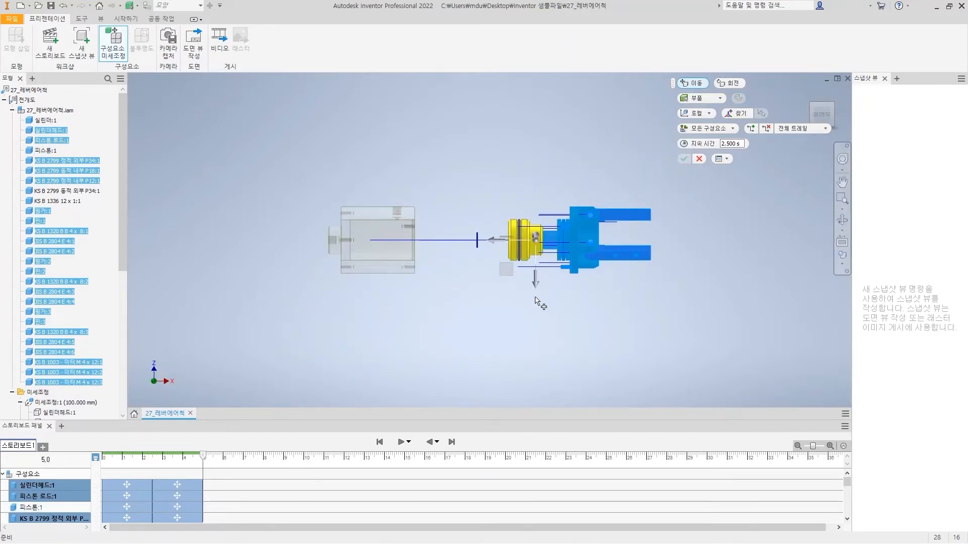
click(709, 113)
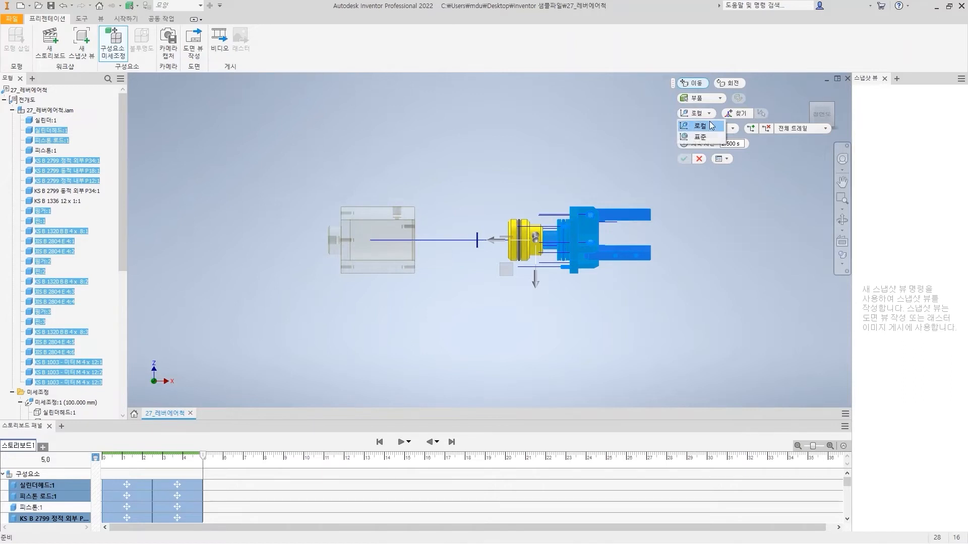
click(703, 137)
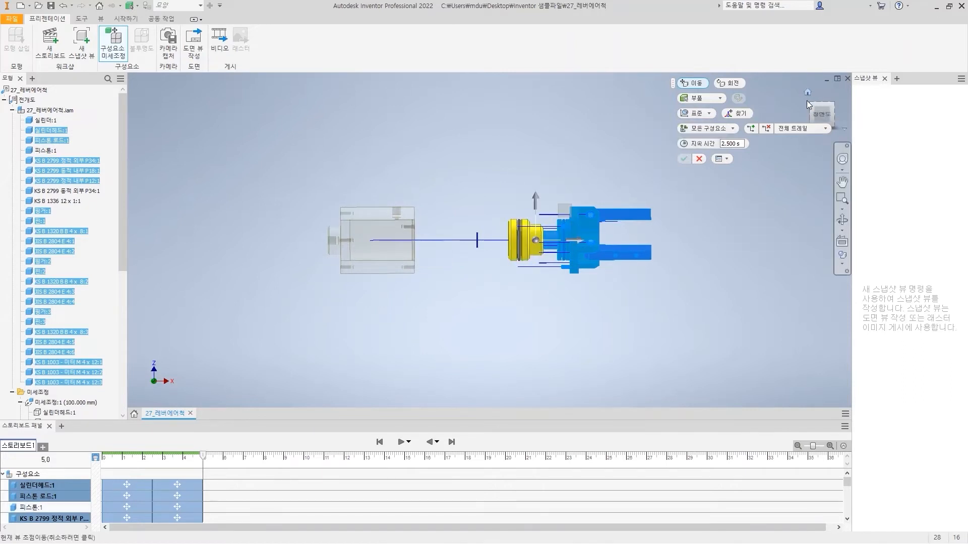
click(807, 92)
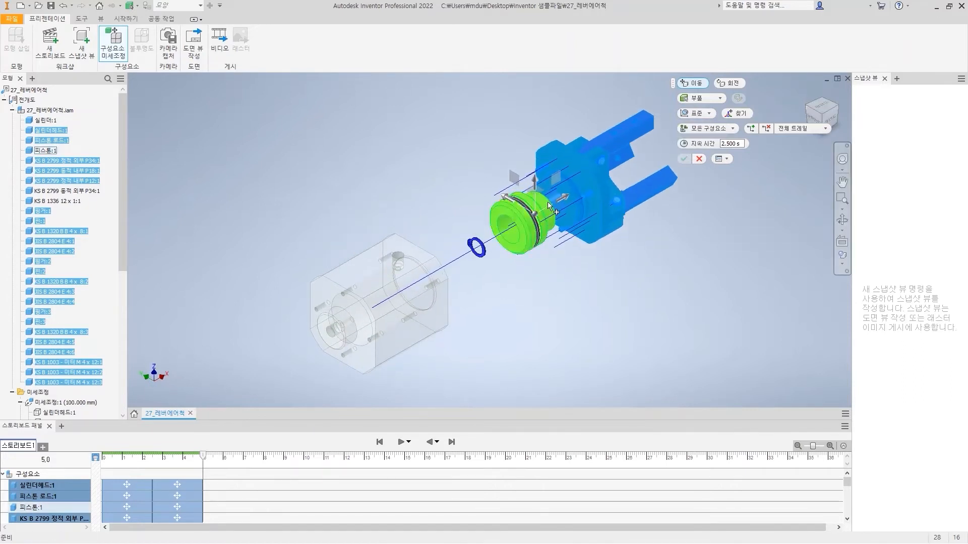
click(562, 199)
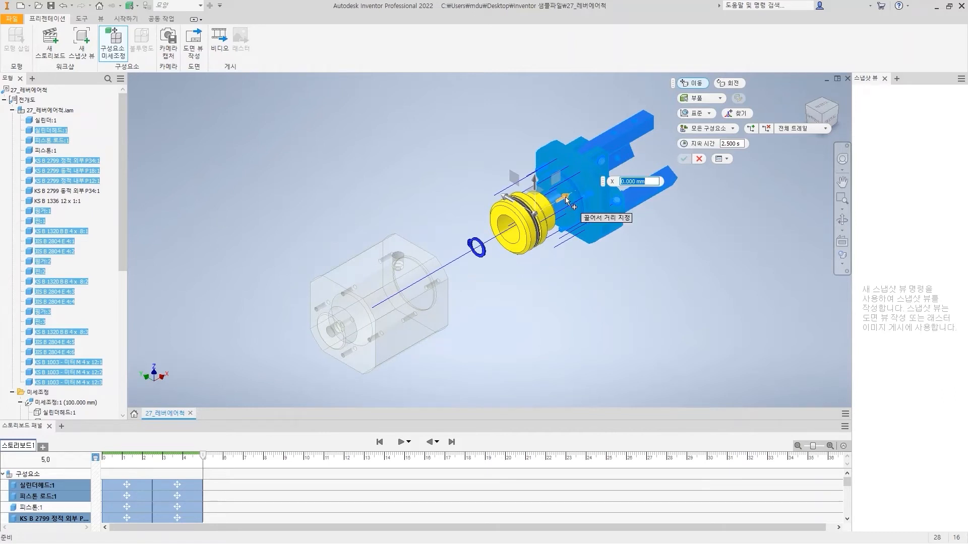
drag(563, 197, 625, 179)
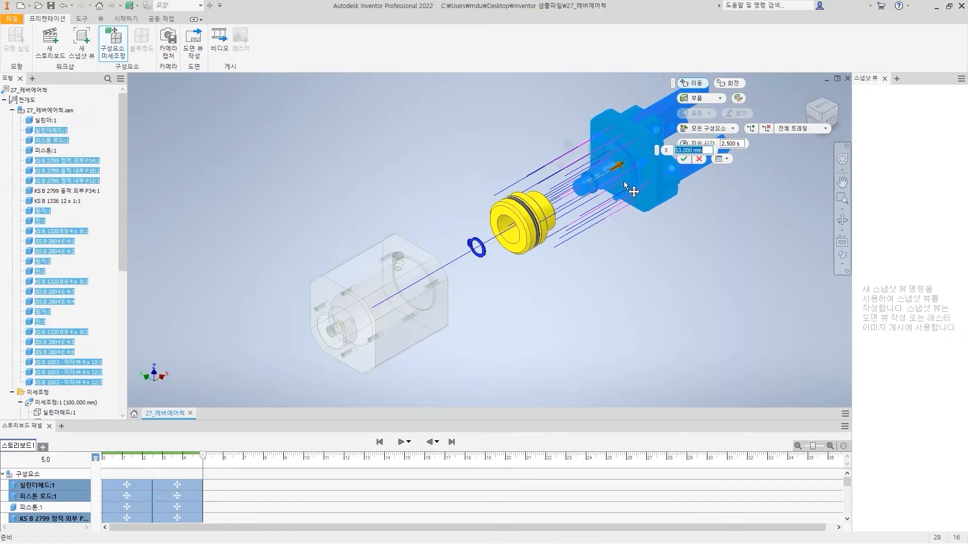
text(40)
key(Return)
Collapse the assembly and 100 mm tweak entries, and hide the trails of the 50 mm and 40 mm tweaks together.
click(12, 110)
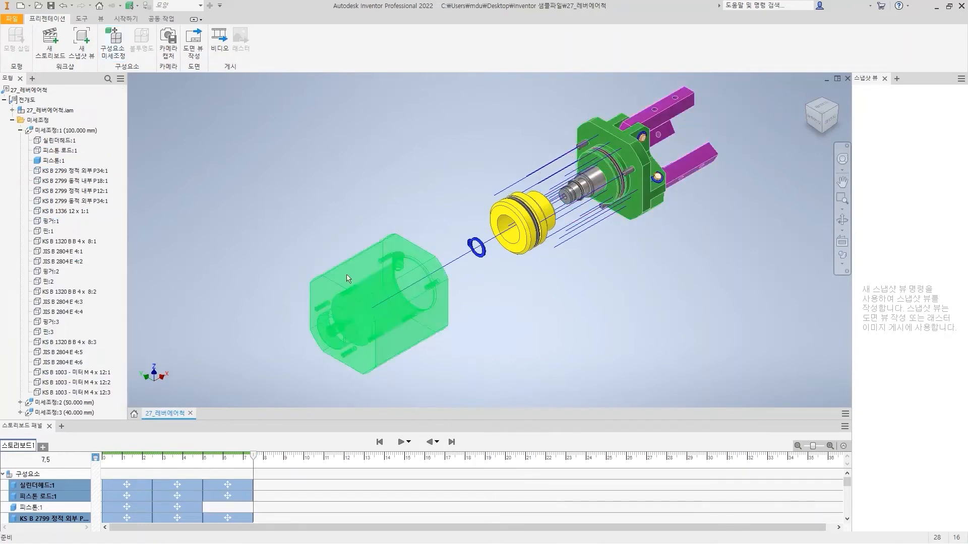
click(20, 130)
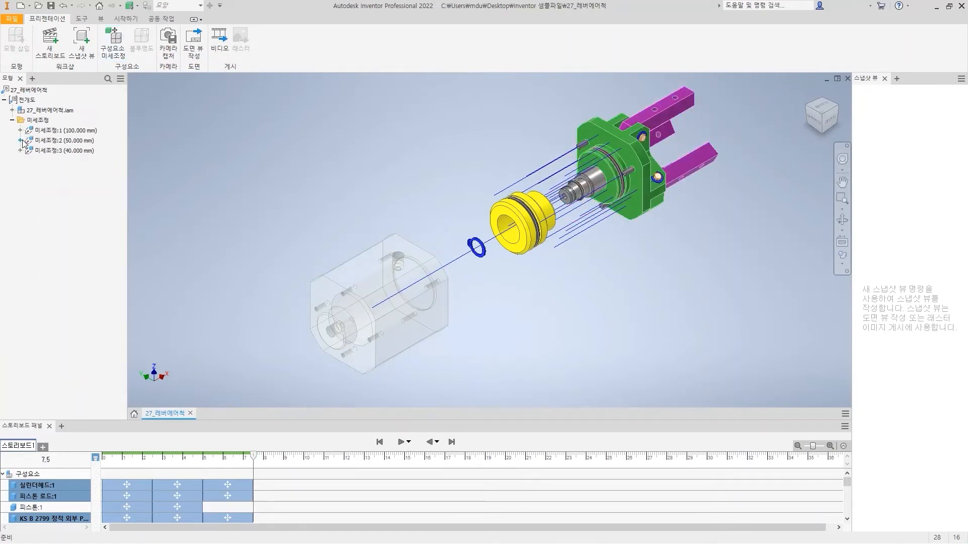
click(55, 140)
ctrl+click(50, 151)
right_click(50, 153)
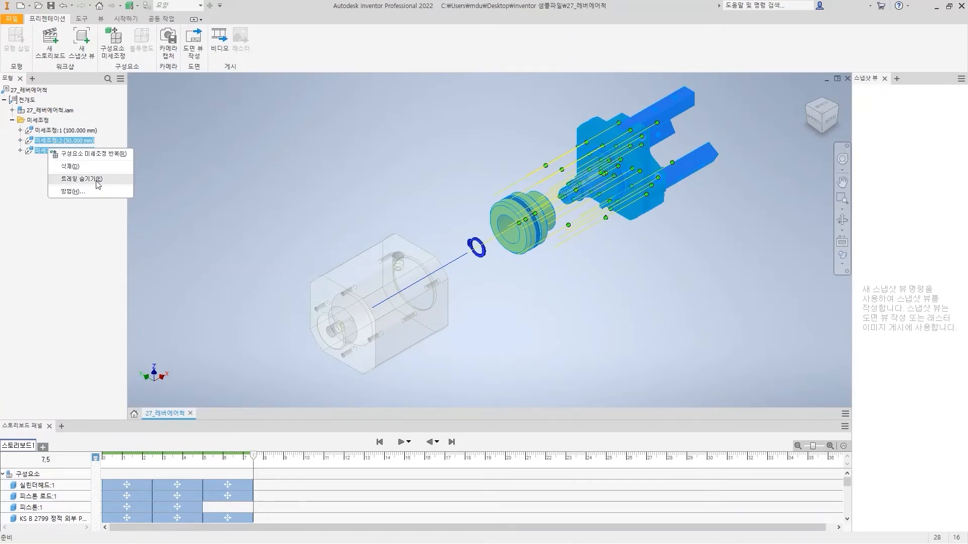
click(99, 183)
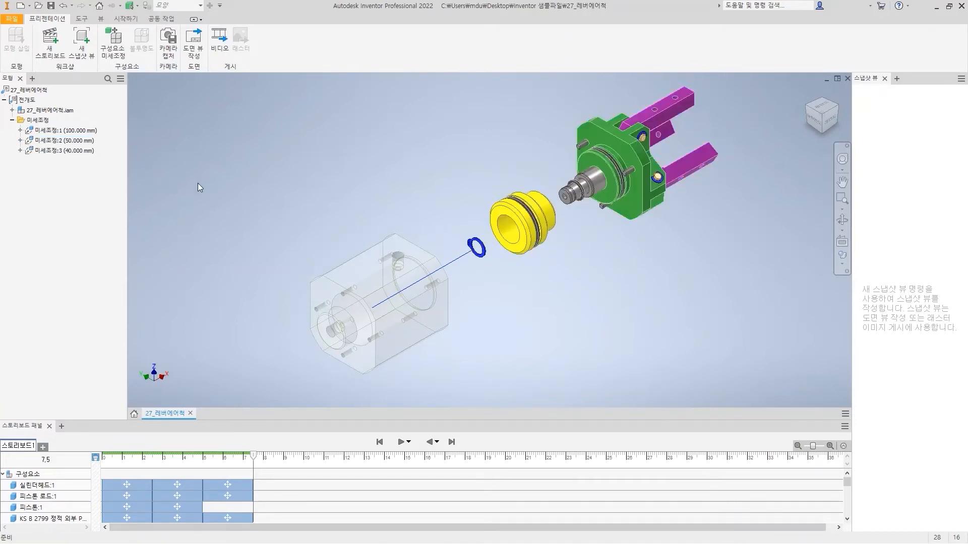
Show the trail segment of 피스톤:1 from the 50 mm tweak, and collapse that tweak's component list.
click(20, 140)
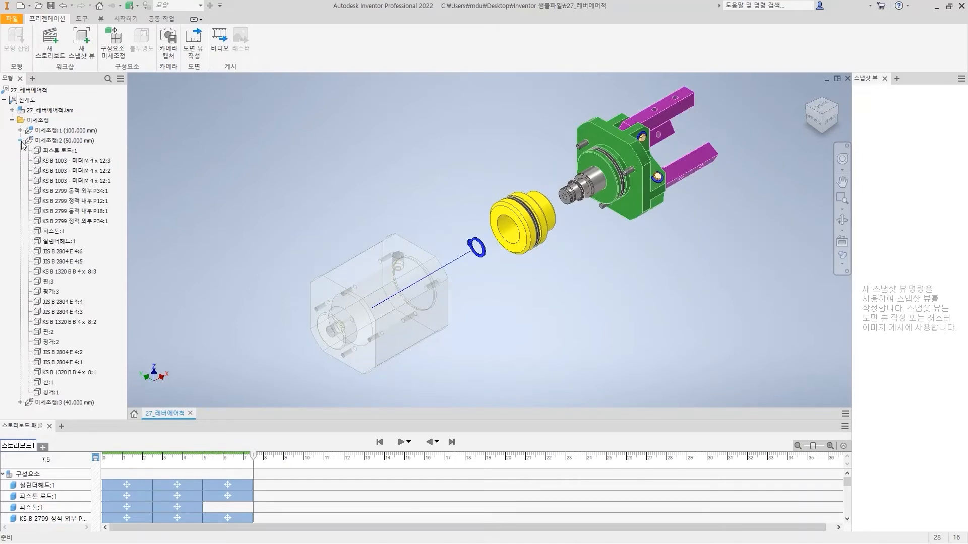
right_click(50, 232)
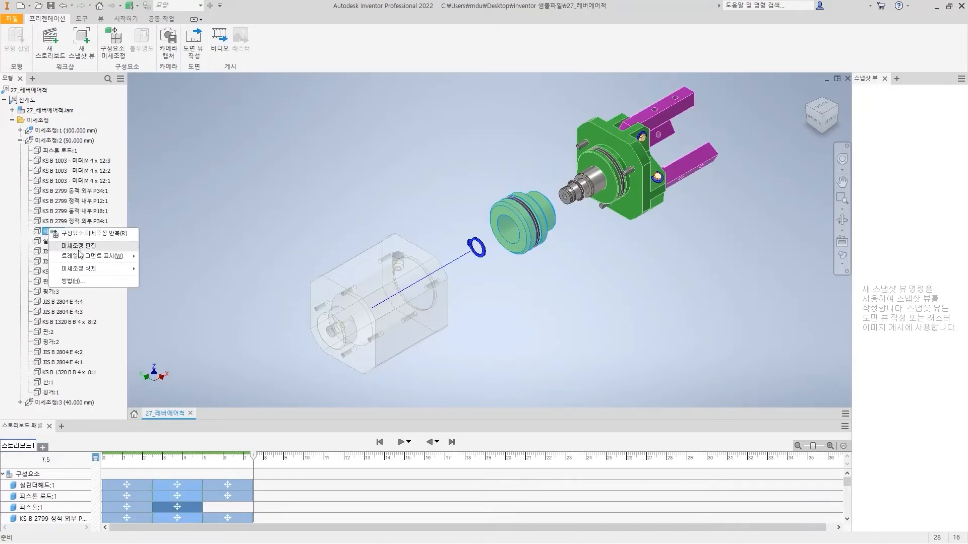
mouse_move(96, 256)
click(161, 257)
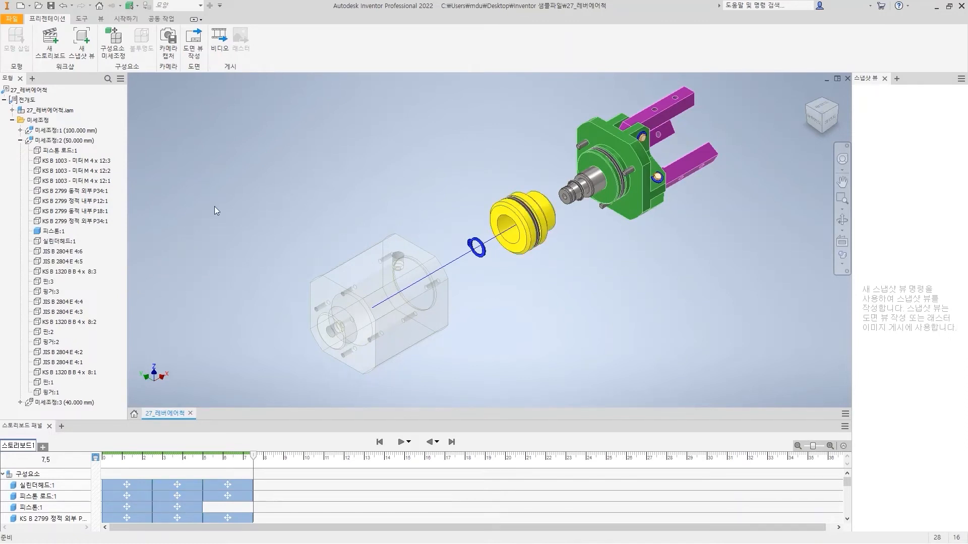
click(20, 140)
Show the trail segment of 실린더헤드:1 from the 40 mm tweak, and check the piston rod's position against it.
click(20, 151)
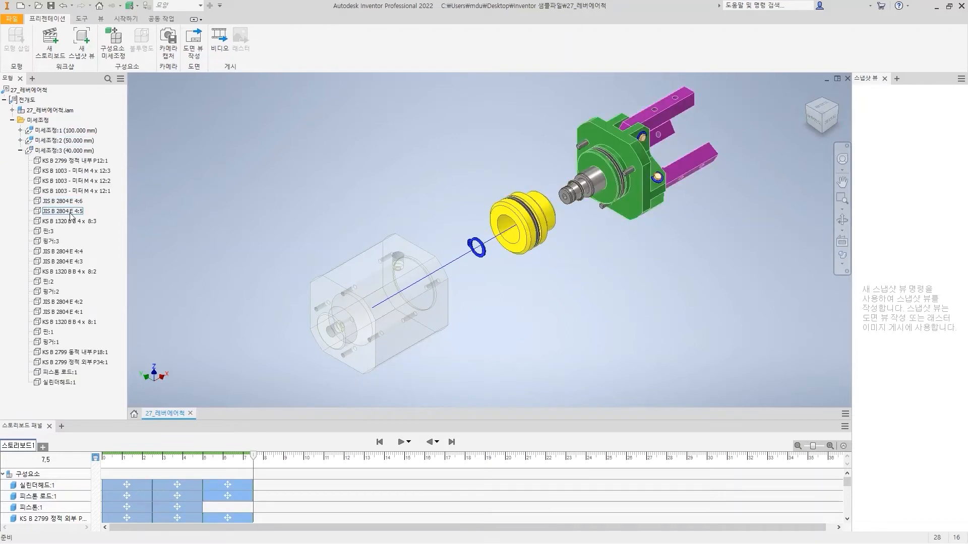
right_click(59, 382)
mouse_move(112, 412)
click(169, 411)
click(61, 373)
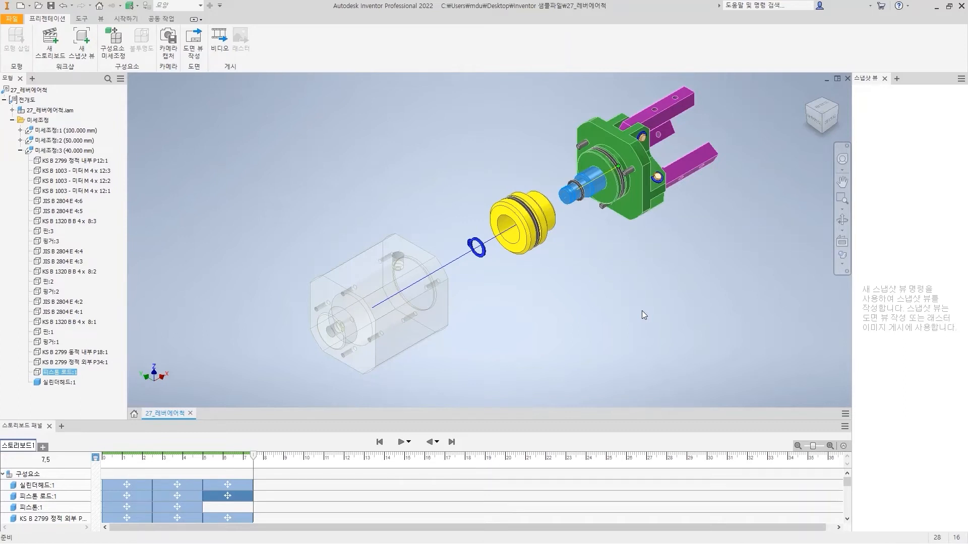
click(642, 310)
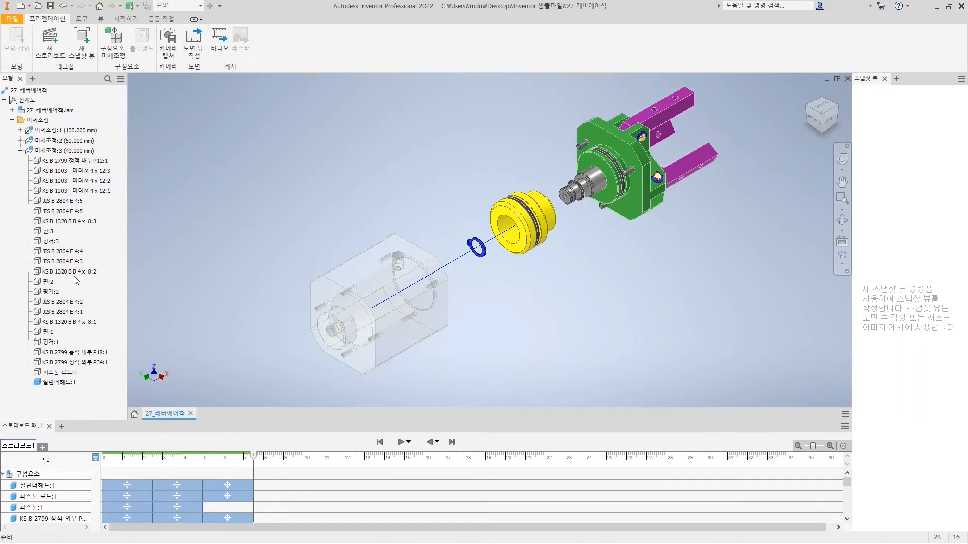
Show the trail segments of the KS B 2799 동적 내부 P18:1 and 정적 외부 P34:1 rings from the 40 mm tweak.
click(77, 363)
right_click(77, 363)
mouse_move(159, 382)
click(225, 380)
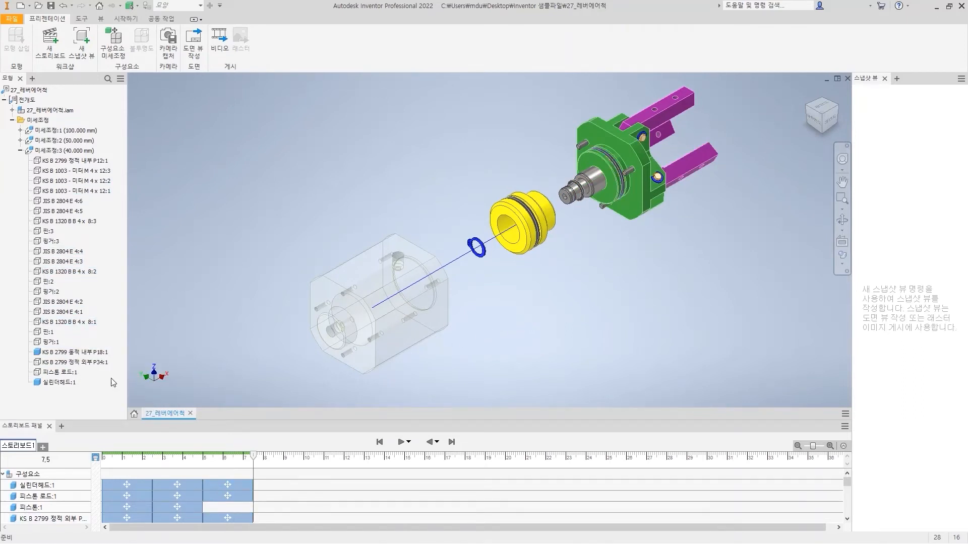
right_click(91, 363)
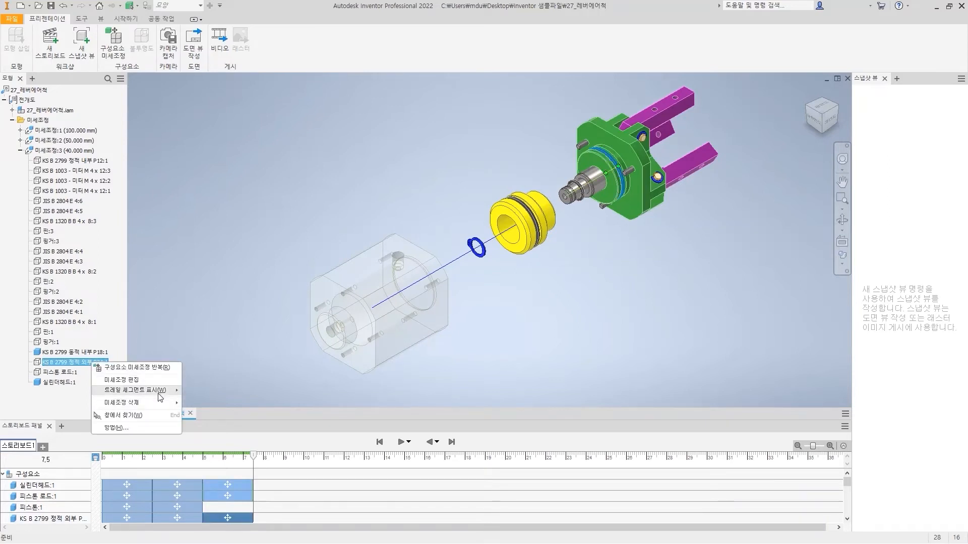
mouse_move(163, 396)
click(197, 391)
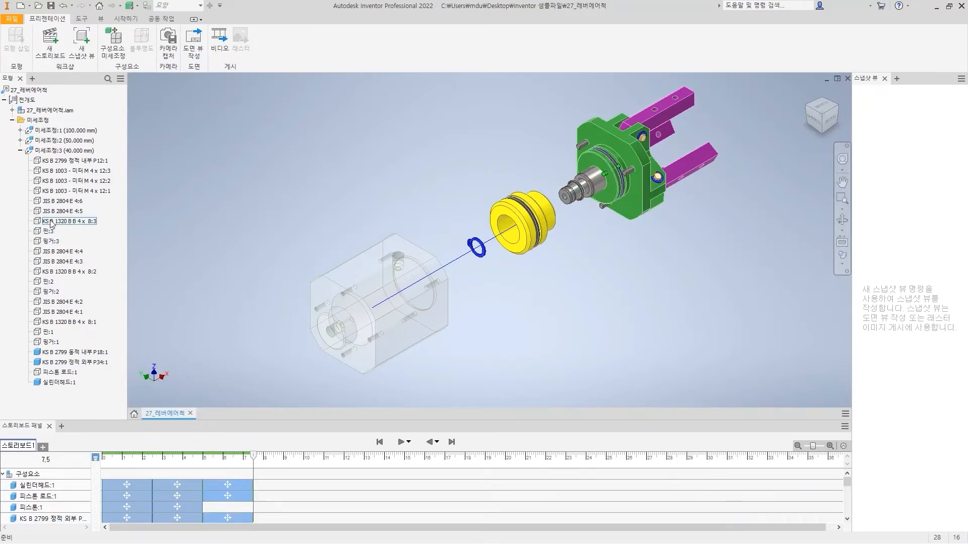
Show the trail segment of the KS B 2799 정적 내부 P12:1 ring from the 40 mm tweak, check it, and restore the home view.
right_click(85, 161)
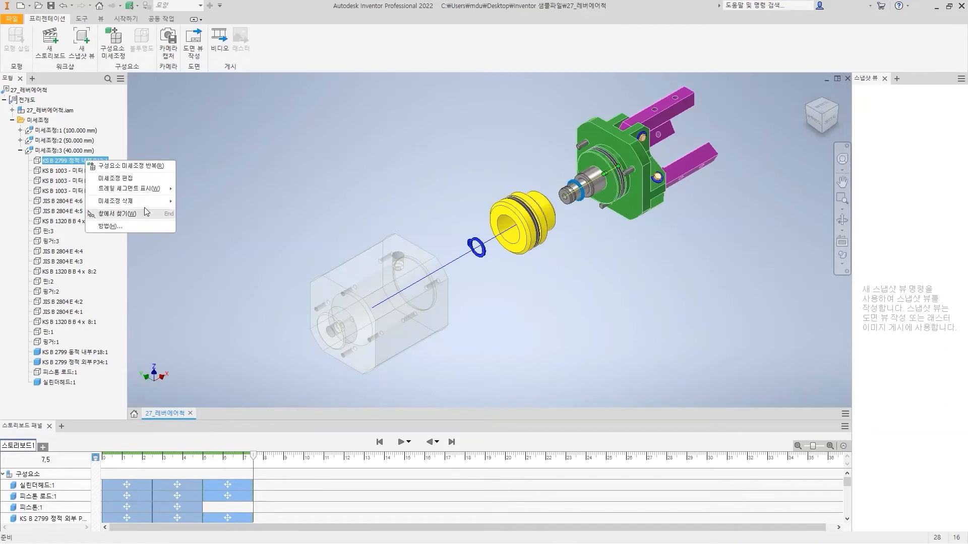
mouse_move(160, 196)
click(204, 192)
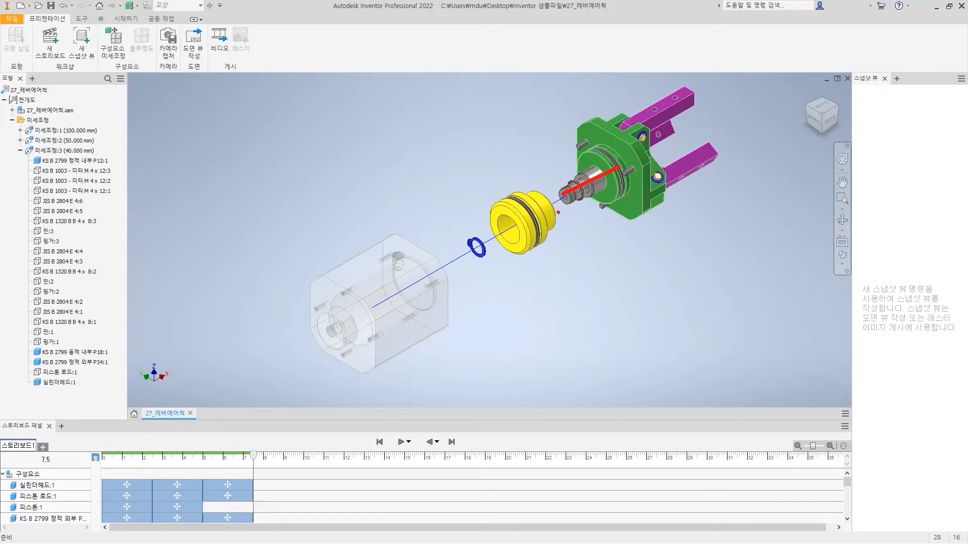
mouse_move(536, 212)
mouse_down()
mouse_move(563, 196)
mouse_move(593, 248)
mouse_up()
key(Escape)
mouse_move(703, 297)
shift+middle_down()
mouse_move(716, 304)
mouse_move(606, 308)
mouse_move(594, 283)
mouse_move(573, 291)
mouse_move(661, 297)
mouse_move(723, 284)
shift+middle_up()
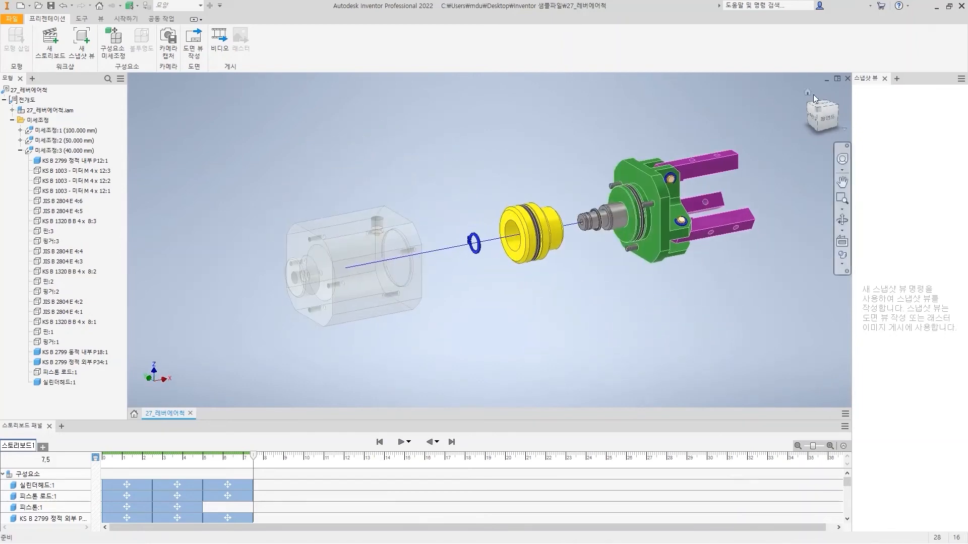
click(807, 91)
Hide the 40 mm tweak's trails for the KS B 2799 동적 내부 P18:1 and 정적 외부 P34:1 rings, and collapse the tweak.
click(90, 363)
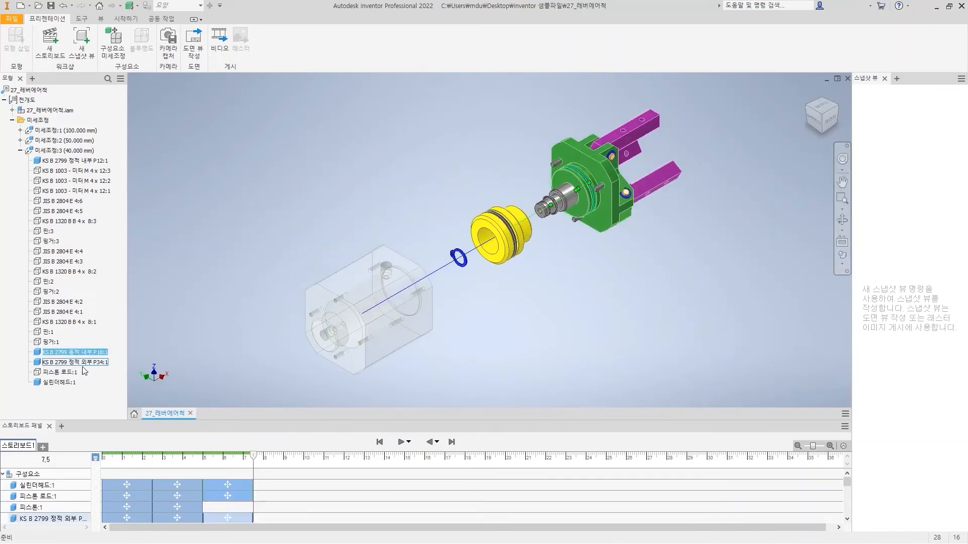
right_click(91, 362)
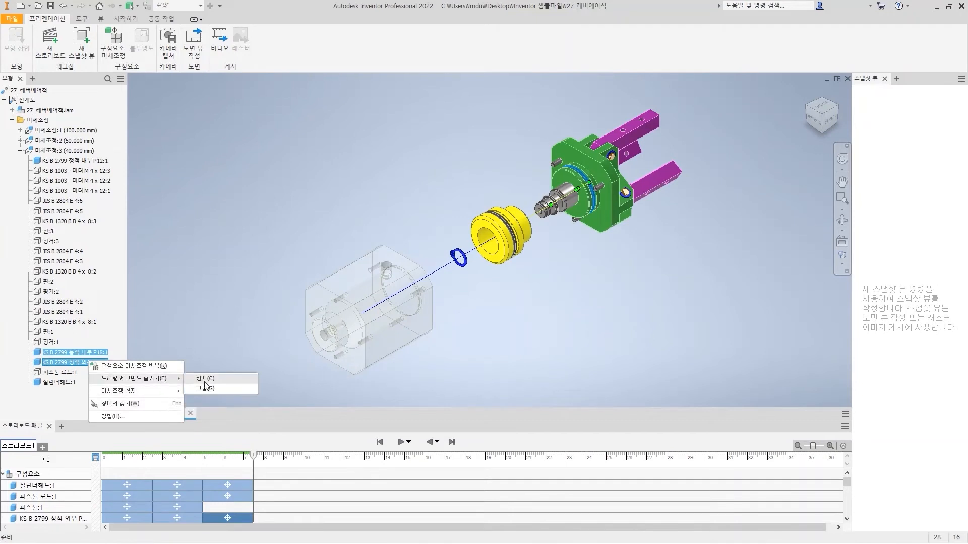
click(597, 307)
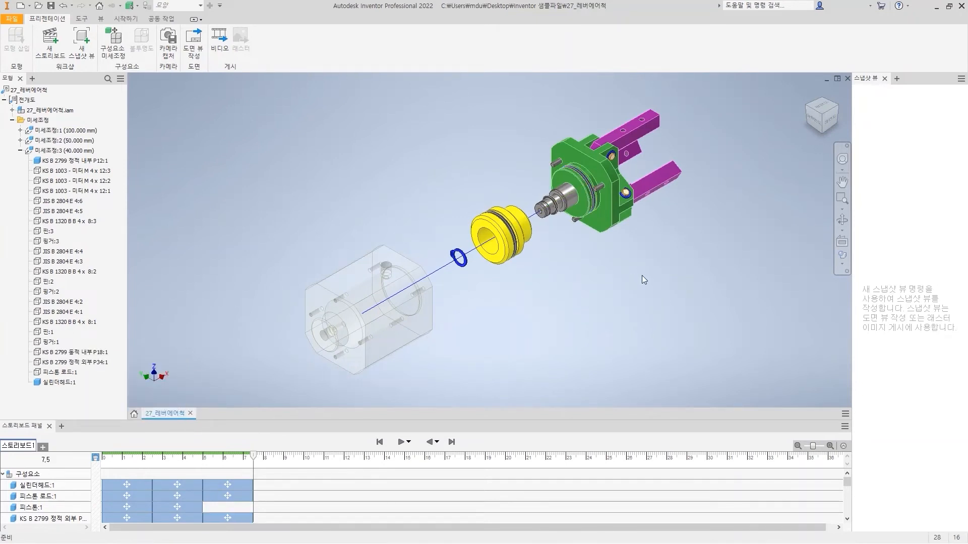
middle_drag(610, 293, 532, 332)
click(20, 151)
Tweak the cylinder head, piston rod and finger components 70 mm along X, excluding the KS B 2799 정적 내부 P12:1 and 동적 내부 P18:1 rings.
click(113, 43)
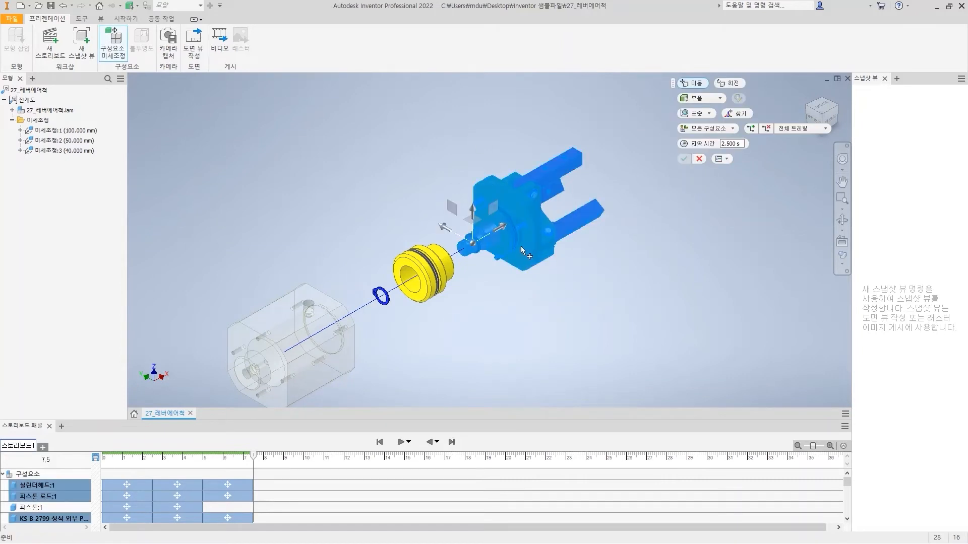
scroll(485, 259, down, 5)
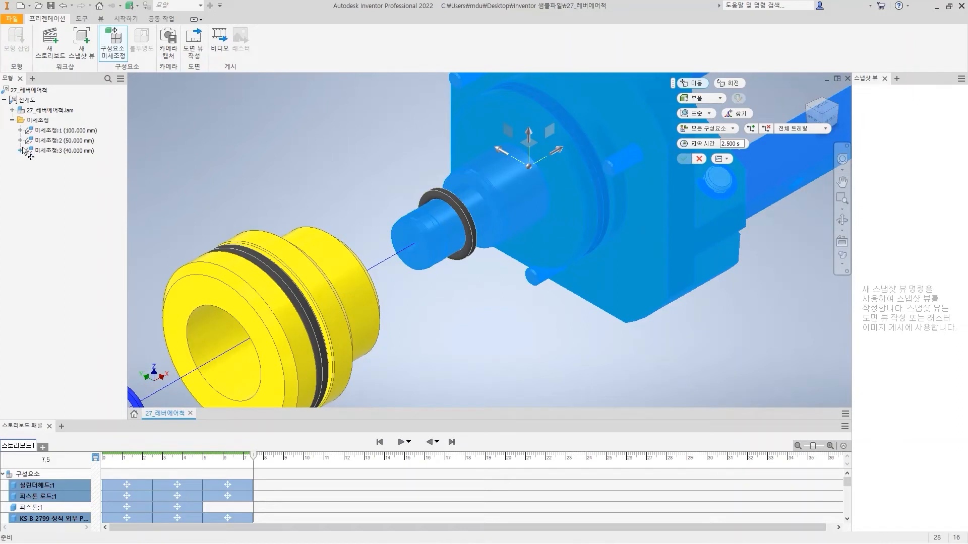
click(13, 110)
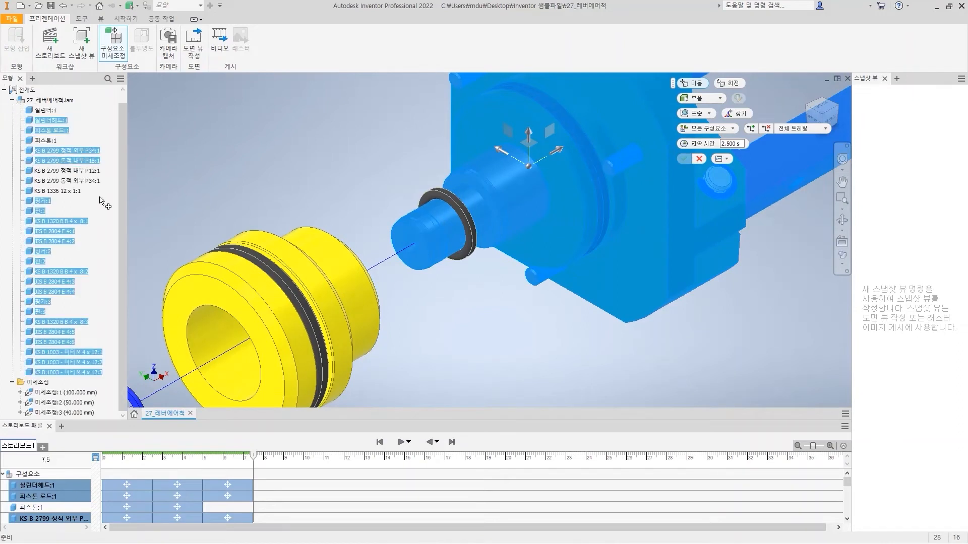
ctrl+click(75, 161)
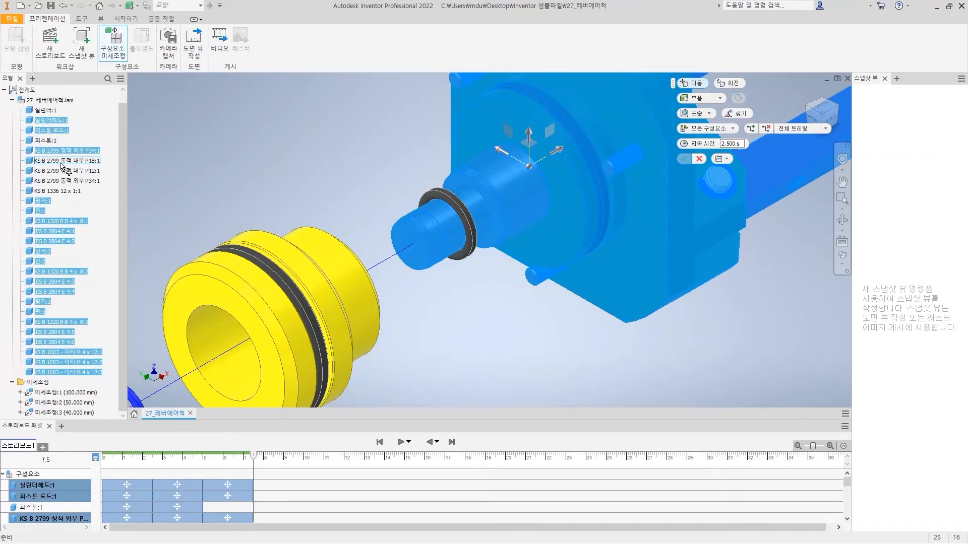
scroll(388, 291, down, 5)
drag(467, 231, 560, 195)
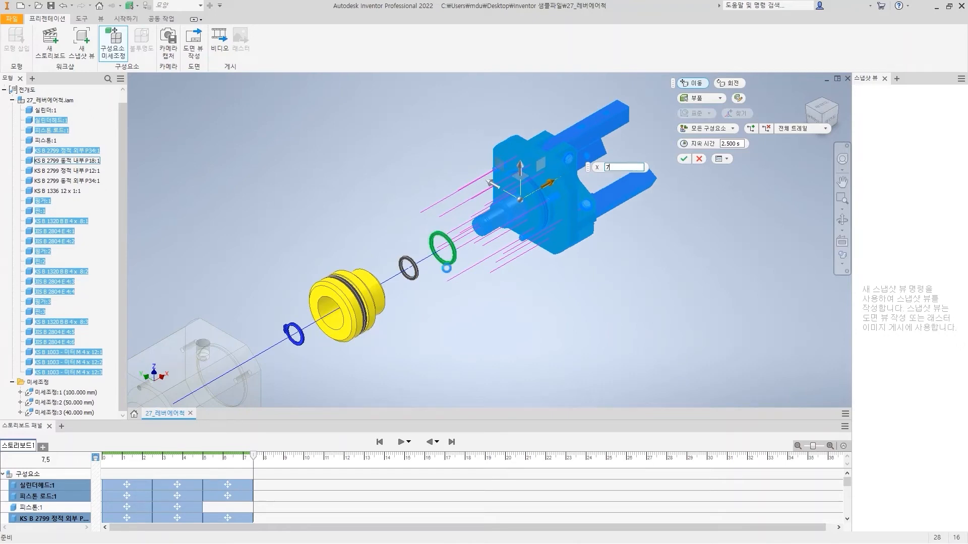
text(70)
key(Return)
Hide every trail segment of the 70 mm tweak except that of the KS B 2799 정적 외부 P34:1 ring, and collapse the tweak.
click(20, 160)
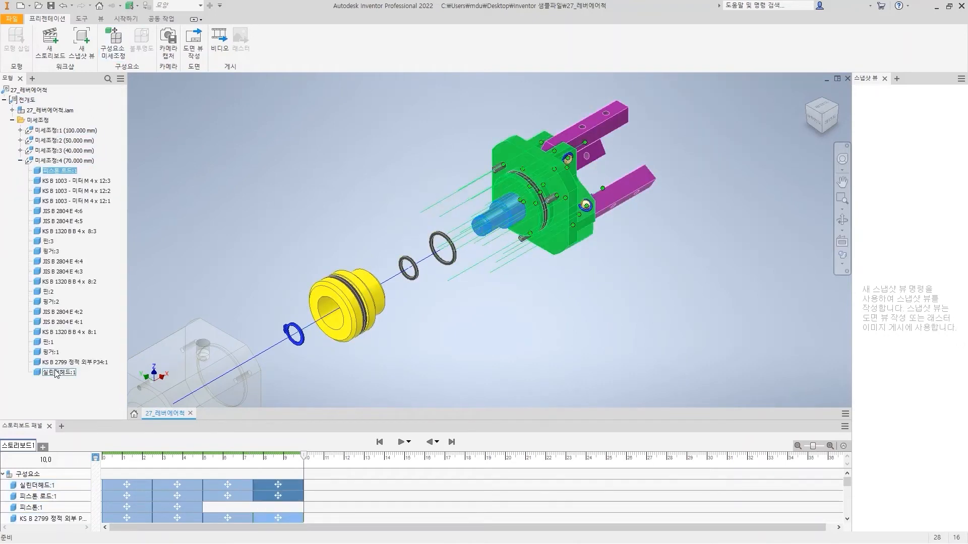
shift+click(56, 374)
right_click(48, 340)
mouse_move(107, 359)
click(163, 358)
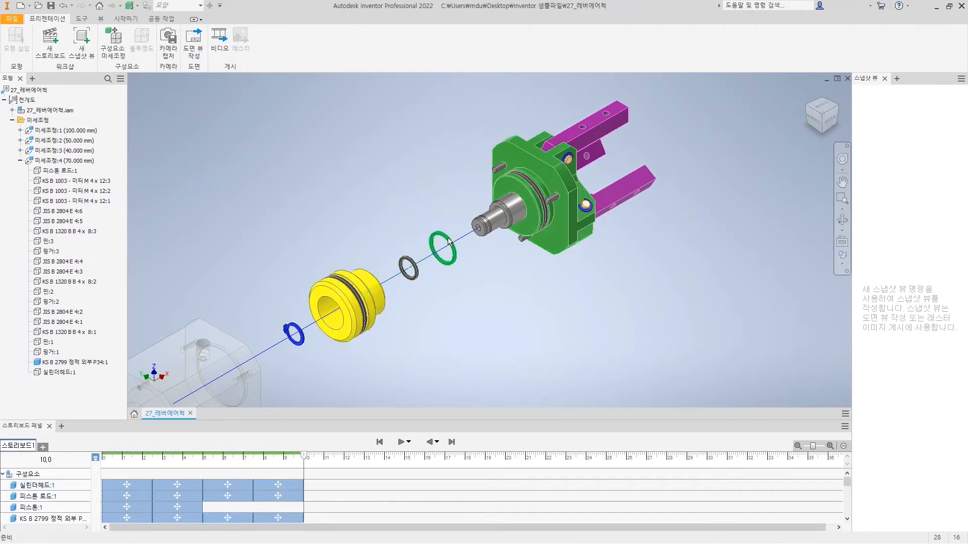
click(19, 161)
Show the trail segment of the KS B 2799 동적 내부 P18:1 ring from the 40 mm tweak, and restore the home view.
scroll(417, 267, up, 5)
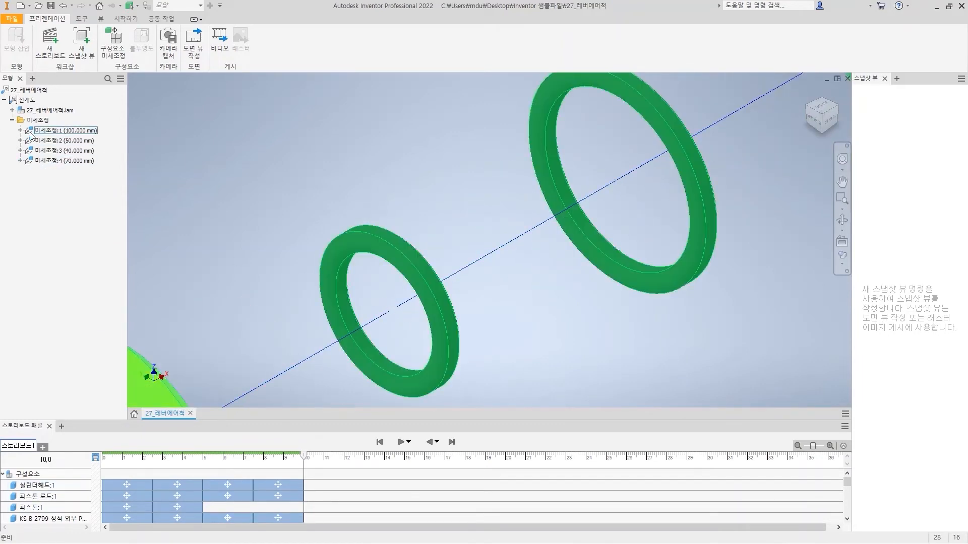
click(20, 150)
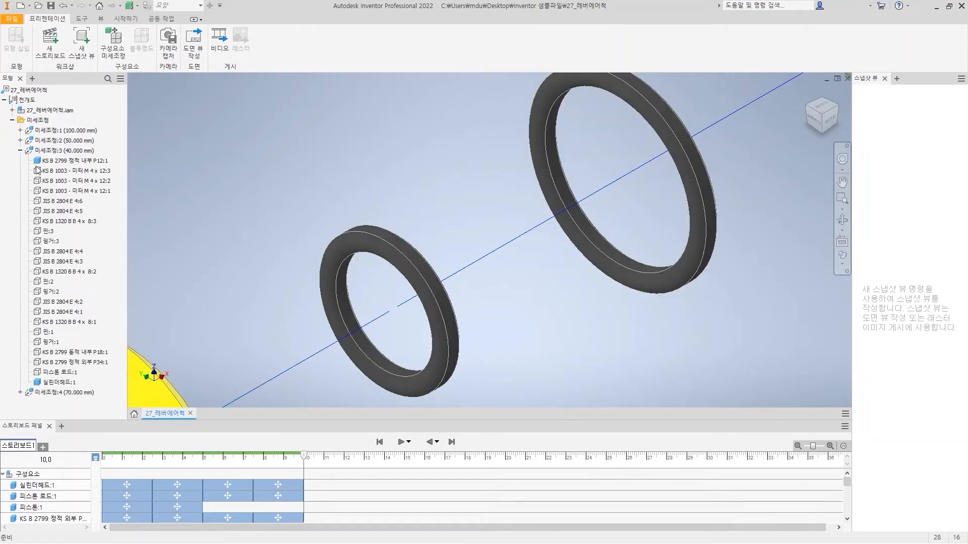
right_click(80, 351)
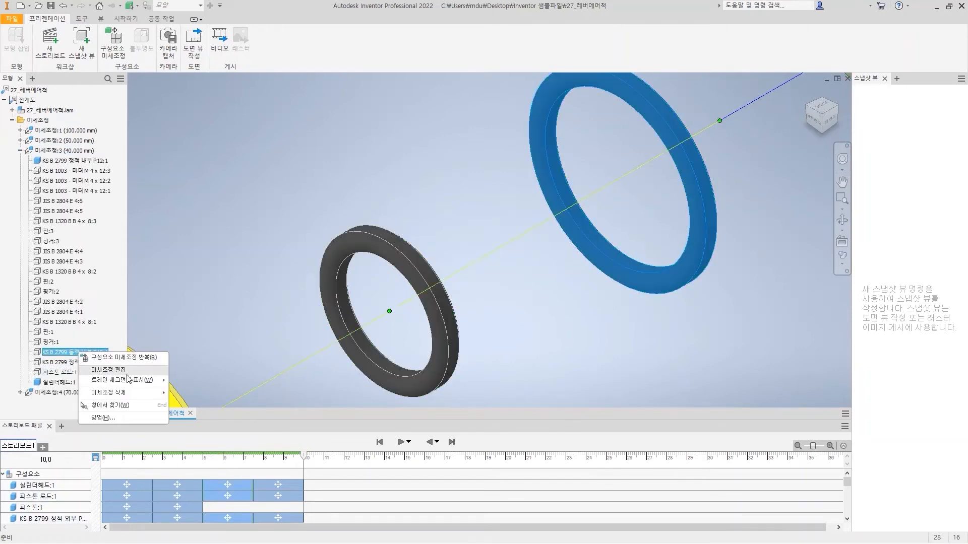
mouse_move(127, 379)
click(186, 389)
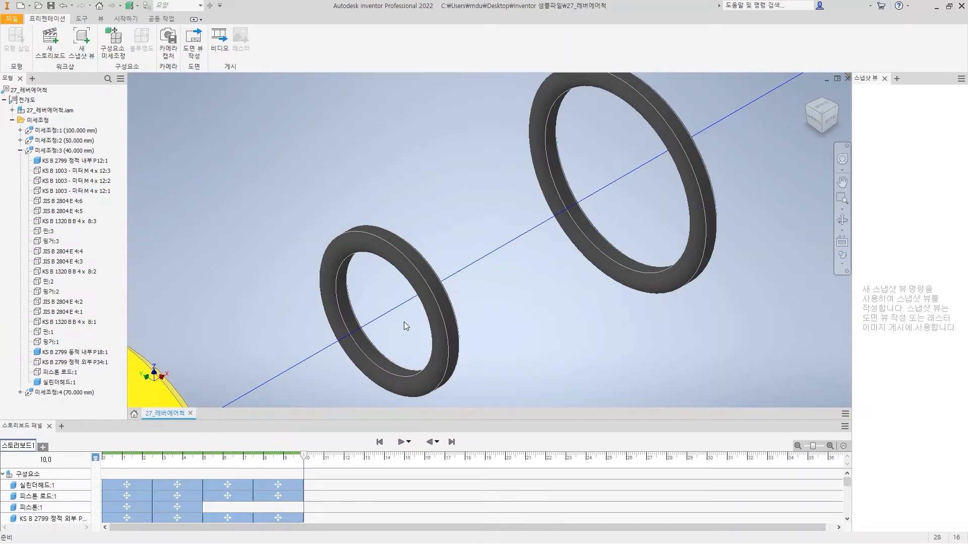
click(809, 94)
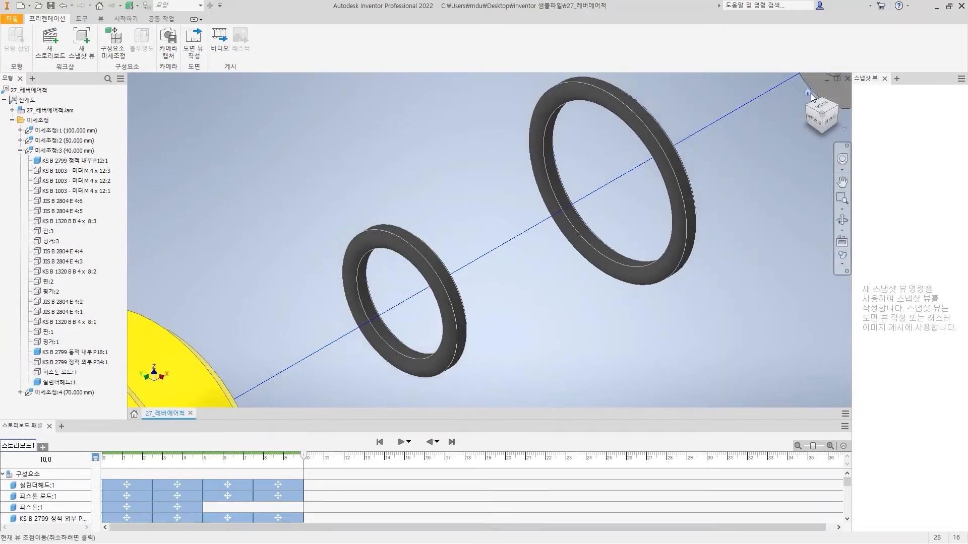
Start a rotation tweak of the cylinder head, piston rod and finger group, with the pivot located at the centre of the cylinder head's circular face.
click(117, 45)
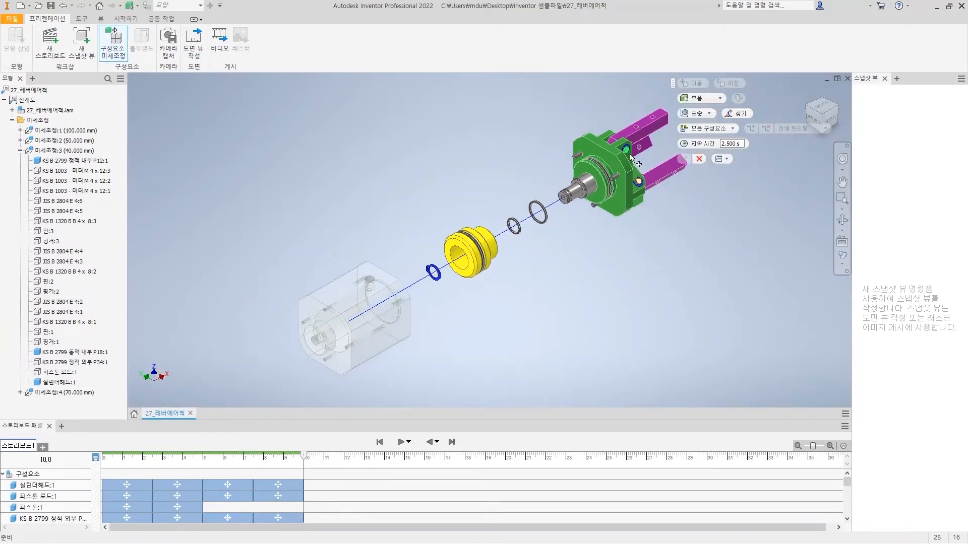
drag(655, 262, 467, 101)
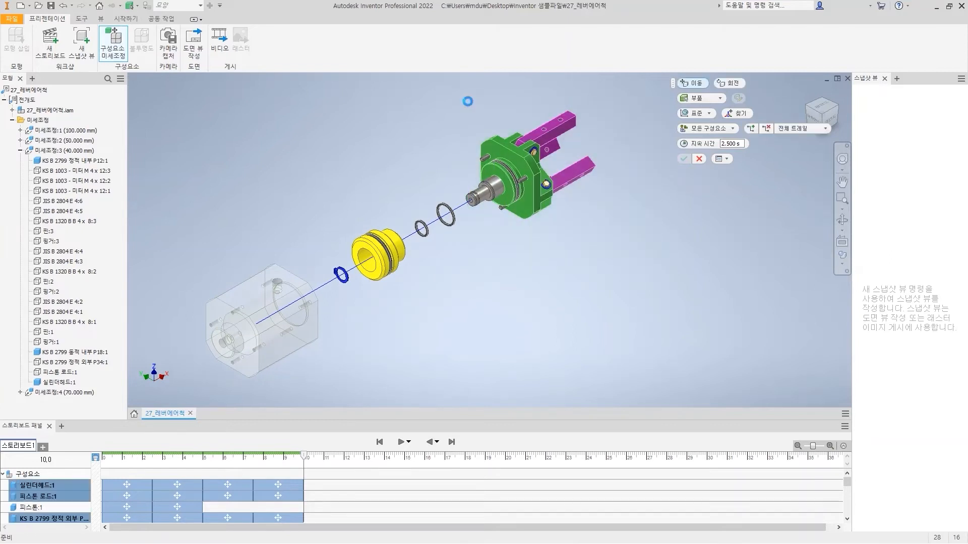
click(730, 85)
shift+middle_drag(494, 159, 558, 215)
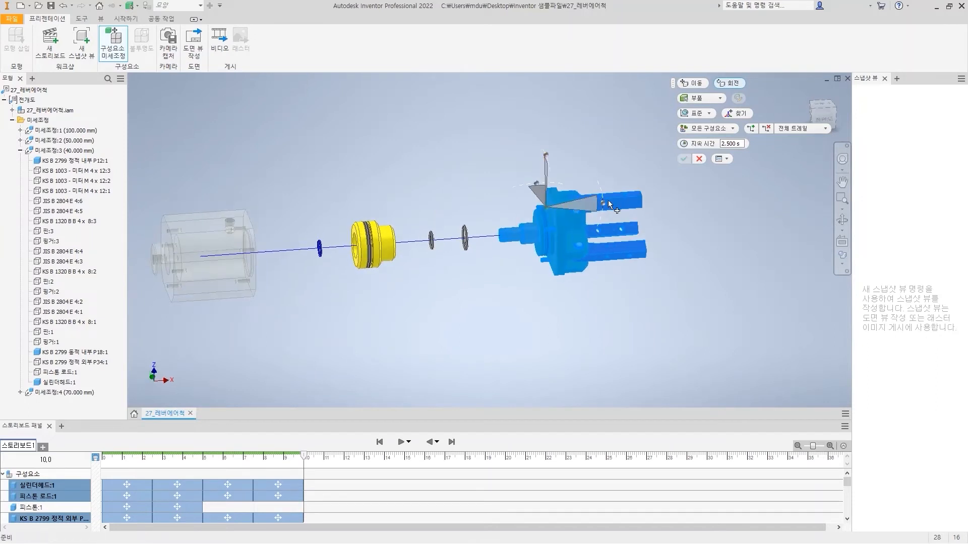
click(737, 114)
scroll(531, 236, up, 5)
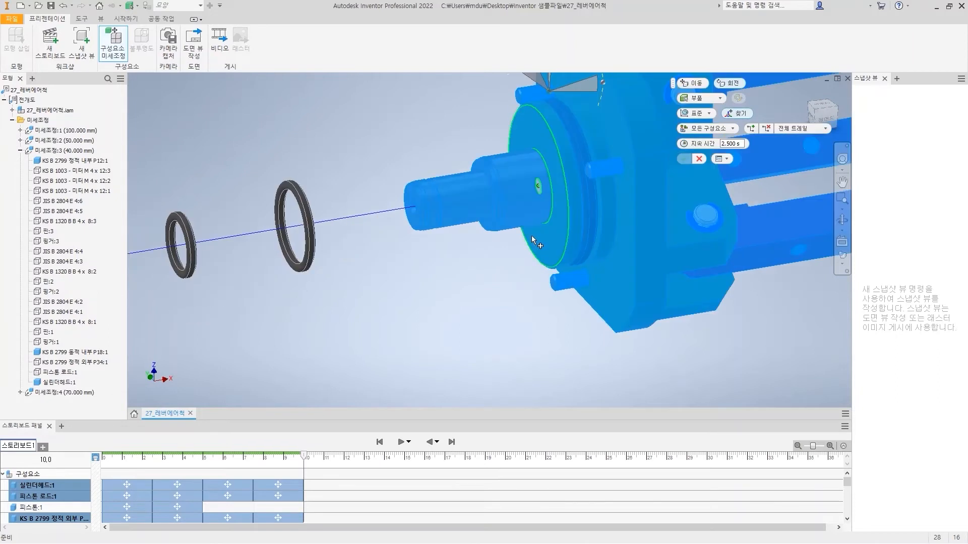
click(565, 240)
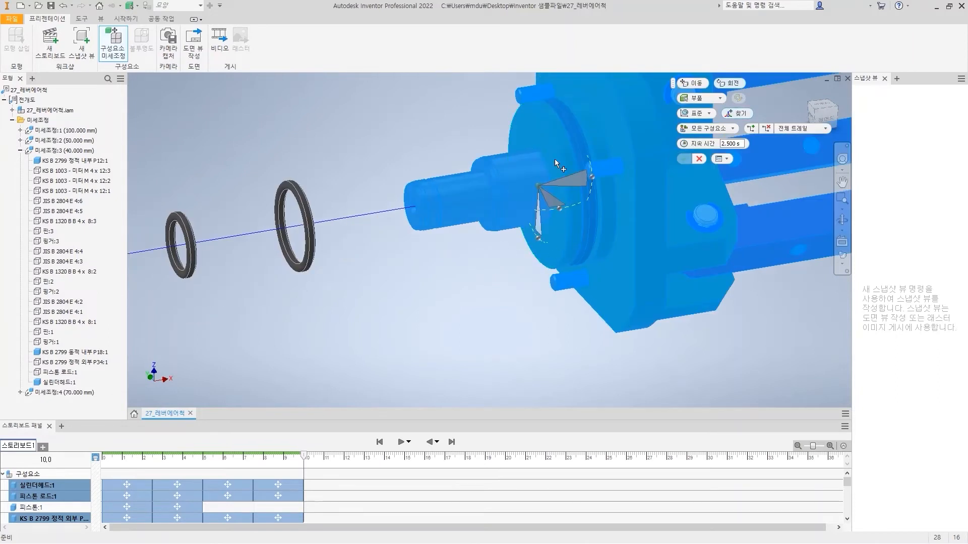
scroll(610, 201, down, 3)
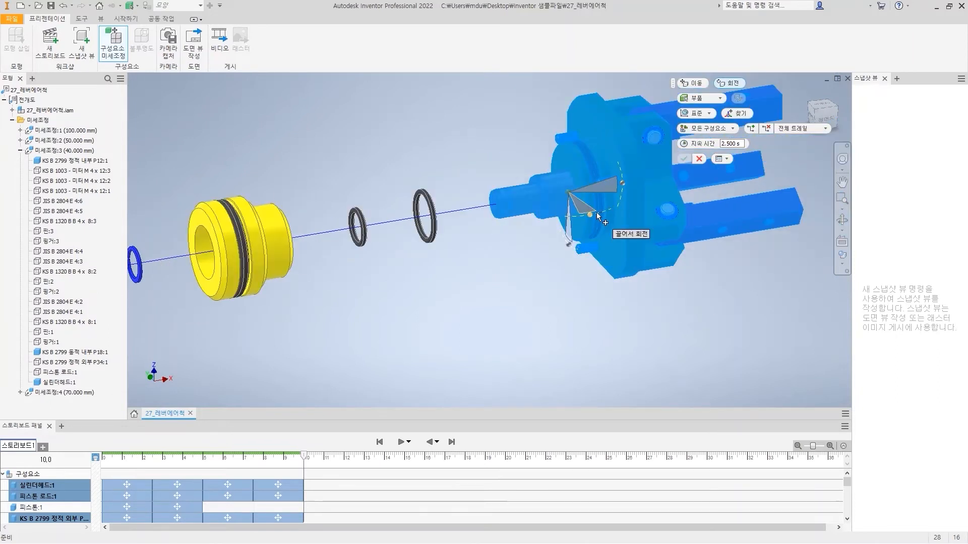
Rotate the cylinder head, piston rod and finger group by -90 degrees about the vertical axis.
drag(597, 213, 615, 201)
text(-90)
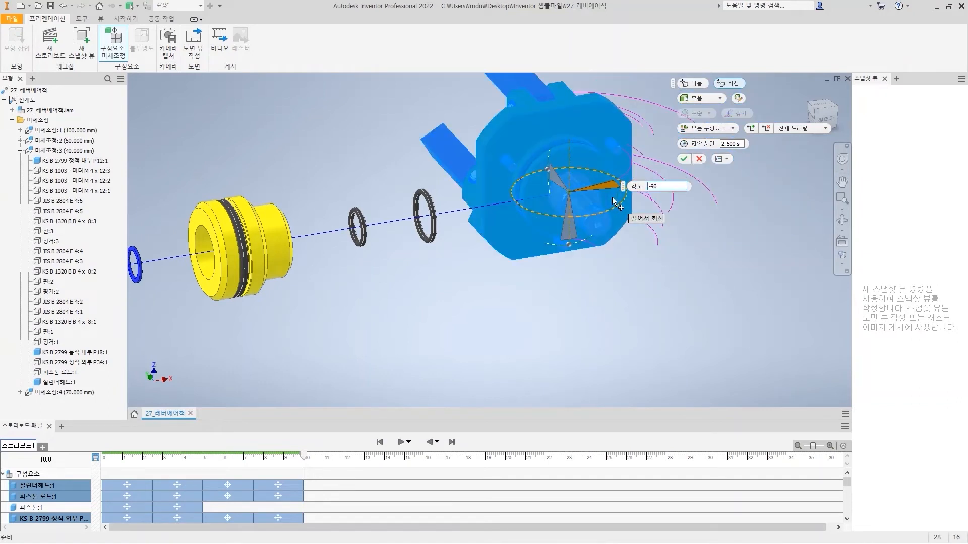
key(Return)
drag(663, 243, 595, 192)
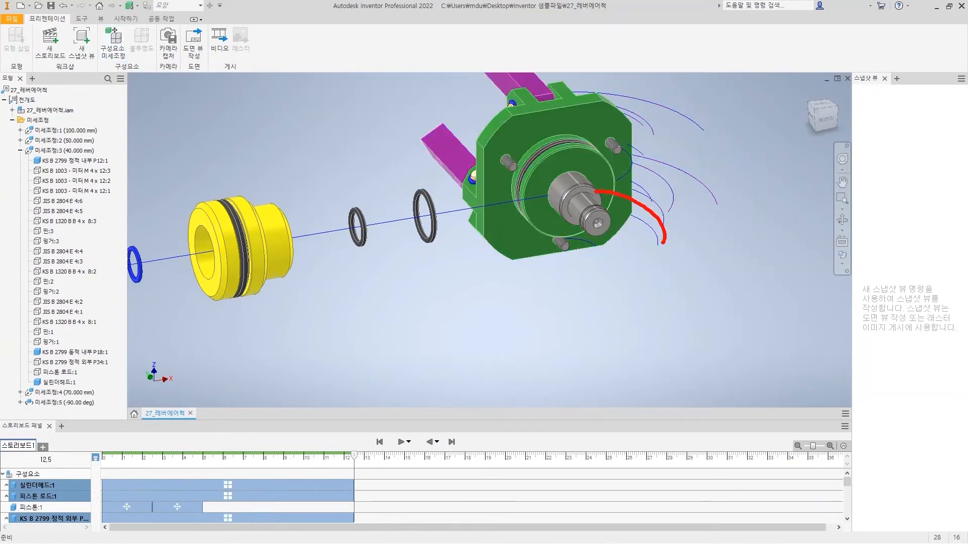
Hide the trails of the -90 degree rotation tweak and collapse the 40 mm tweak's component list.
drag(560, 197, 535, 157)
drag(563, 200, 555, 211)
click(20, 151)
right_click(53, 171)
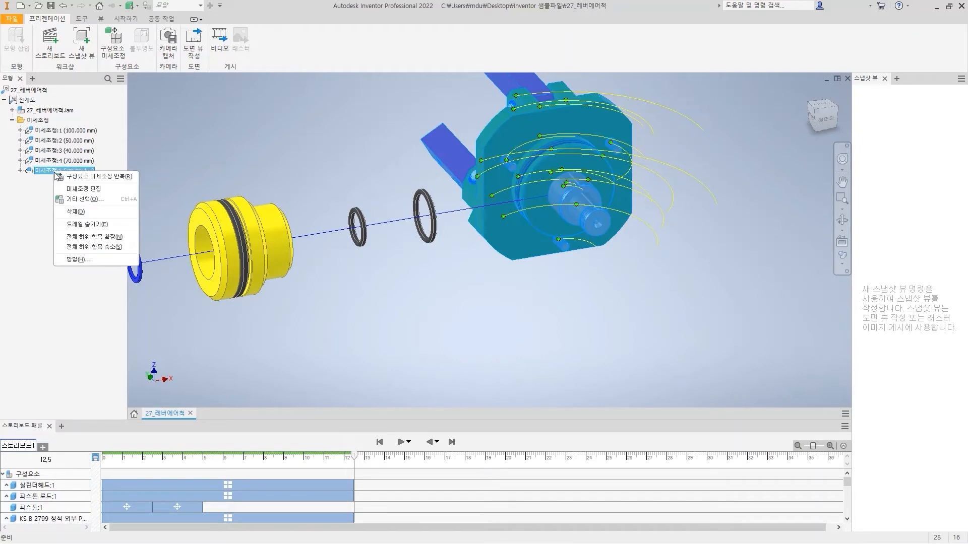
click(88, 224)
Move the cylinder head, piston rod and finger group about 61 mm along its own rotated axis with a new tweak.
scroll(543, 296, up, 3)
key(t)
drag(660, 311, 474, 114)
drag(507, 202, 473, 167)
click(683, 160)
Extend the free end of the 70 mm tweak's trail to about 74.4 mm, and restore the home view.
shift+middle_drag(623, 212, 595, 274)
scroll(579, 295, down, 5)
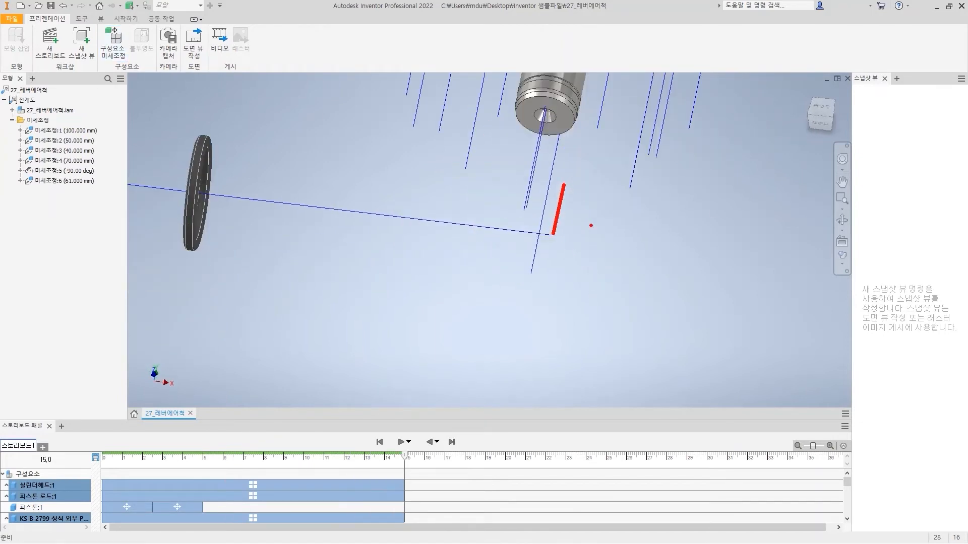
mouse_move(541, 235)
mouse_down()
mouse_move(523, 231)
mouse_move(542, 236)
mouse_up()
key(Escape)
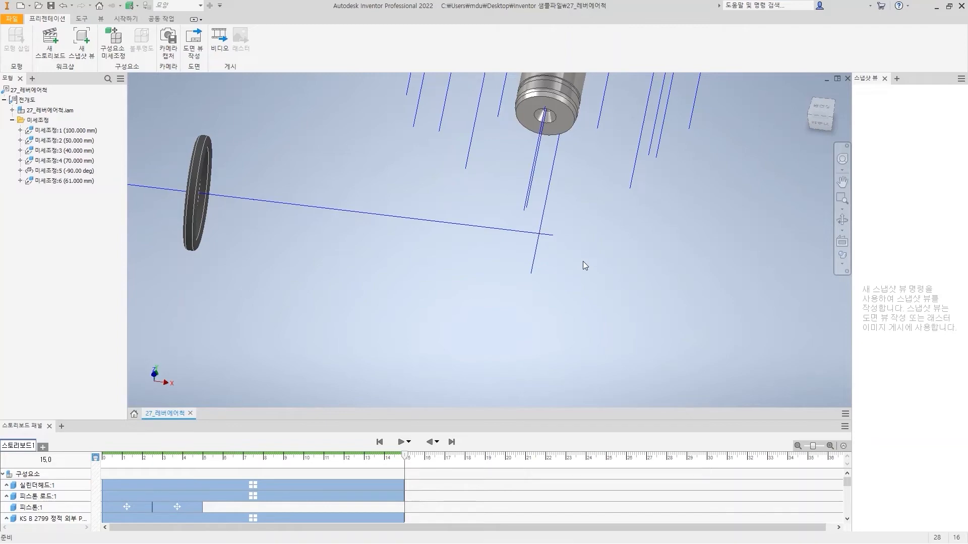
drag(553, 235, 575, 238)
click(803, 95)
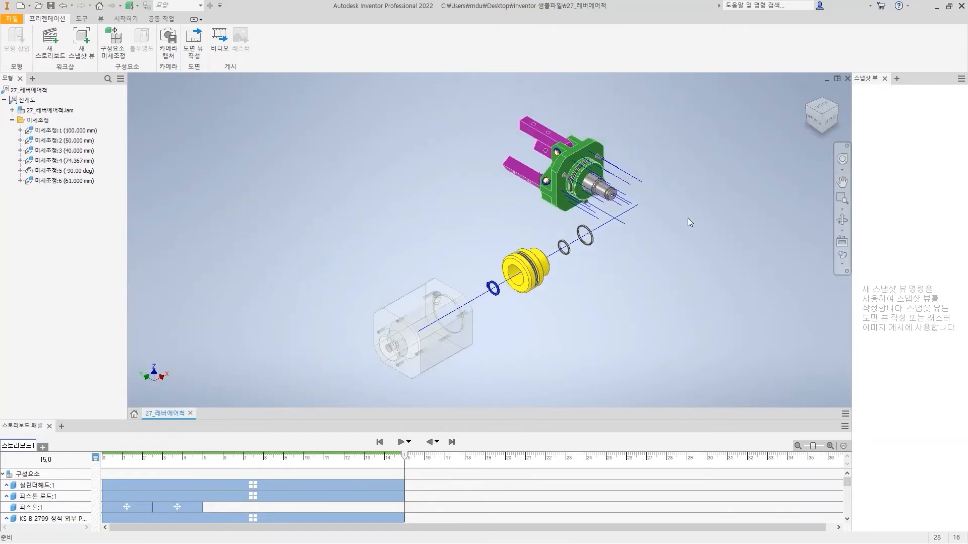
middle_drag(675, 219, 626, 249)
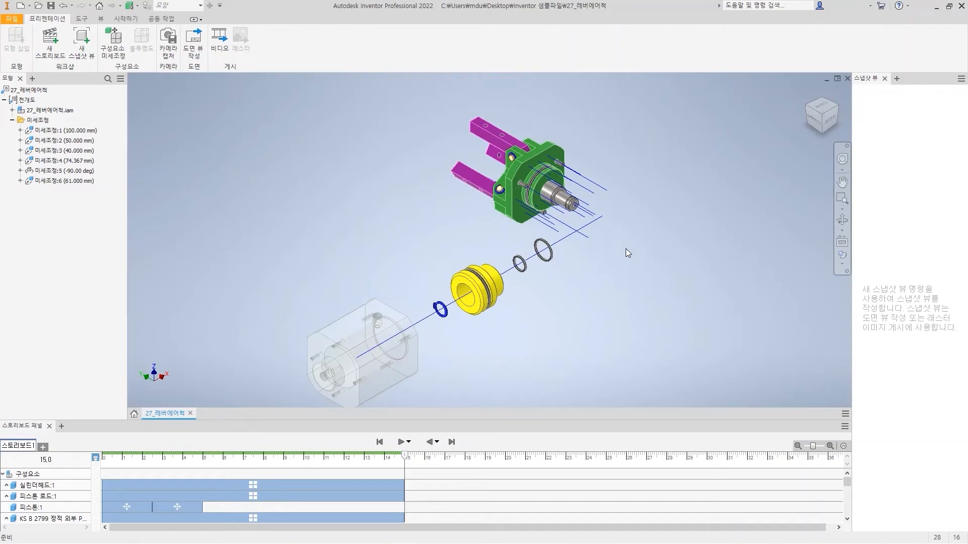
Delete the -90 degree rotation tweak of the cylinder head, piston rod and finger group.
click(43, 171)
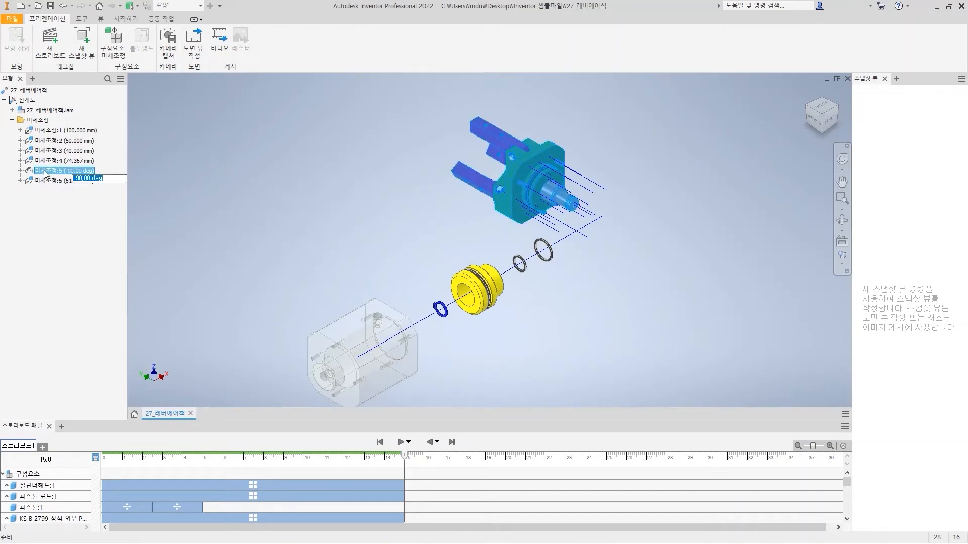
click(80, 237)
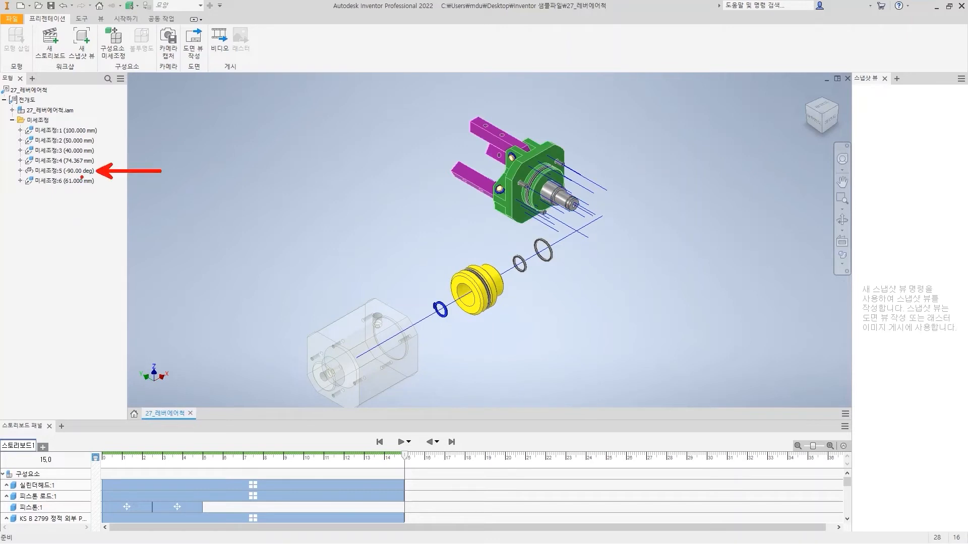
right_click(50, 172)
click(71, 199)
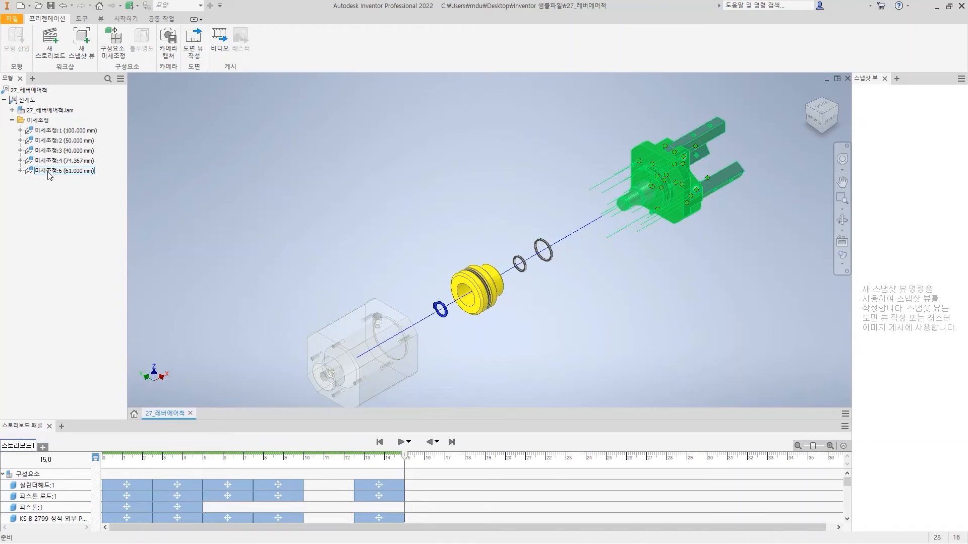
Remove the cylinder head and the piston rod from the 61 mm tweak.
click(20, 171)
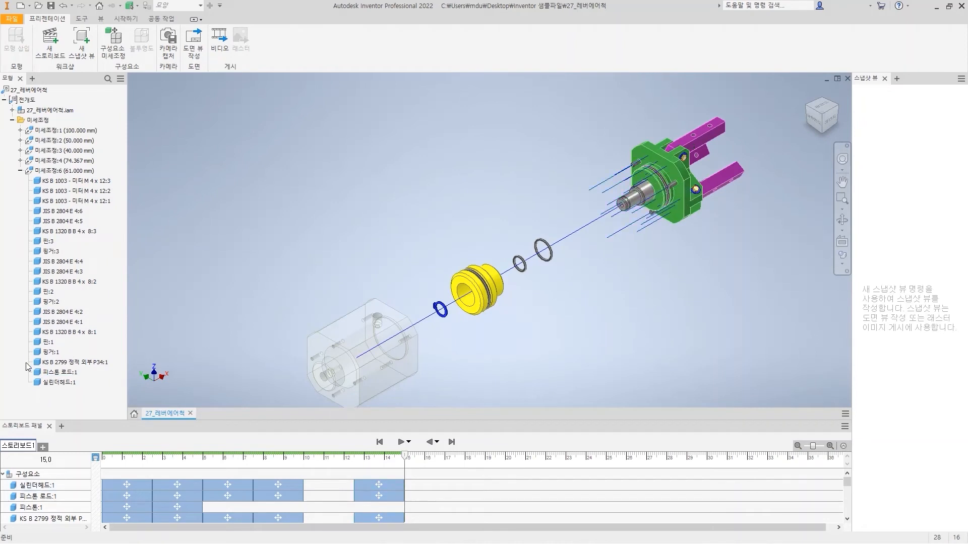
click(63, 384)
ctrl+click(65, 373)
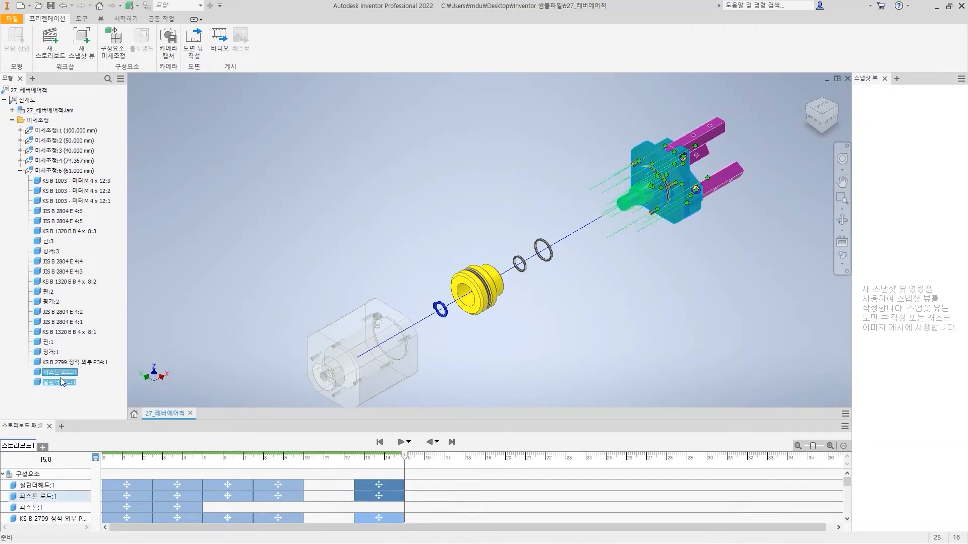
right_click(65, 374)
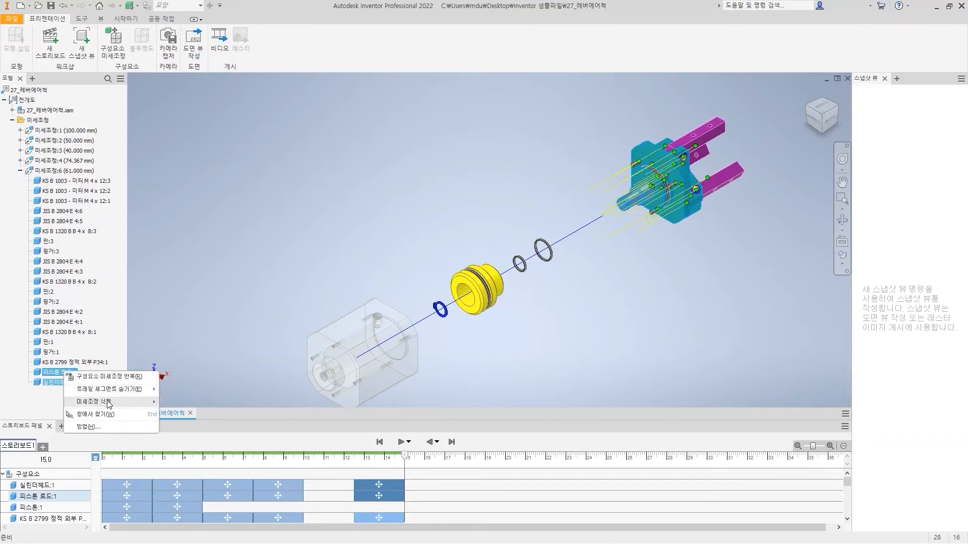
mouse_move(108, 403)
click(196, 401)
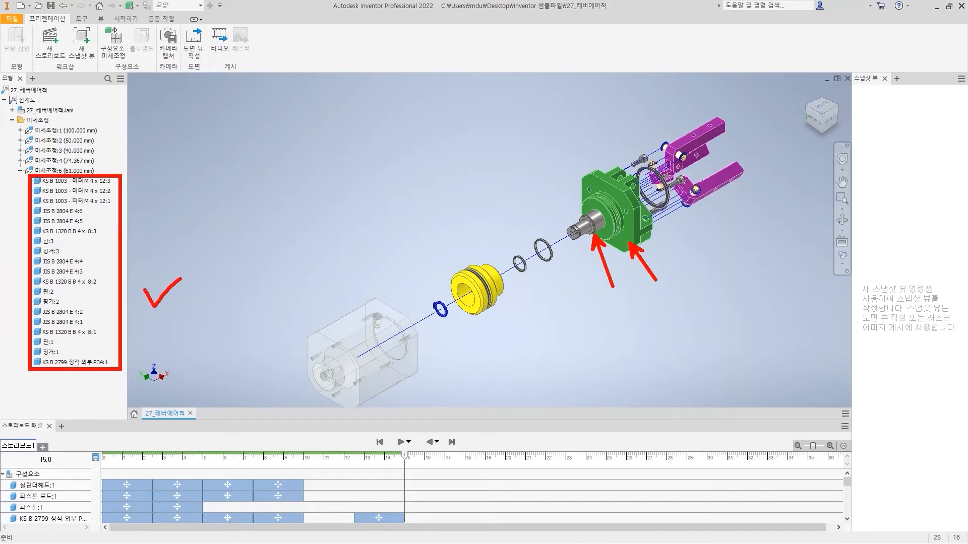
Delete the last storyboard action of the KS B 2799 정적 외부 P34:1 ring, which belongs to the 61 mm tweak.
click(374, 517)
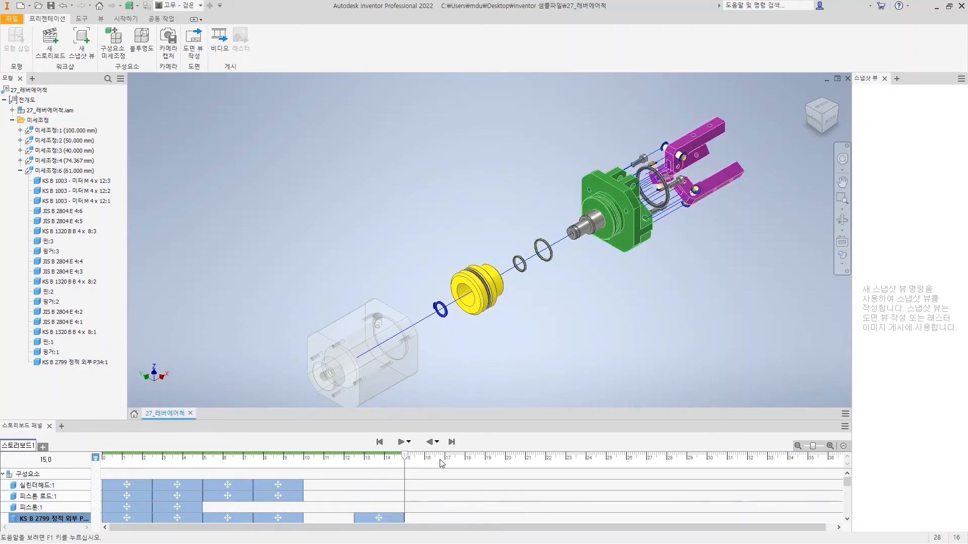
click(379, 518)
key(Delete)
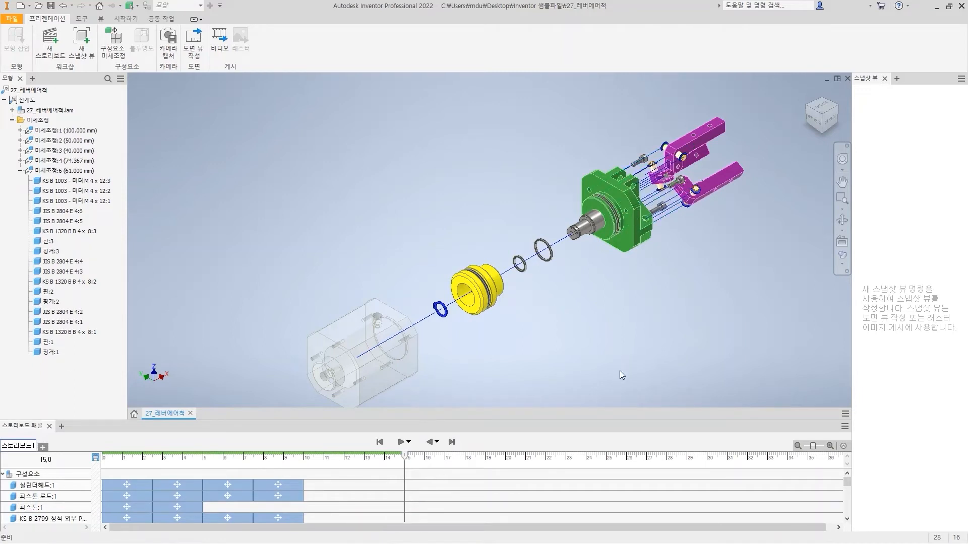
Remove all fingers, pins and JIS B 2804 E 4 retaining rings from the 61 mm tweak, keeping only the three M 4 x 12 screws.
click(62, 211)
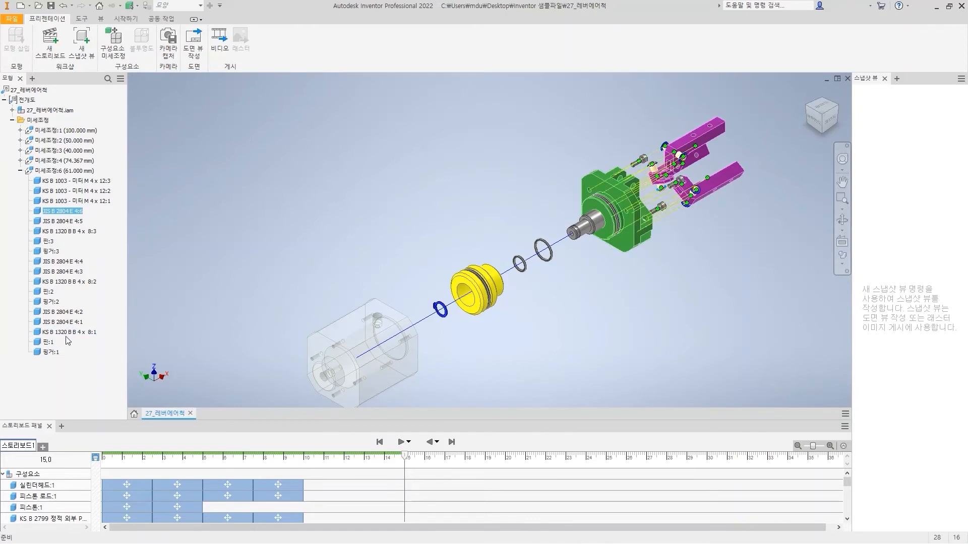
shift+click(57, 352)
right_click(57, 352)
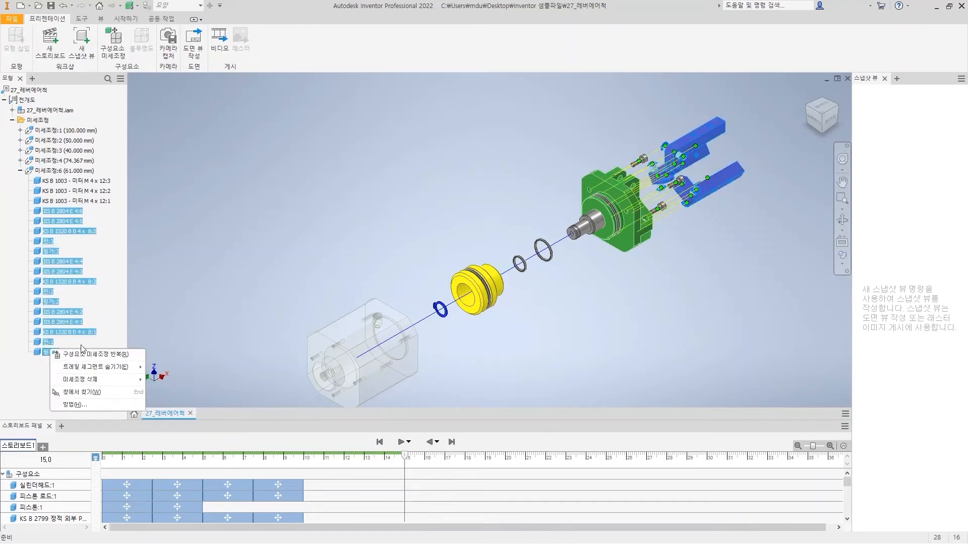
mouse_move(92, 380)
click(176, 381)
Set the distance of the three M 4 x 12 screws' tweak to 100 mm.
double_click(62, 172)
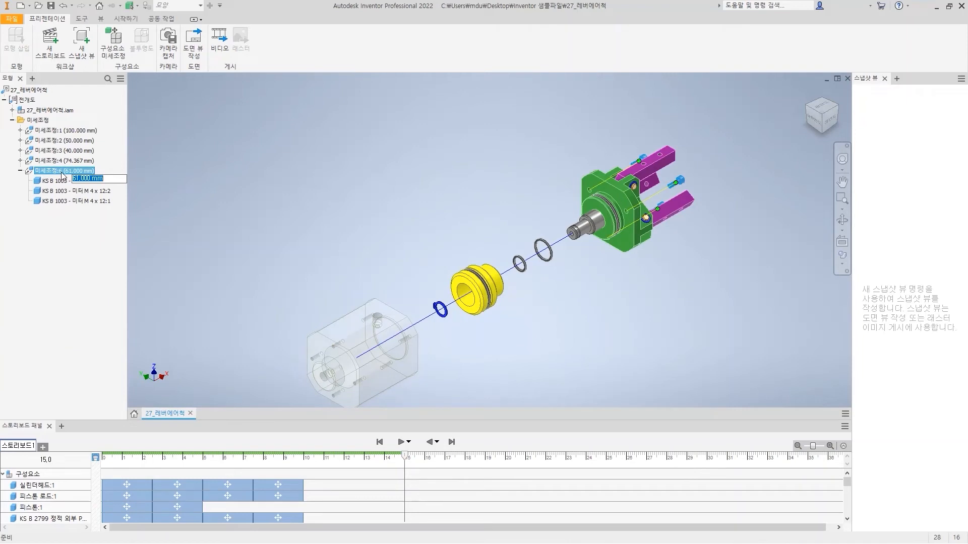
text(100)
key(Return)
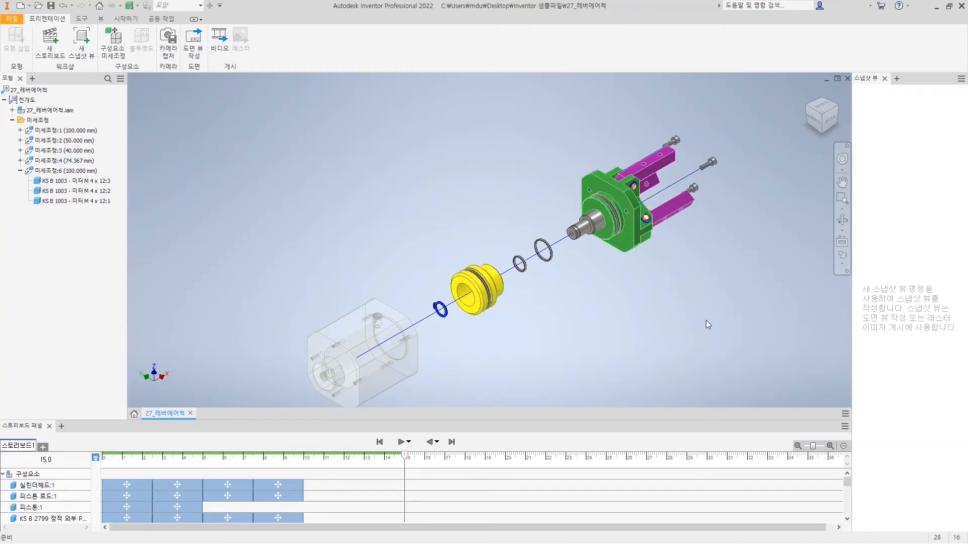
Increase the distance of the three M 4 x 12 screws' tweak to 150 mm.
click(680, 188)
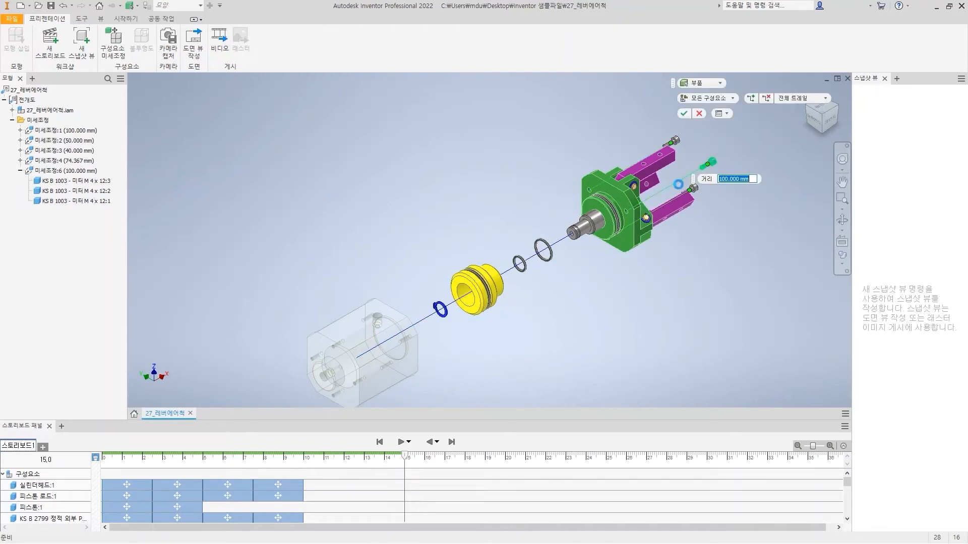
text(150)
key(Return)
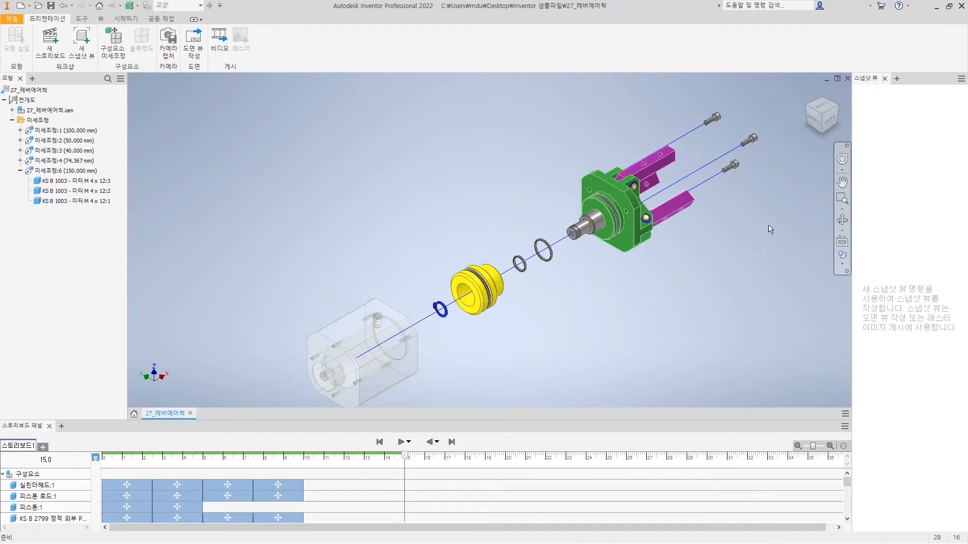
Move the upper finger with its pins and retaining rings 50 mm straight up from the cylinder head with a new tweak.
scroll(770, 229, down, 2)
scroll(607, 216, down, 1)
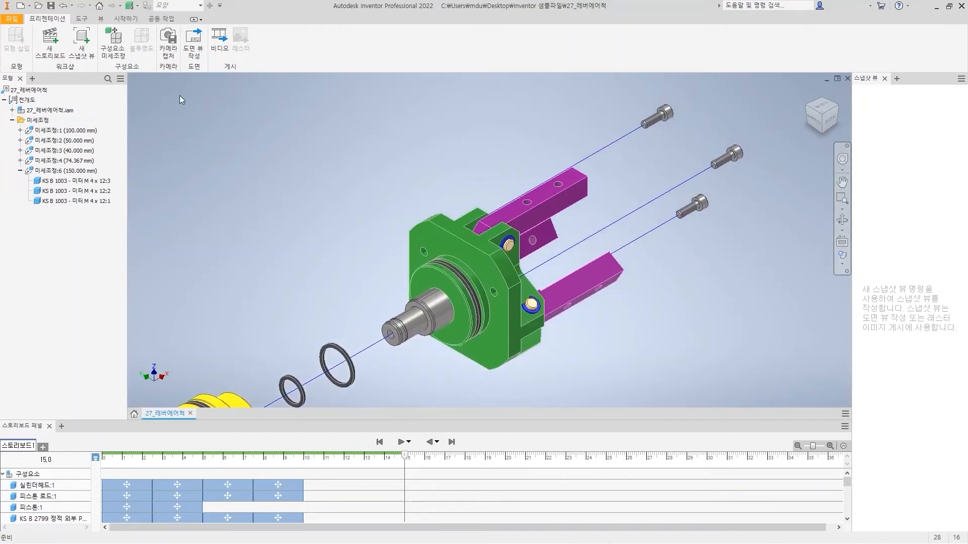
click(106, 40)
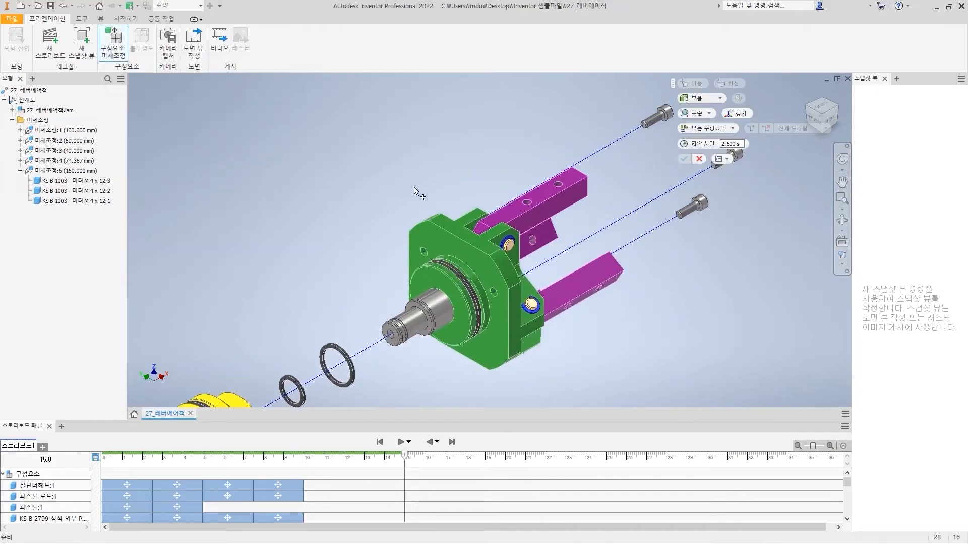
click(543, 202)
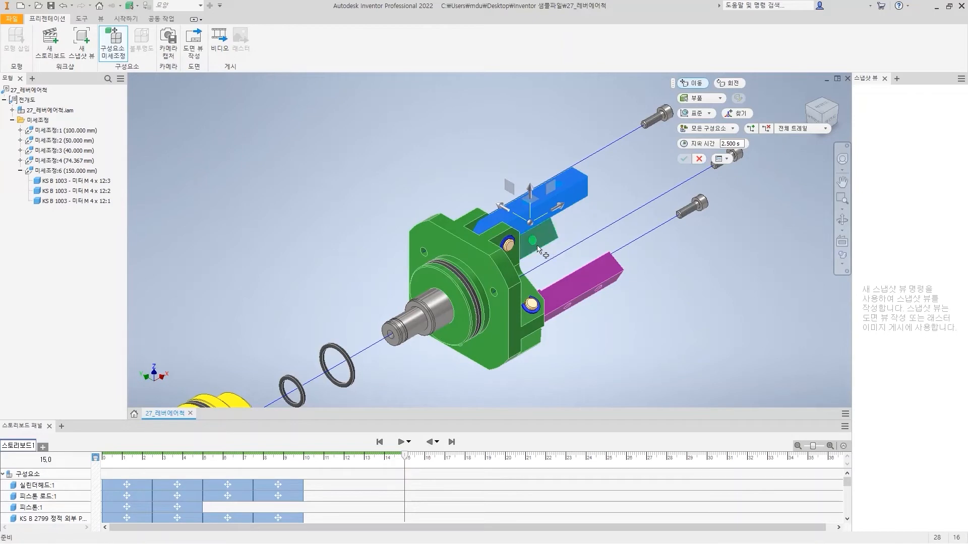
scroll(521, 239, down, 4)
ctrl+click(484, 256)
scroll(425, 262, up, 4)
shift+middle_drag(426, 268, 562, 248)
scroll(562, 248, down, 3)
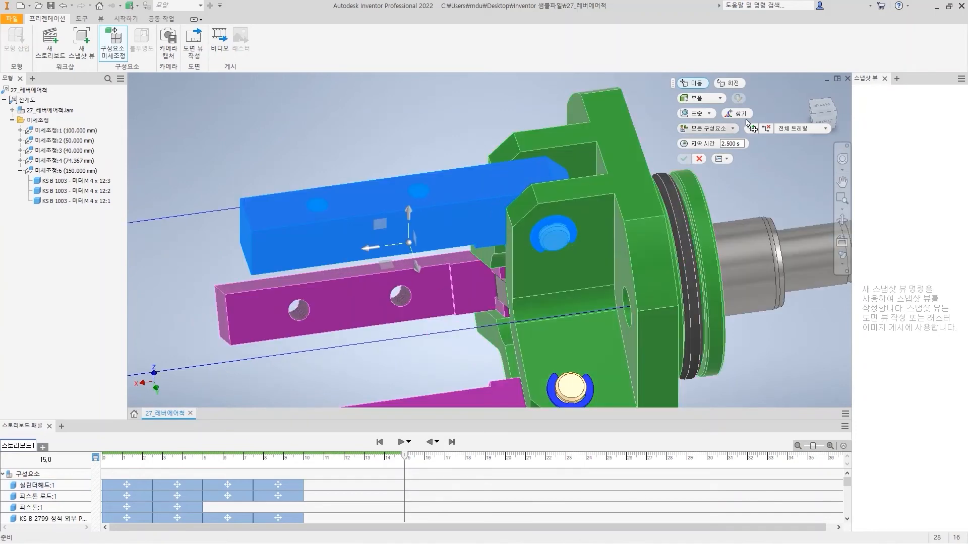
click(808, 92)
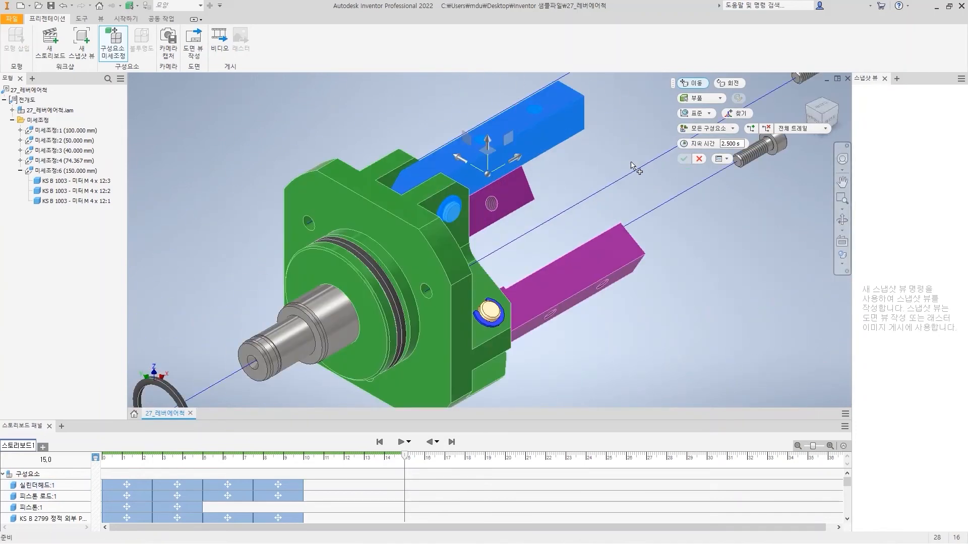
scroll(615, 182, up, 3)
middle_drag(593, 209, 578, 264)
drag(524, 200, 517, 134)
key(Return)
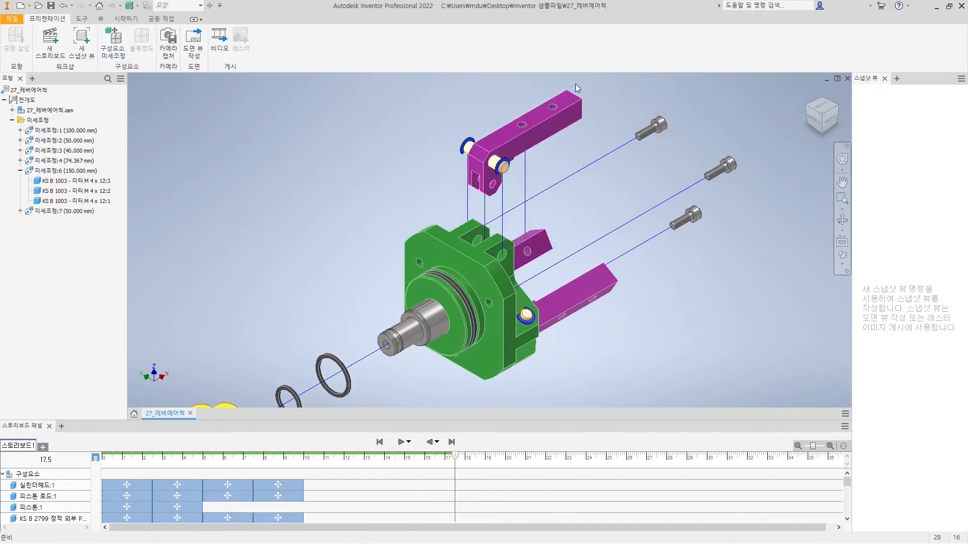
Hide the trail segments of the raised finger group, leaving only the central one below the finger's pivot.
middle_drag(561, 207, 553, 261)
shift+middle_drag(553, 261, 537, 263)
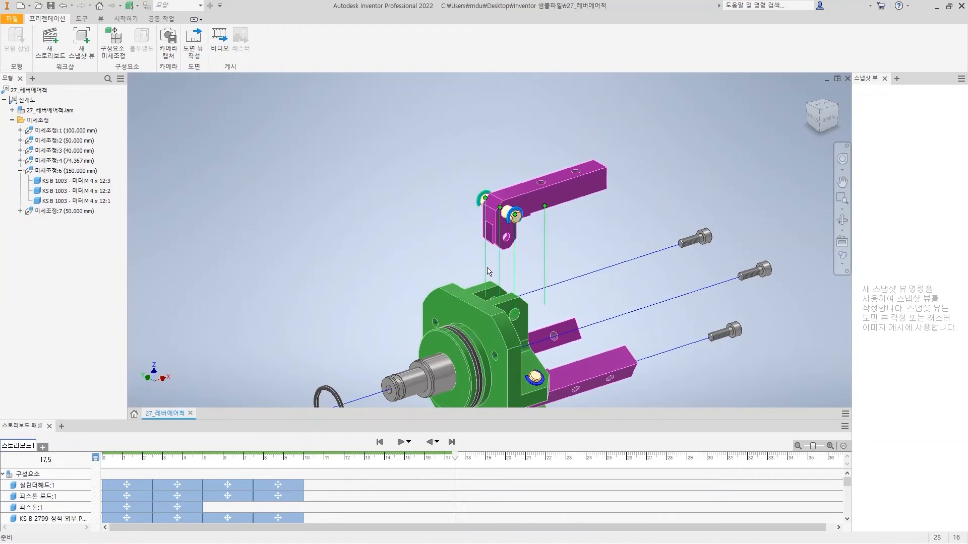
click(545, 262)
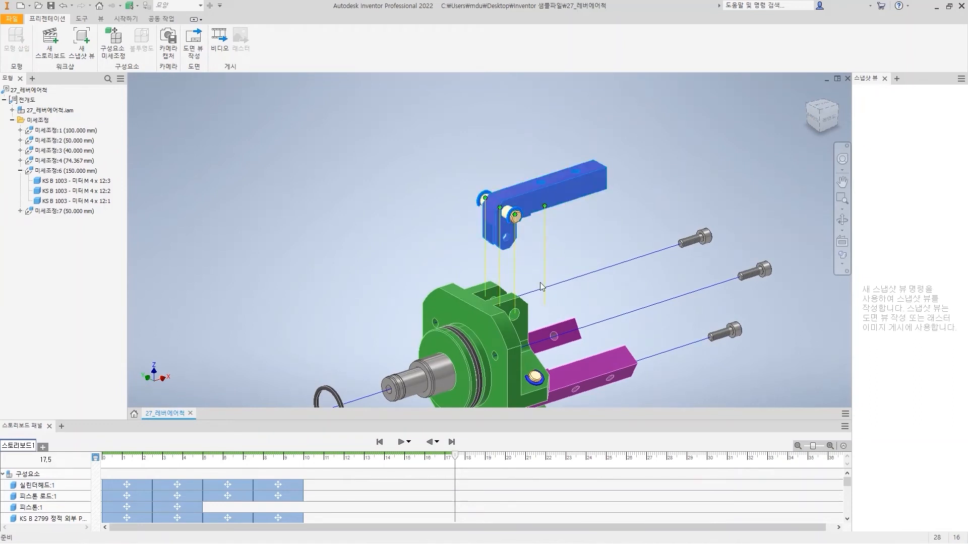
right_click(548, 271)
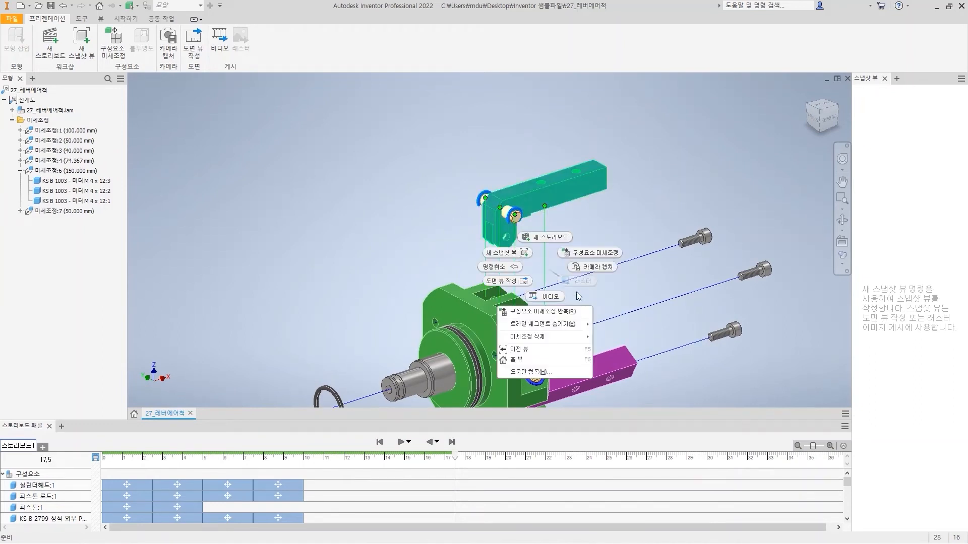
mouse_move(567, 328)
click(609, 325)
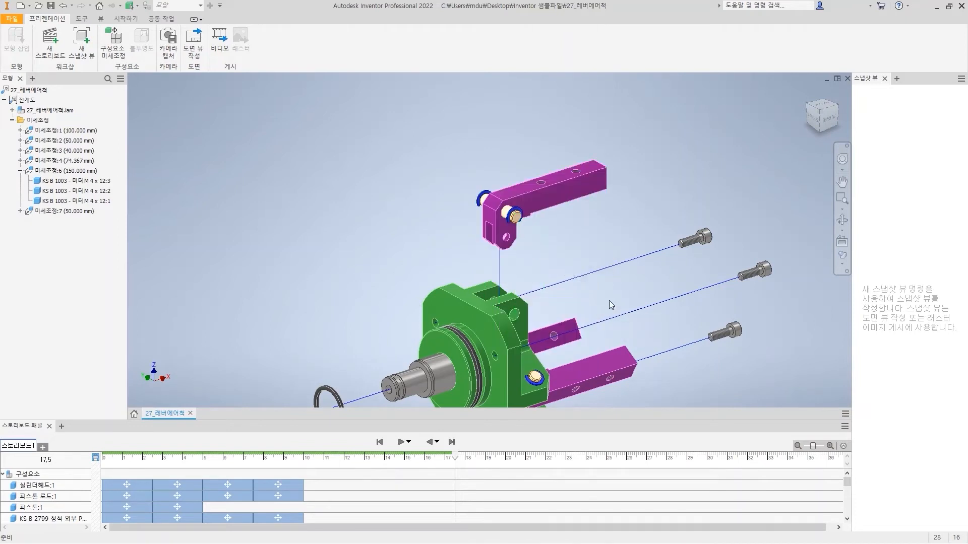
Move the raised finger's two retaining rings 30 mm upward with a new tweak, and restore the home view.
key(t)
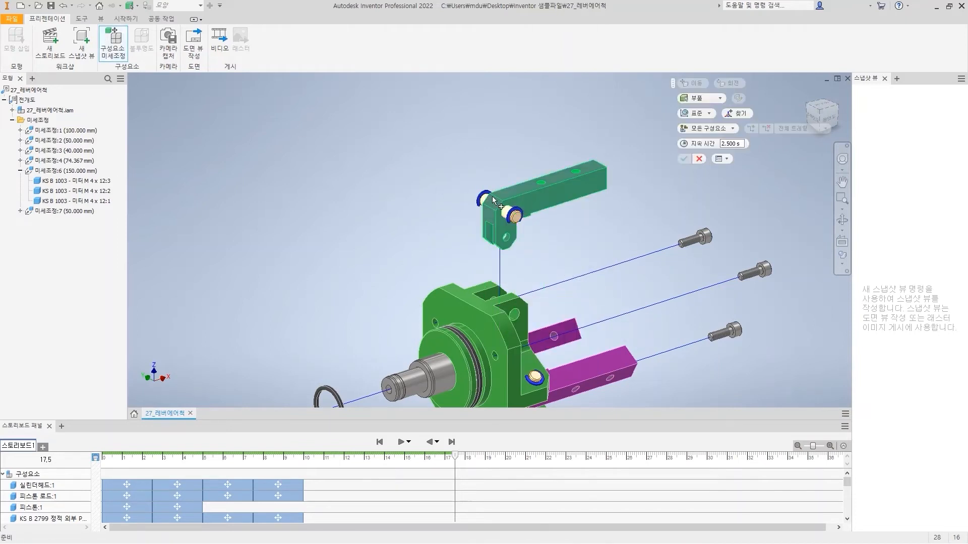
click(519, 212)
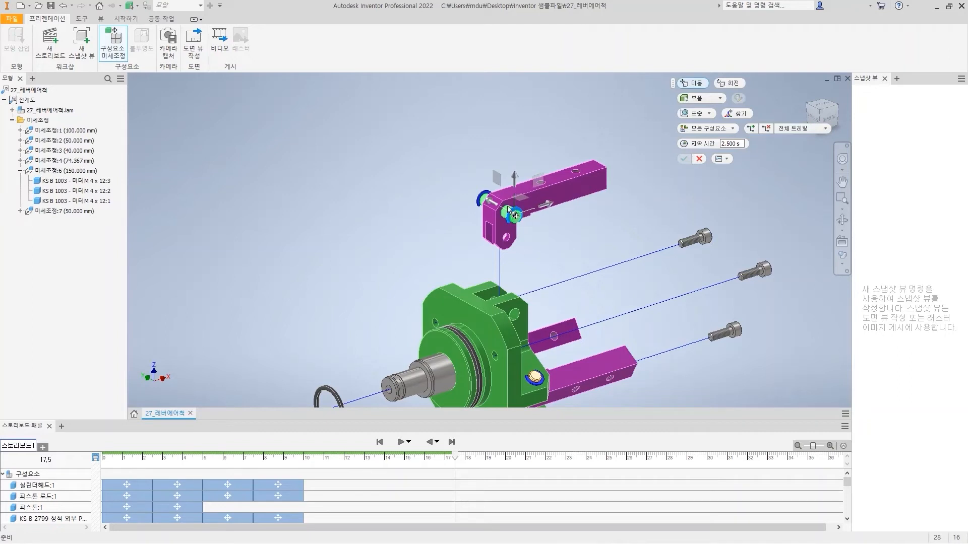
ctrl+click(487, 198)
drag(514, 178, 514, 114)
text(30)
key(Return)
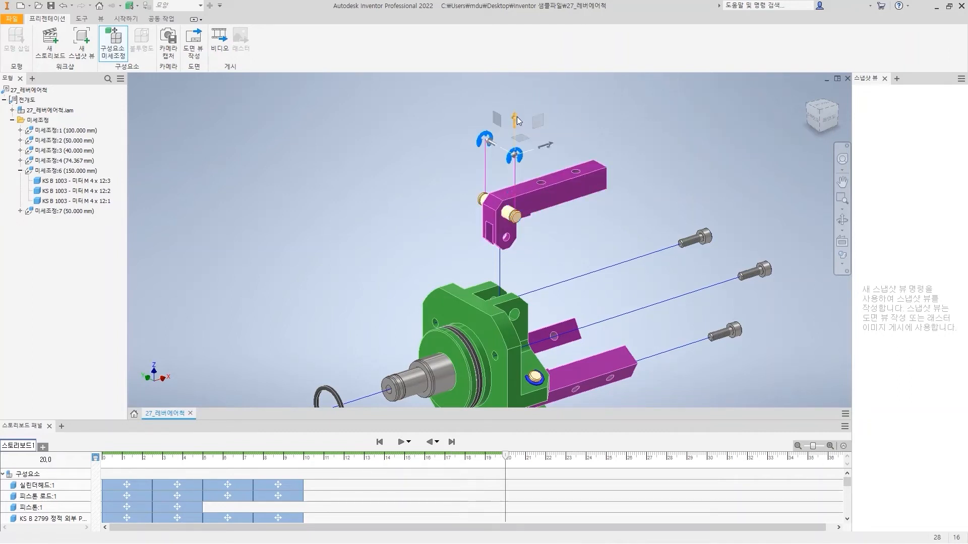
click(809, 90)
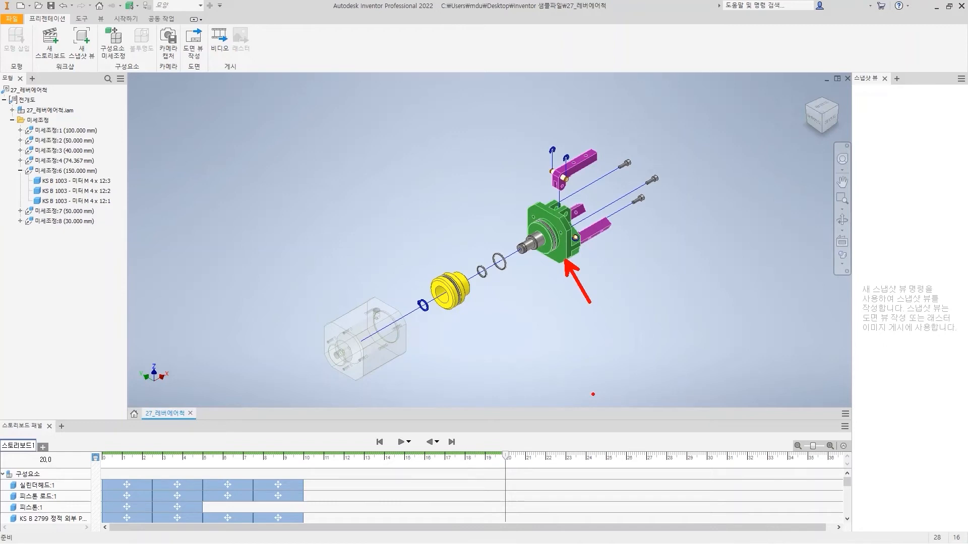
Expand the assembly's components in the presentation and check the cylinder head's options for a transparency setting.
click(12, 110)
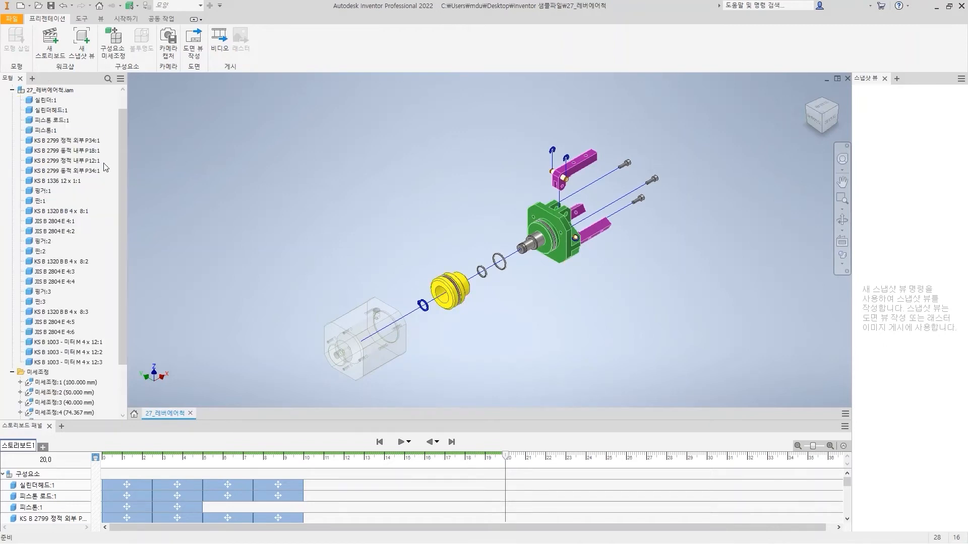
right_click(59, 115)
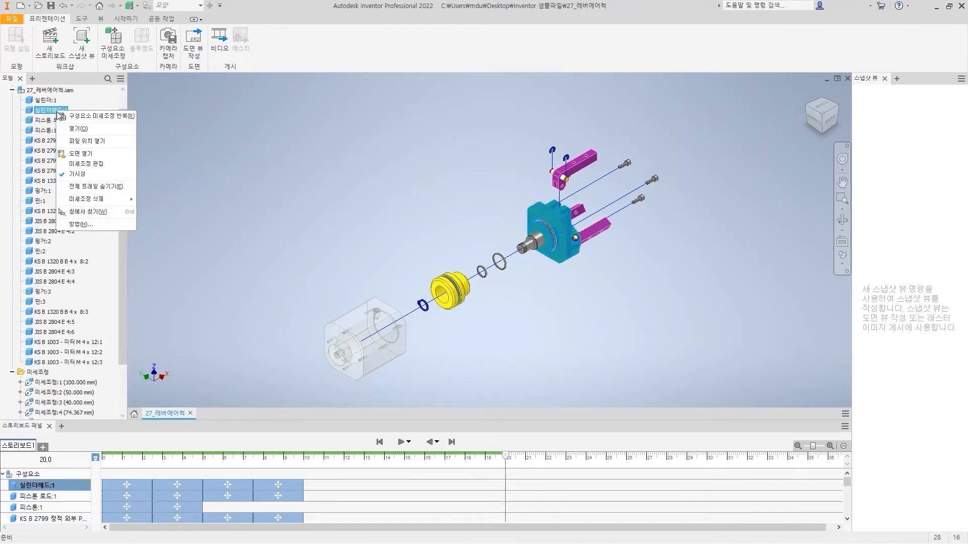
shift+drag(6, 97, 95, 97)
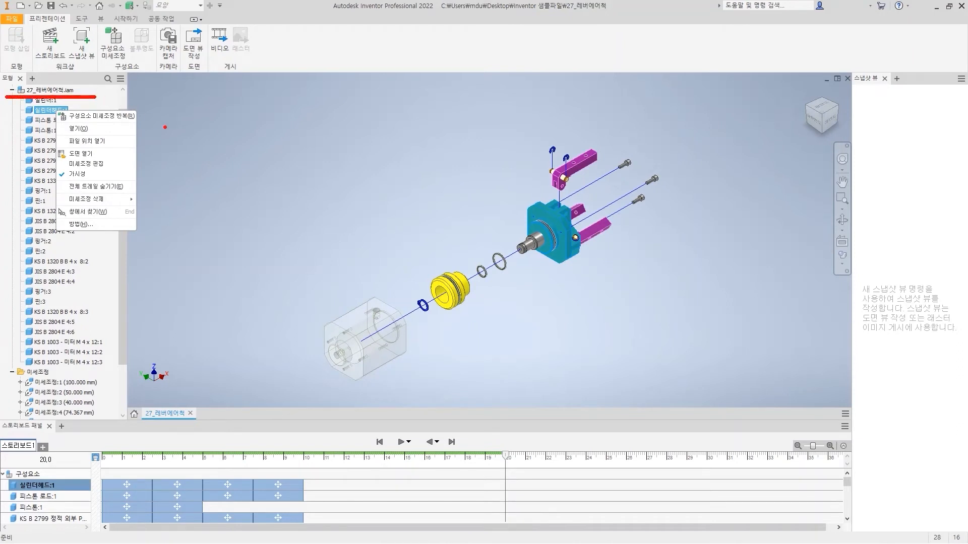
mouse_move(141, 152)
mouse_down()
mouse_move(153, 217)
mouse_move(146, 233)
mouse_up()
shift+drag(164, 181, 194, 188)
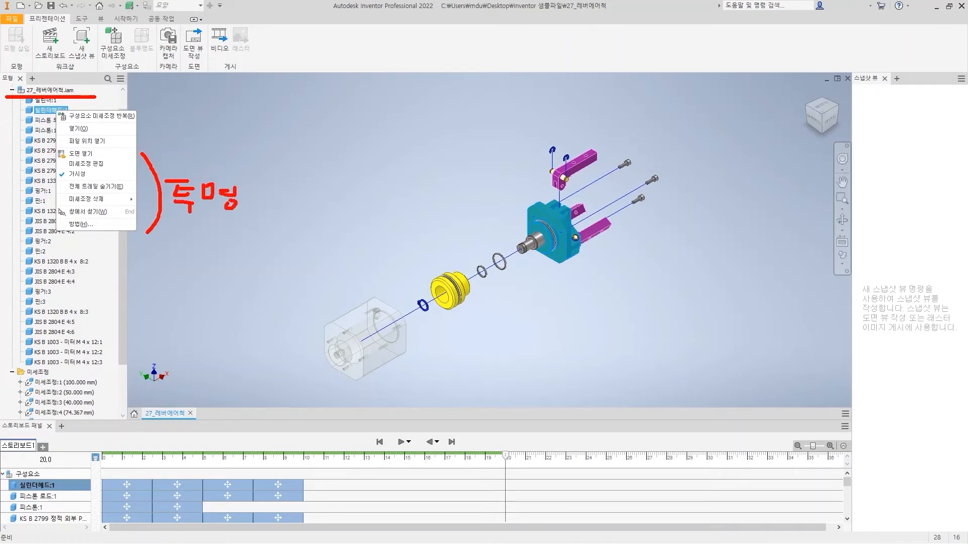
drag(262, 194, 279, 208)
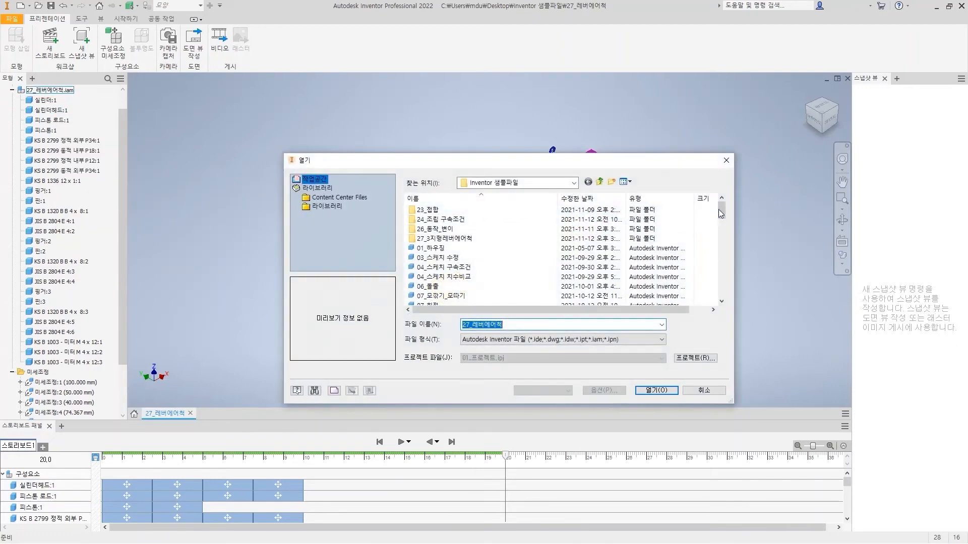
Open the 27_레버에어척 assembly file and make its cylinder head transparent.
drag(720, 210, 721, 292)
click(449, 296)
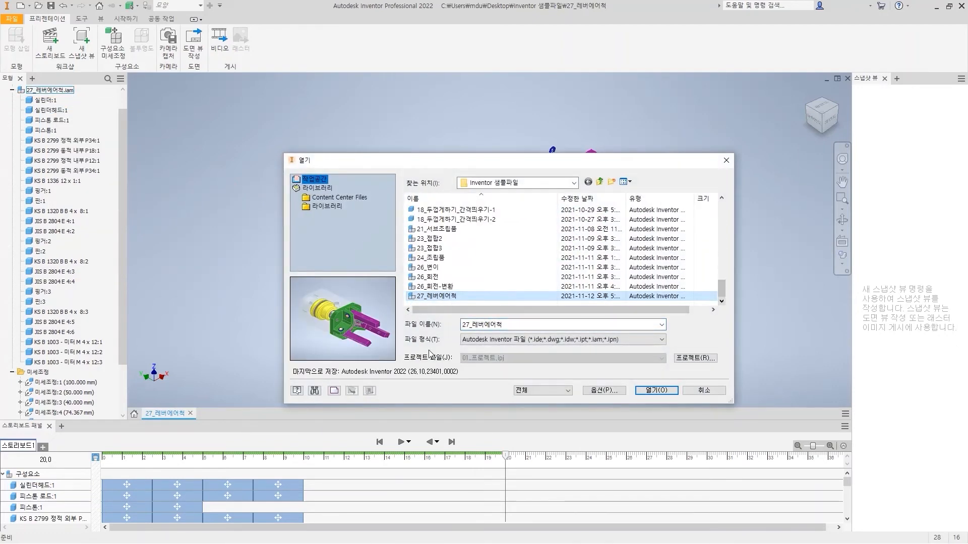
click(657, 391)
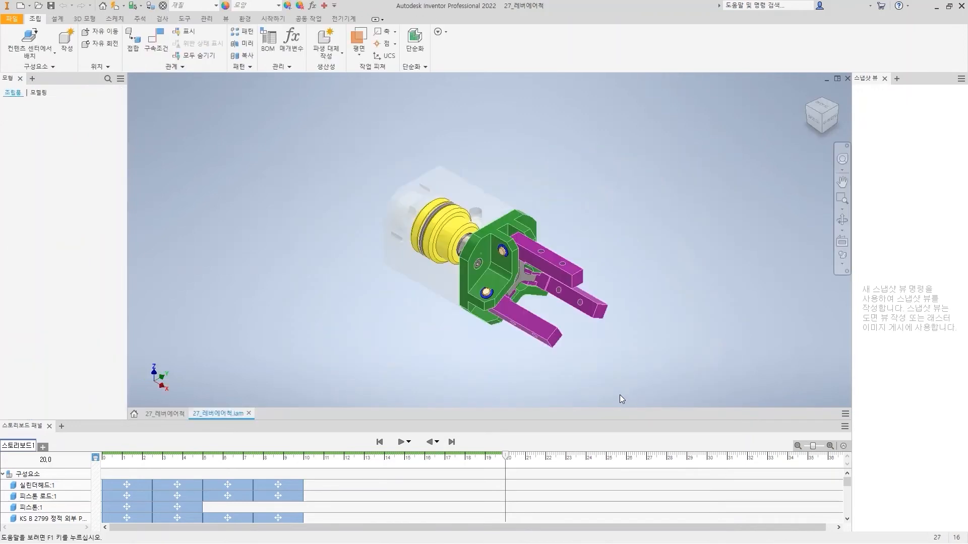
click(56, 218)
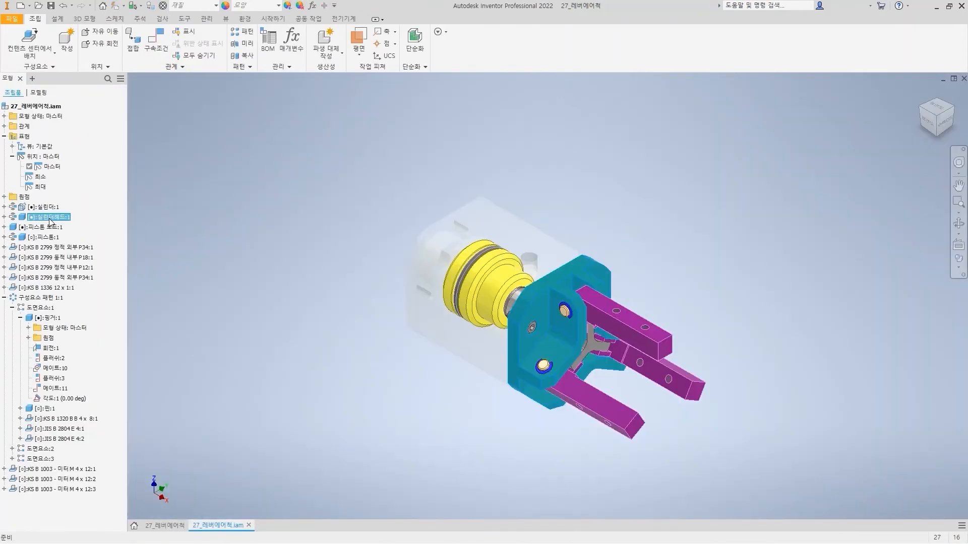
right_click(50, 220)
click(76, 434)
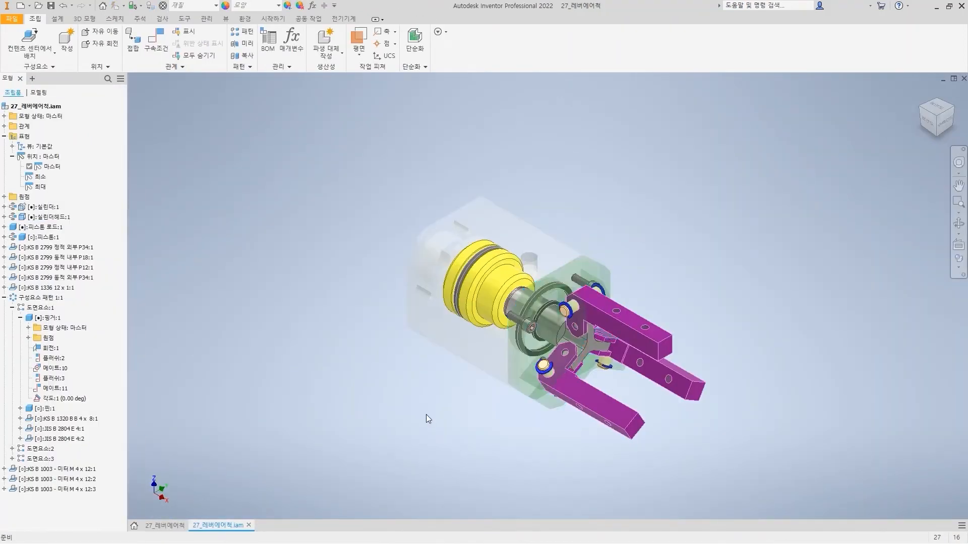
Return to the presentation and confirm the exploded view's representation with the associative 기본값 design view.
click(165, 525)
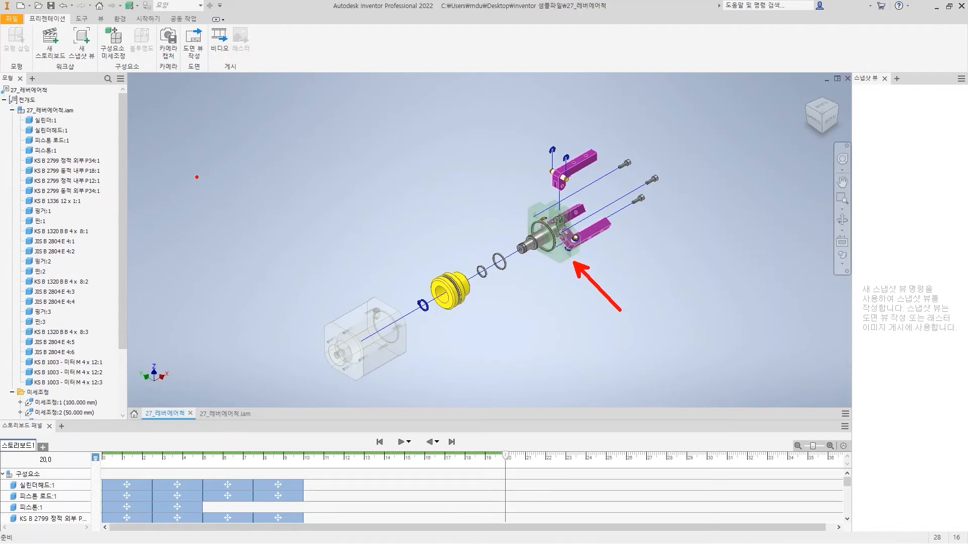
right_click(21, 100)
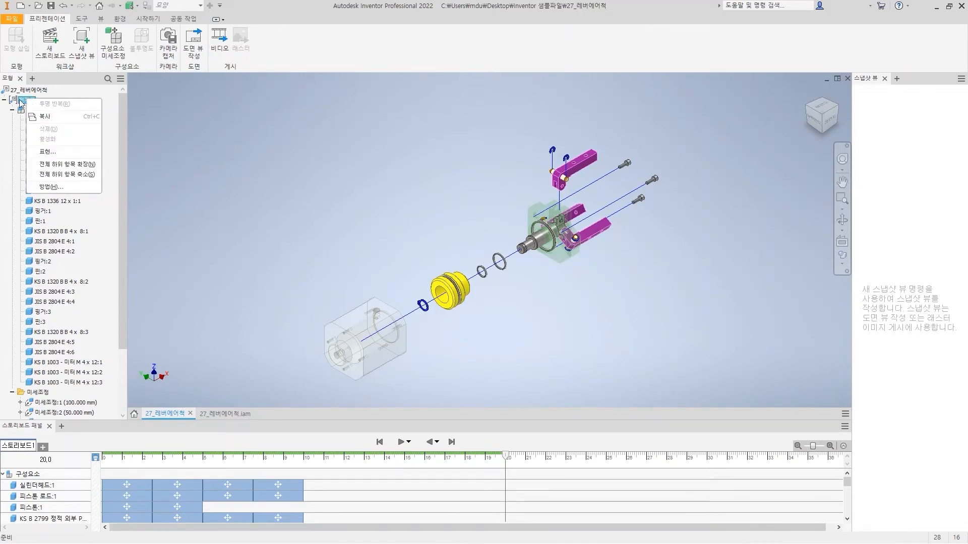
click(48, 152)
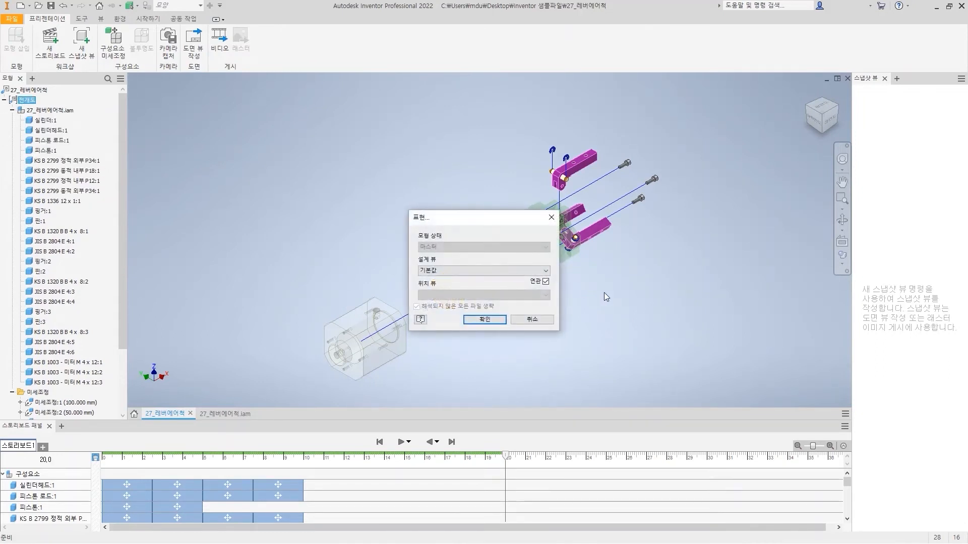
drag(533, 287, 575, 274)
key(Escape)
click(484, 320)
ctrl+shift+drag(568, 260, 609, 305)
mouse_move(629, 274)
mouse_down()
mouse_move(607, 289)
mouse_move(628, 299)
mouse_up()
key(Escape)
Switch to the 27_레버에어척 assembly and turn off the cylinder head's transparency.
click(231, 413)
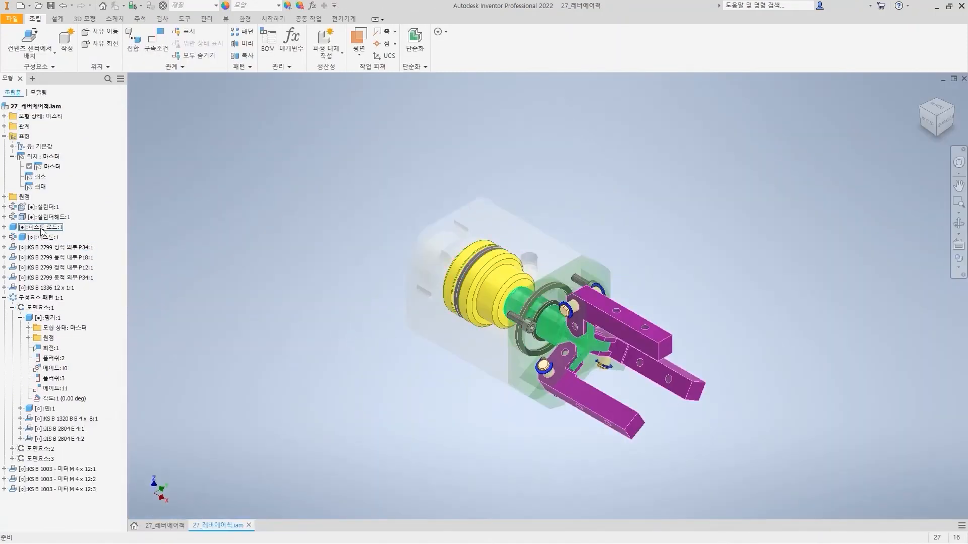
right_click(50, 217)
click(75, 444)
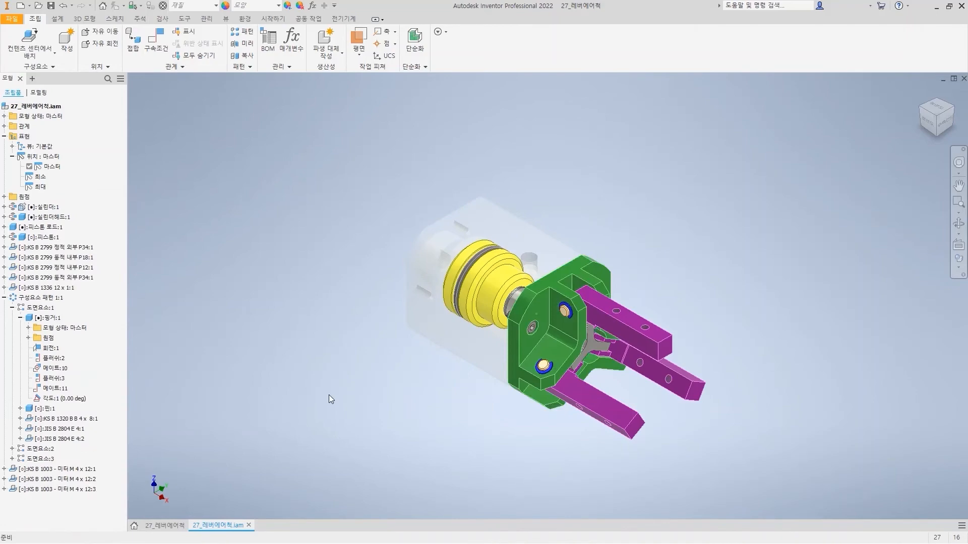
Go back to the presentation and reapply the associative 기본값 design view to the exploded view.
click(167, 526)
key(ctrl+2)
mouse_move(573, 264)
ctrl+shift+mouse_down()
mouse_move(604, 304)
mouse_move(637, 302)
ctrl+shift+mouse_up()
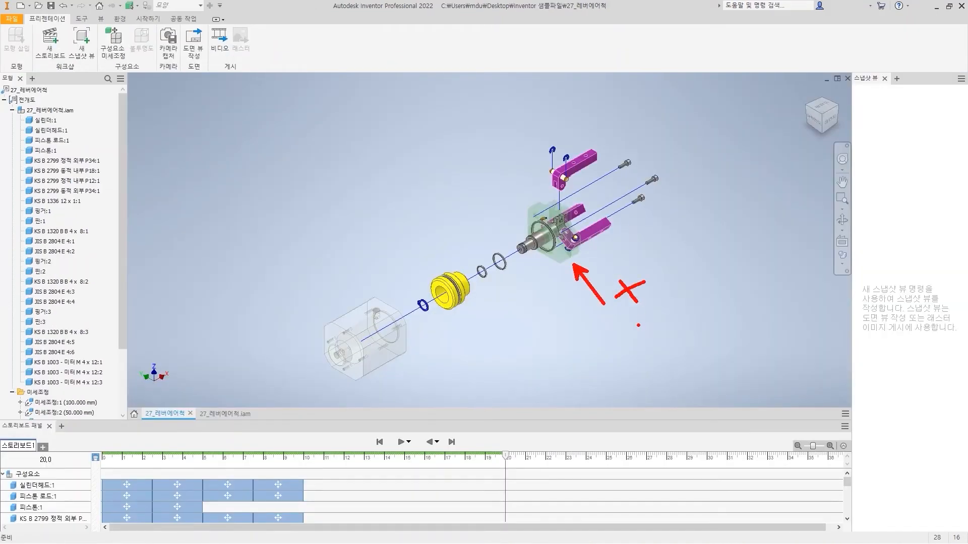
key(Escape)
right_click(31, 103)
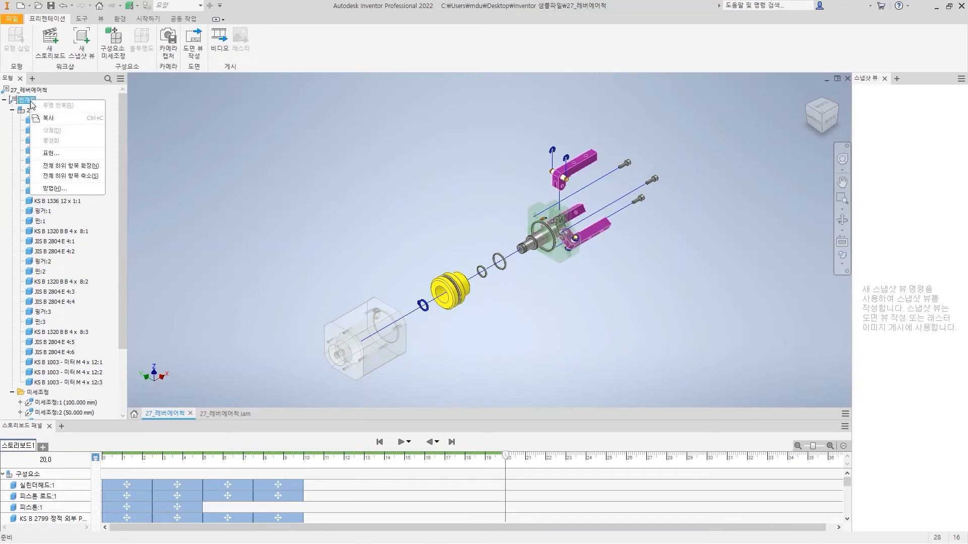
click(43, 162)
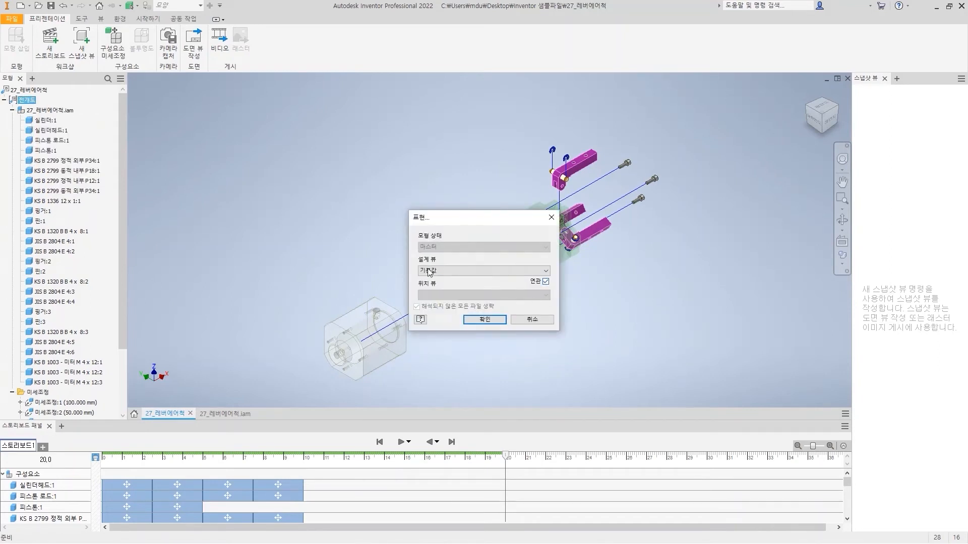
click(482, 319)
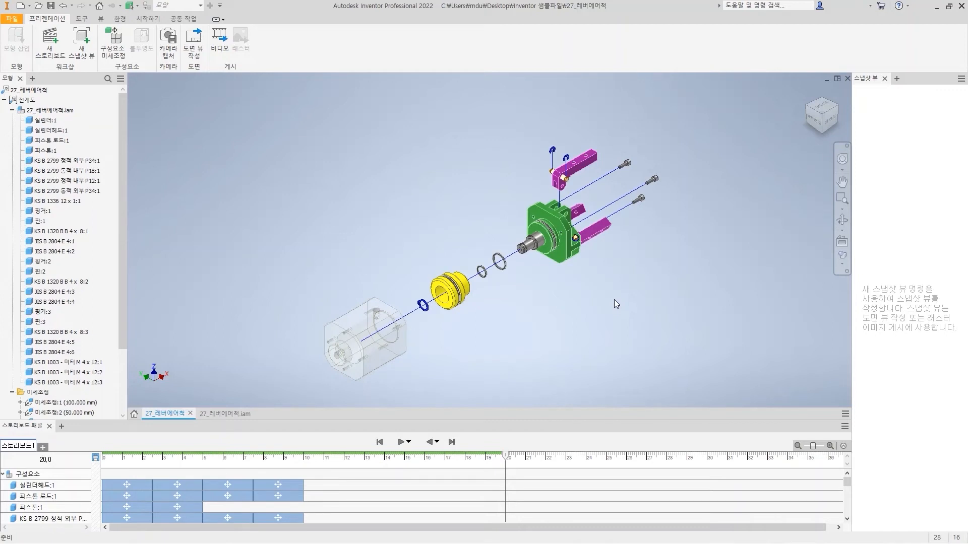
right_click(22, 100)
click(50, 153)
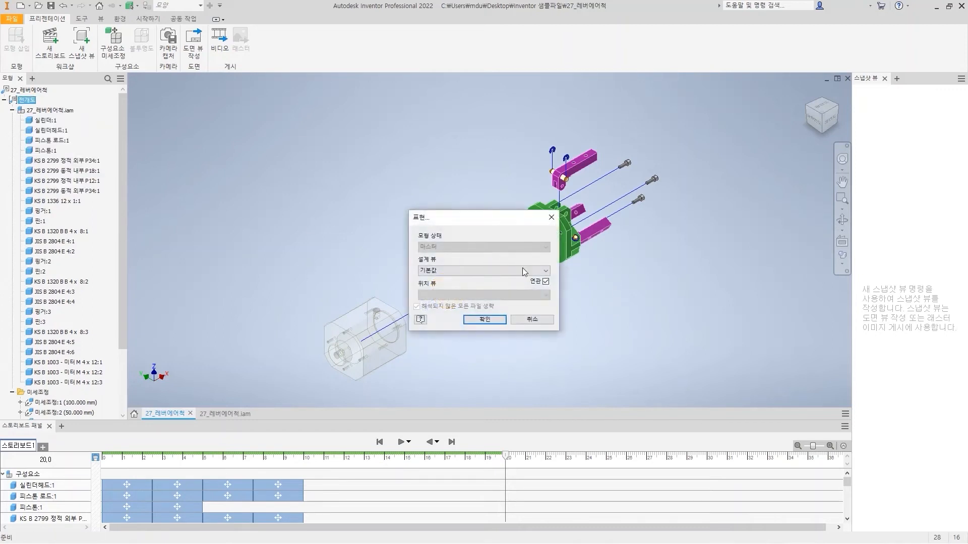
click(484, 319)
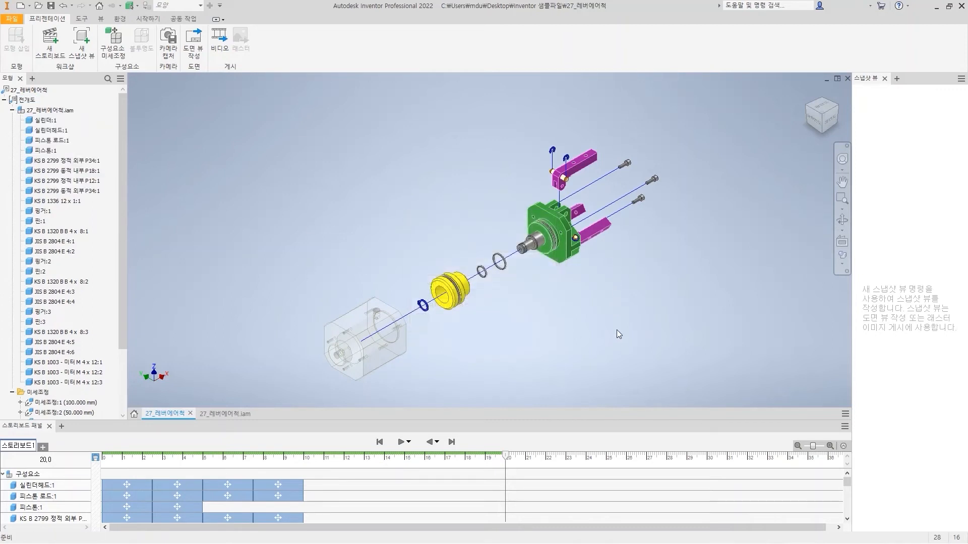
Assign the see-through 선명 - 녹색 1 appearance to the cylinder head in the presentation.
click(567, 267)
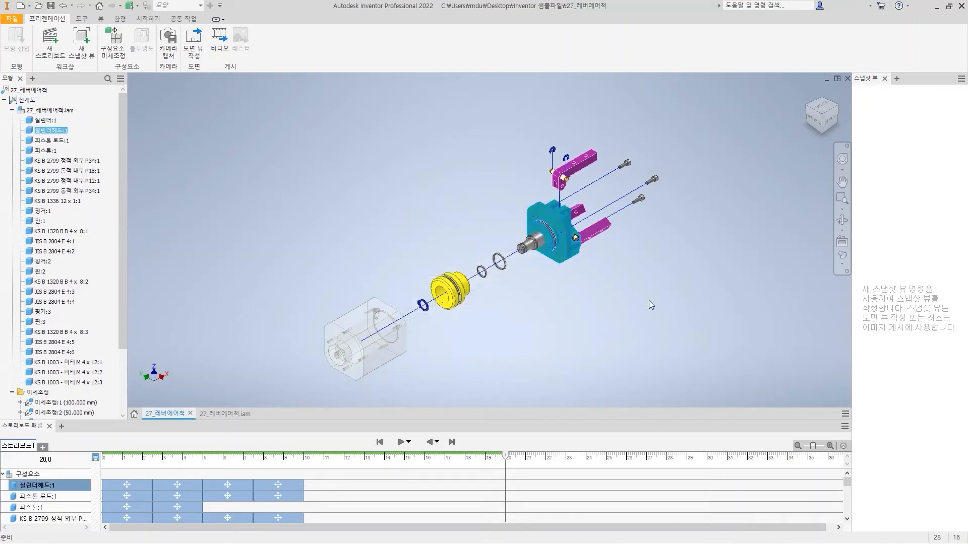
click(196, 7)
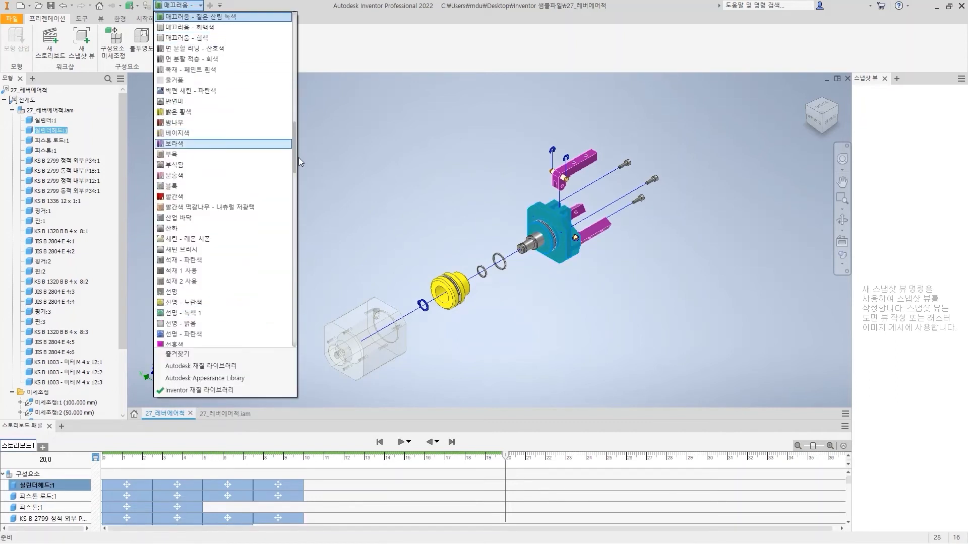
drag(295, 155, 298, 189)
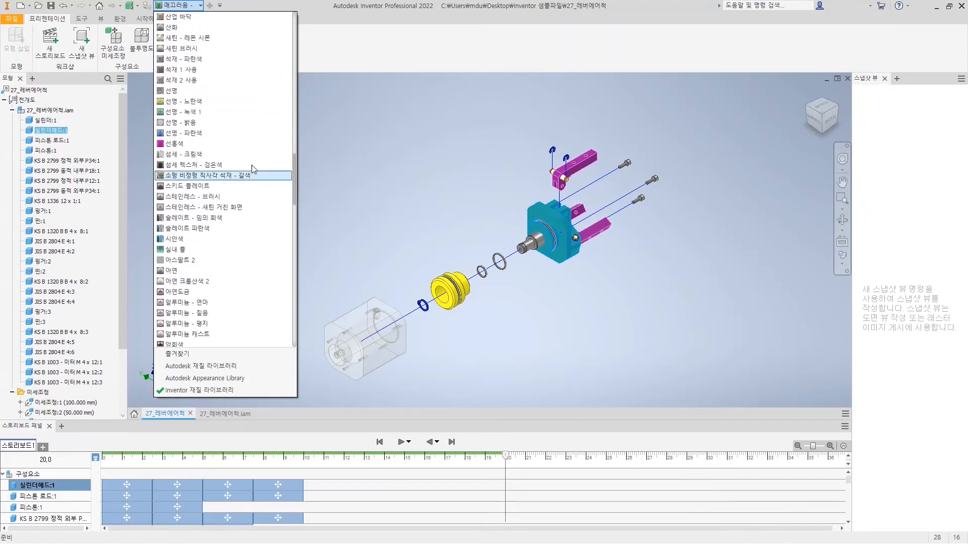
click(203, 114)
click(610, 311)
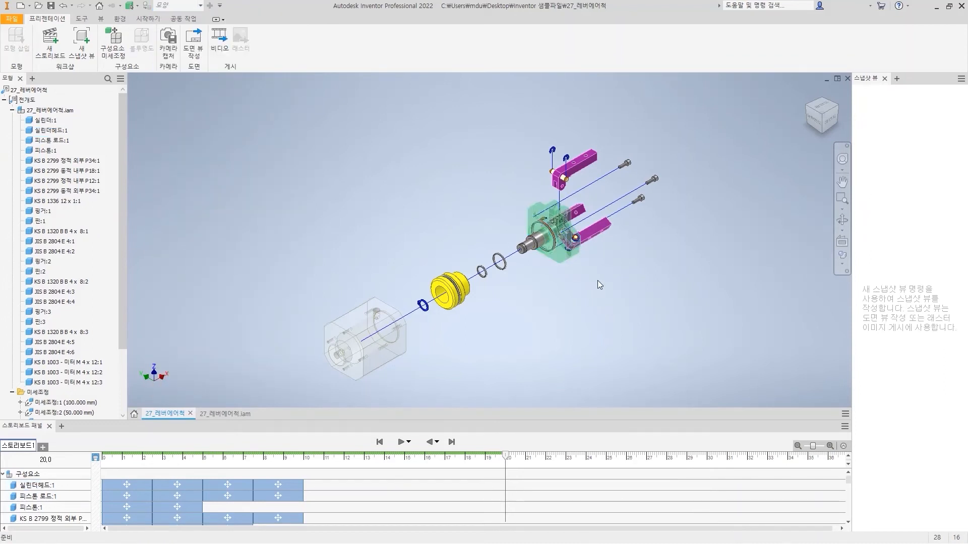
Set the distance of the three M 4 x 12 screws' tweak to 120 mm, and restore the home view.
scroll(582, 276, down, 4)
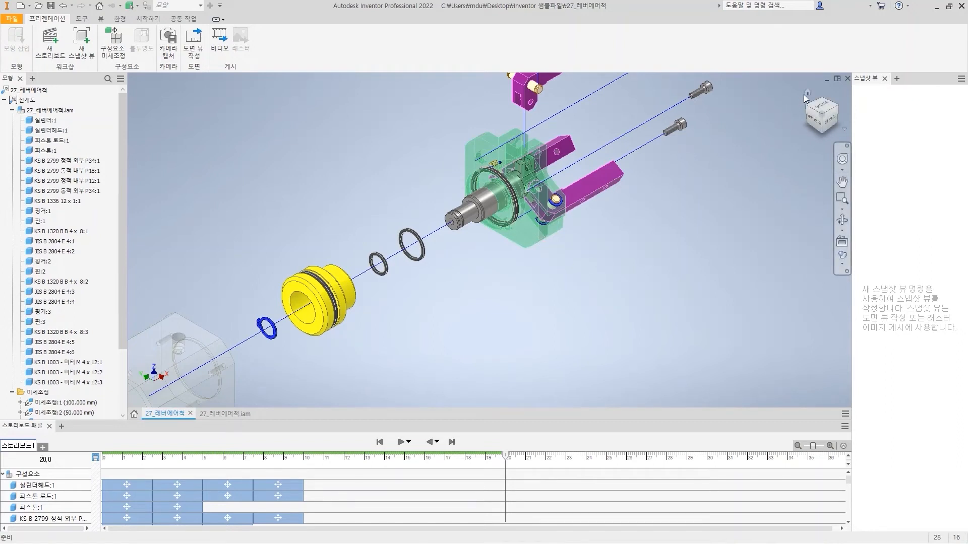
click(807, 92)
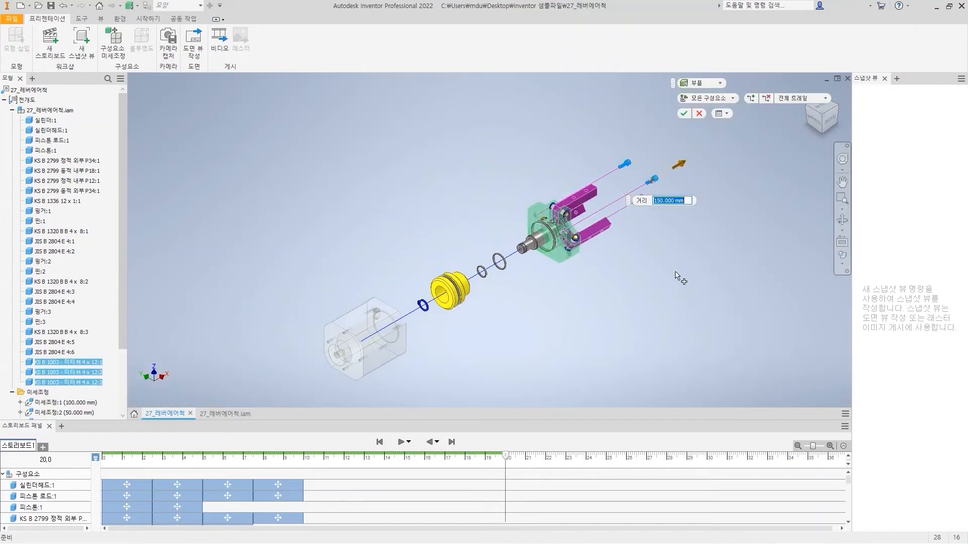
key(Return)
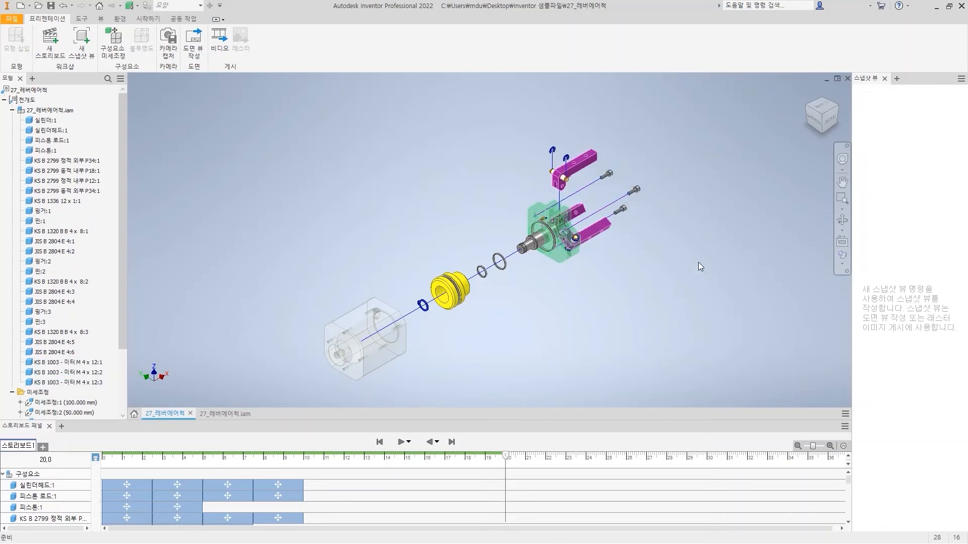
click(807, 93)
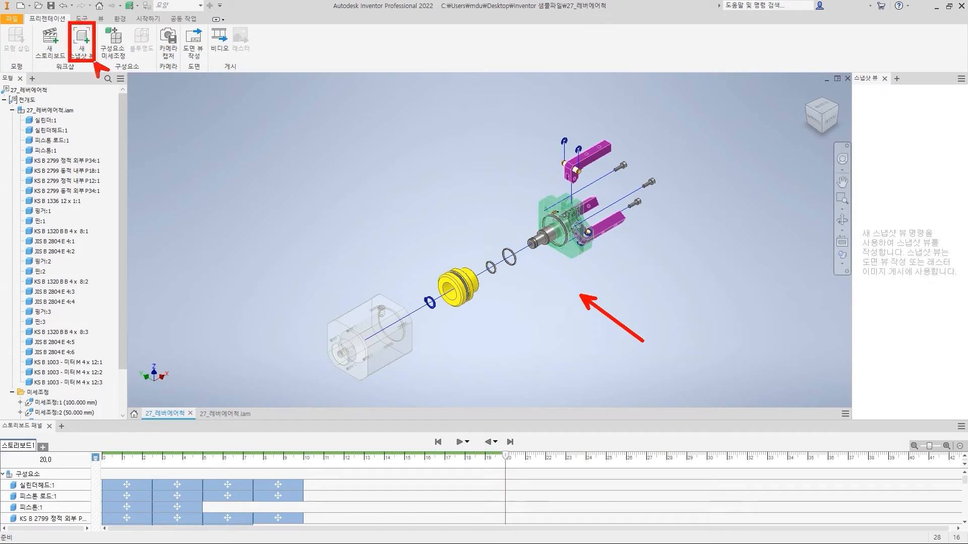
Create a new snapshot view of the exploded assembly and rename it 분해1.
click(86, 44)
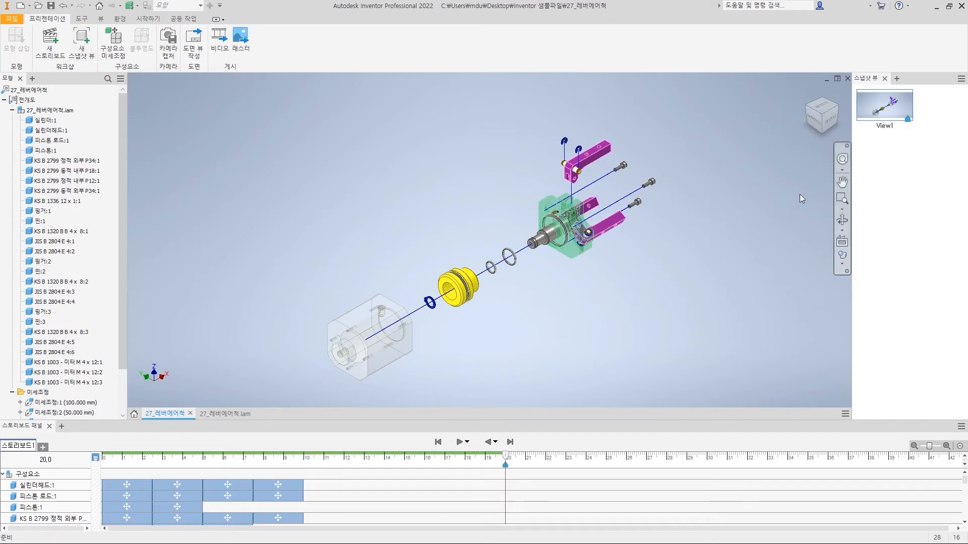
right_click(875, 109)
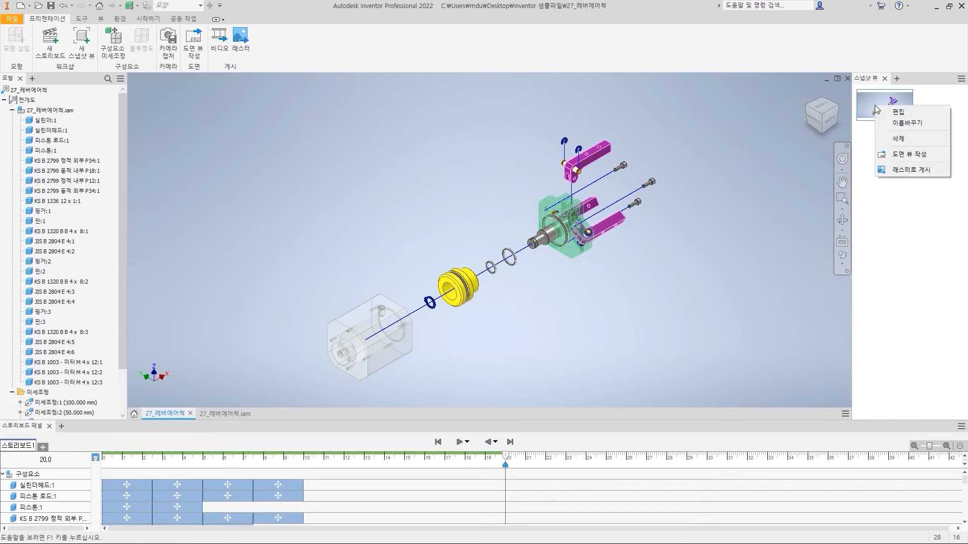
click(896, 124)
text(분해1)
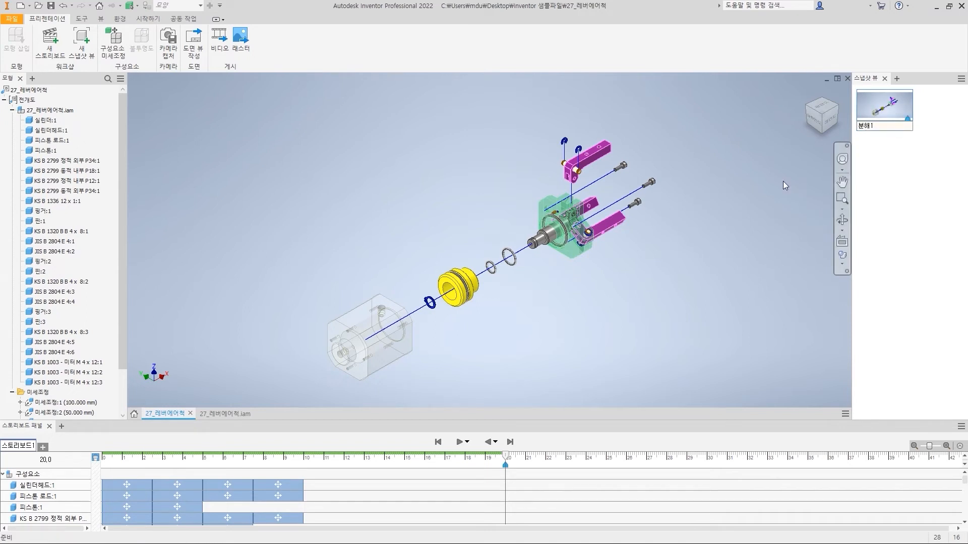
key(Return)
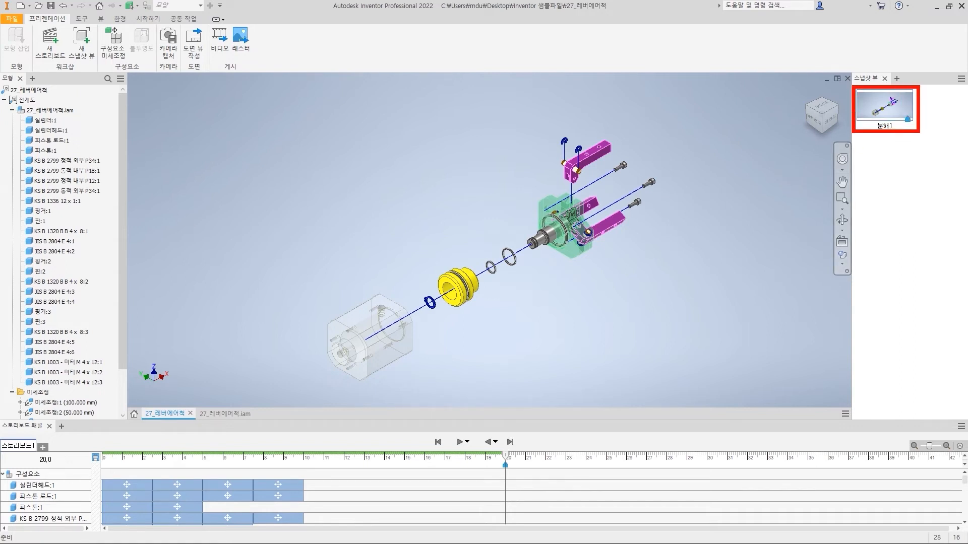
Edit the 분해1 snapshot view, break its timeline link, and set the M 4 x 12 screws' tweak to 150 mm before finishing the edit.
right_click(865, 98)
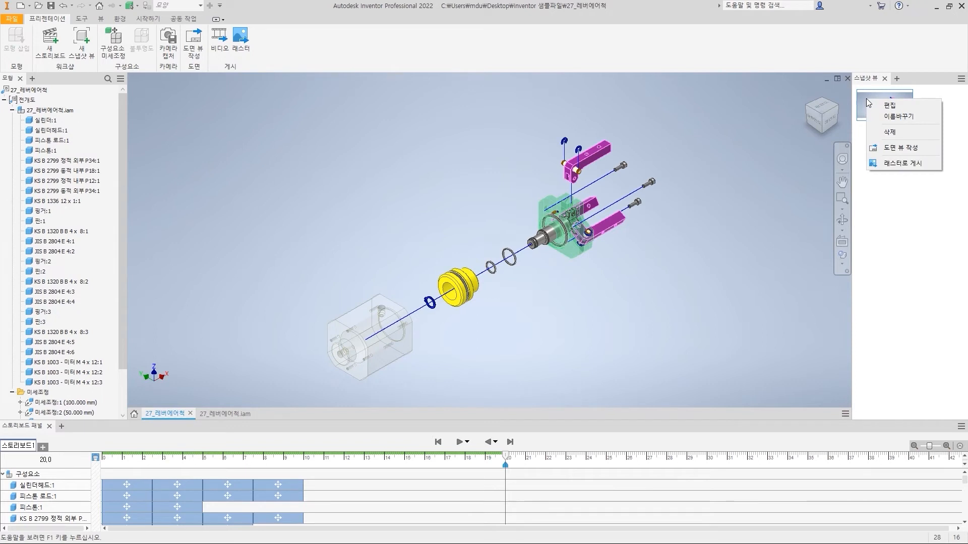
click(889, 106)
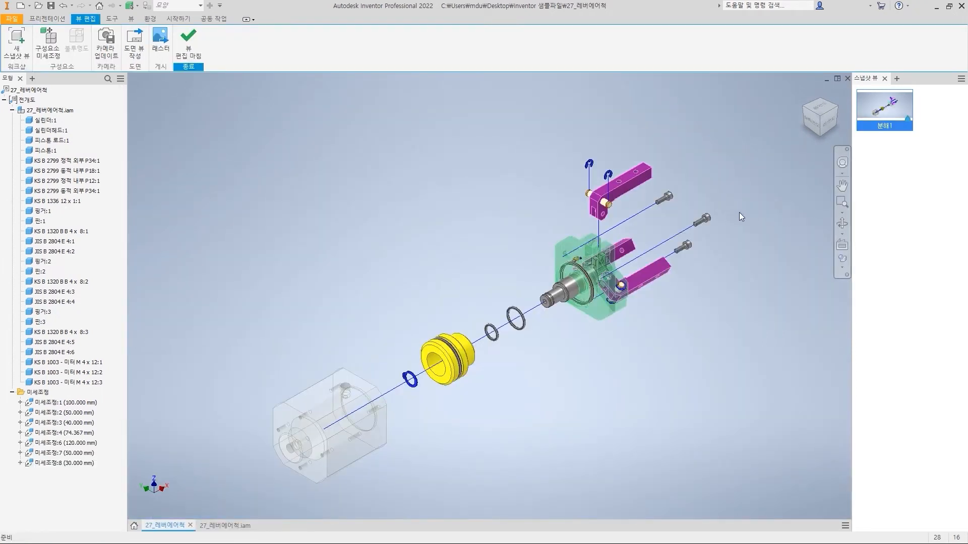
click(675, 242)
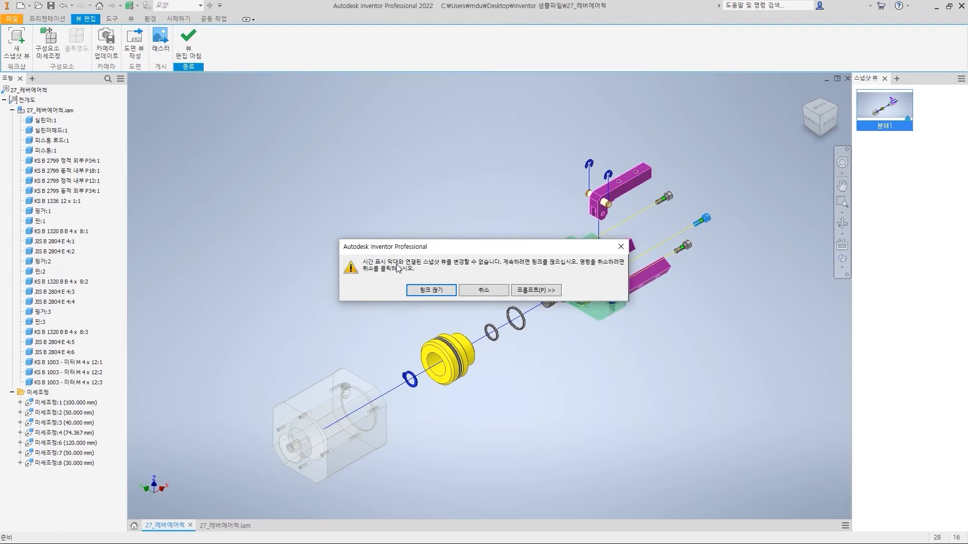
click(426, 291)
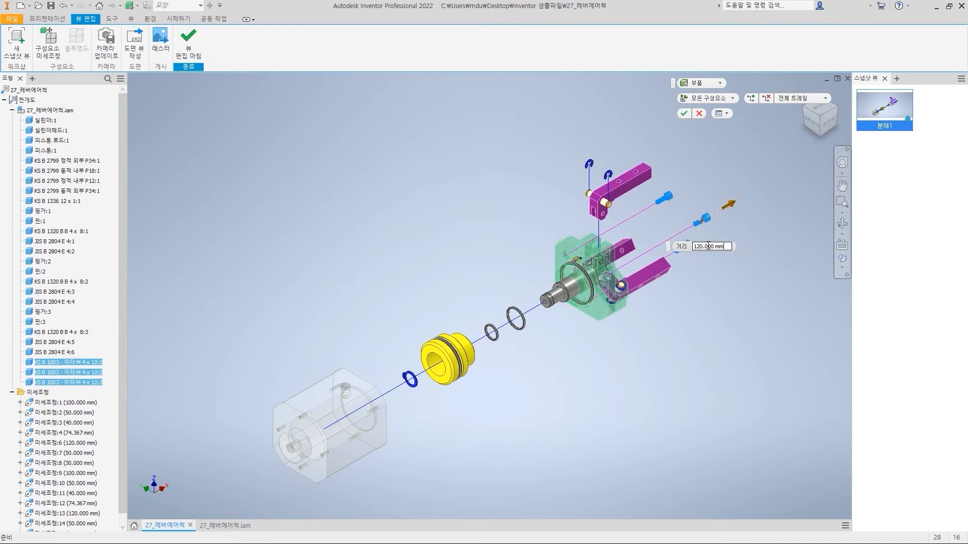
drag(726, 246, 646, 250)
text(150)
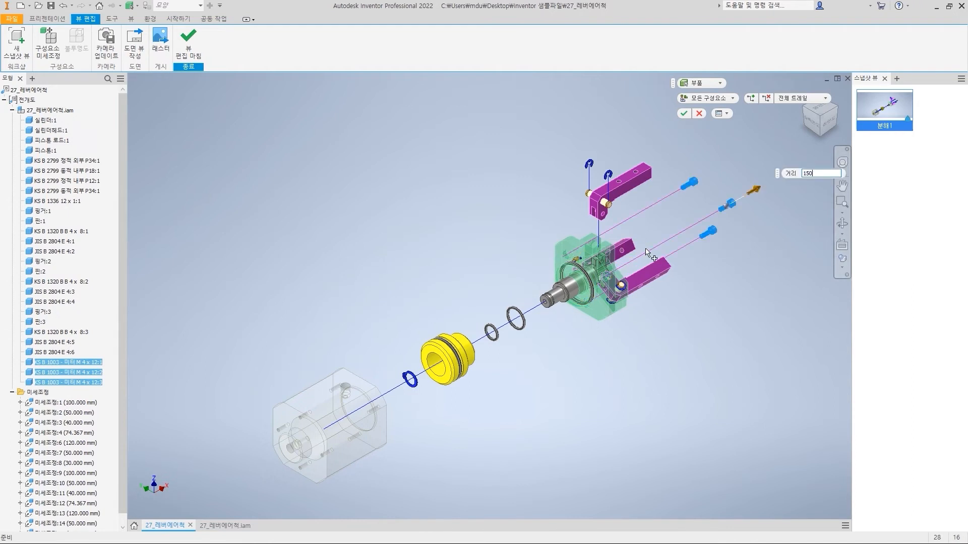
key(Return)
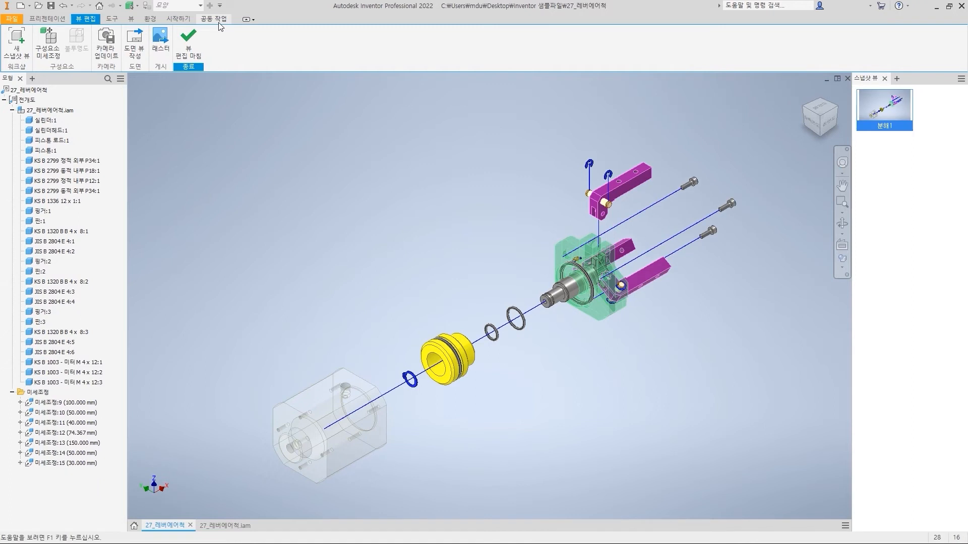
click(196, 48)
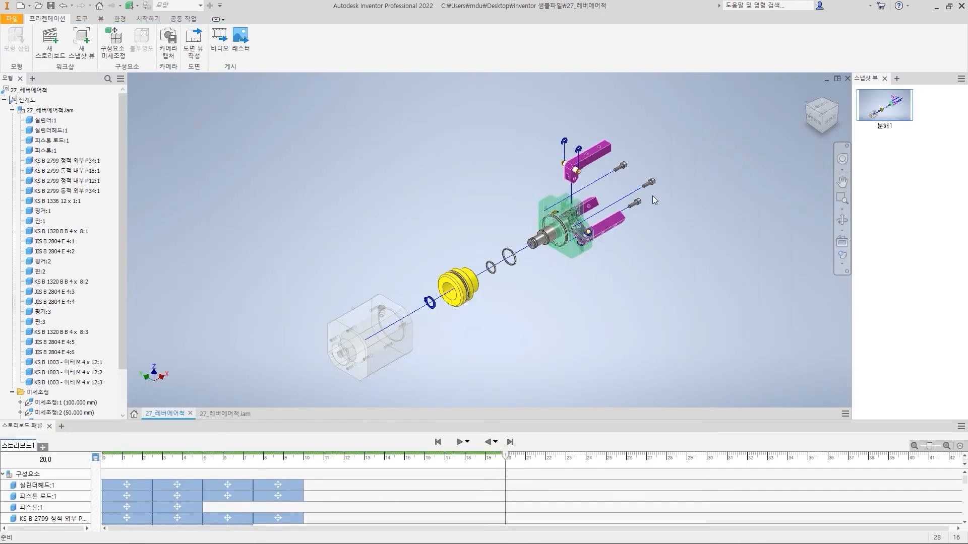
Compare the three screws' tweak distance in the storyboard with the one in the 분해1 snapshot view.
double_click(631, 192)
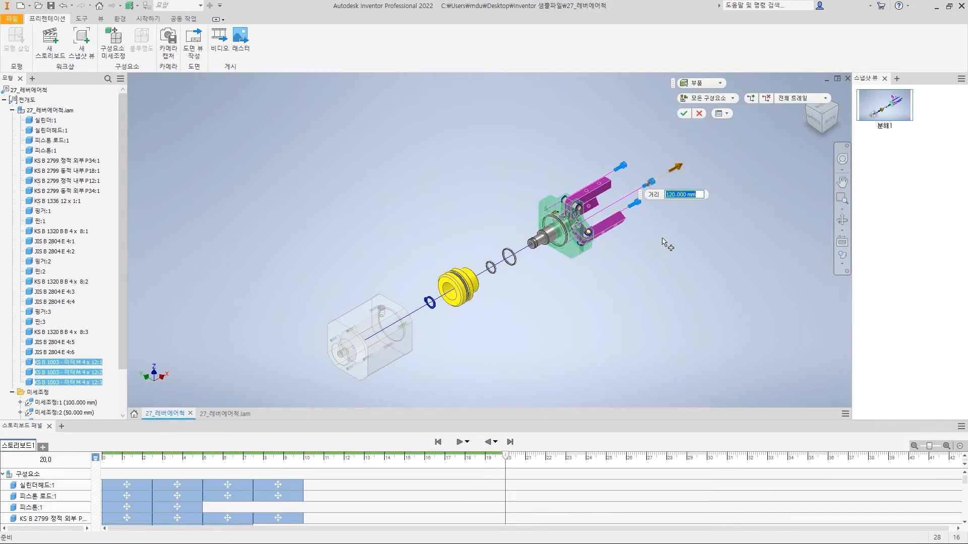
click(683, 113)
right_click(891, 111)
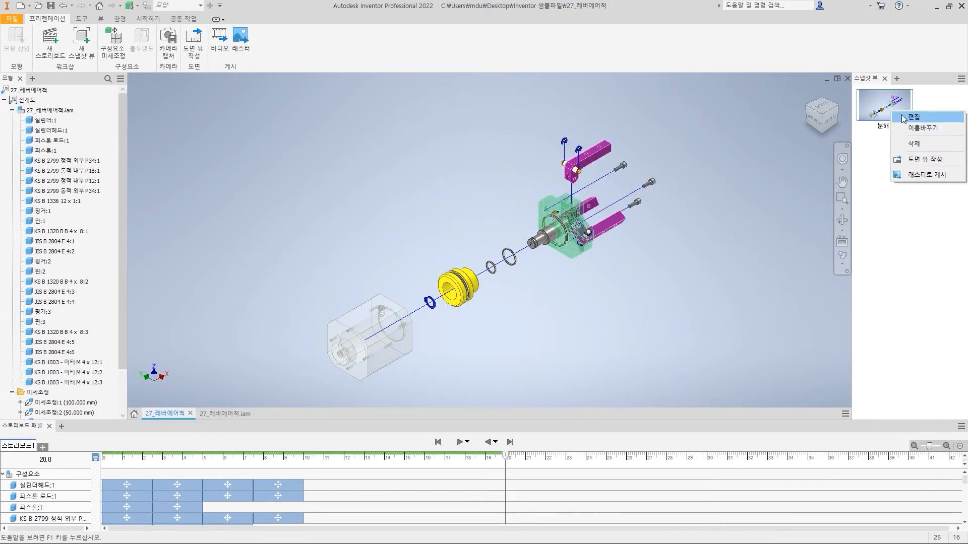
click(904, 118)
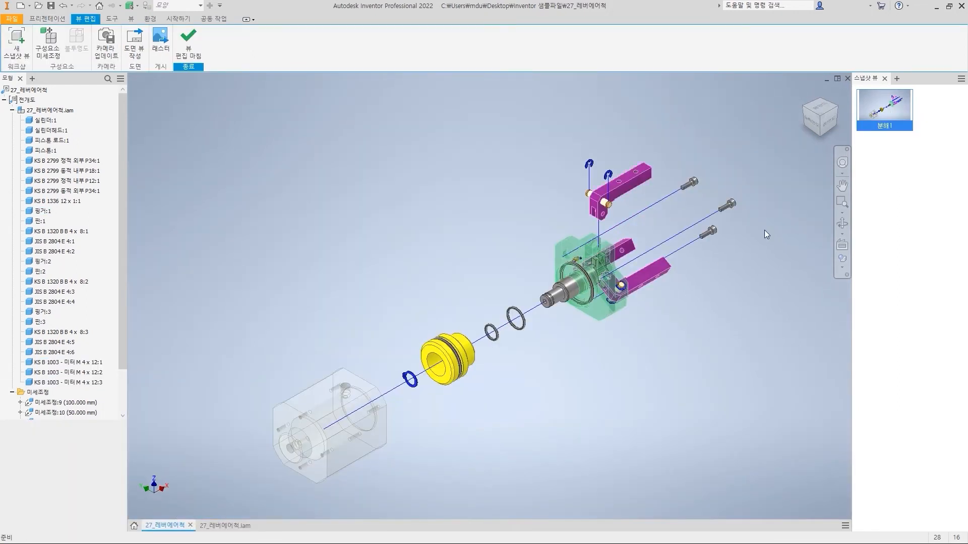
double_click(692, 221)
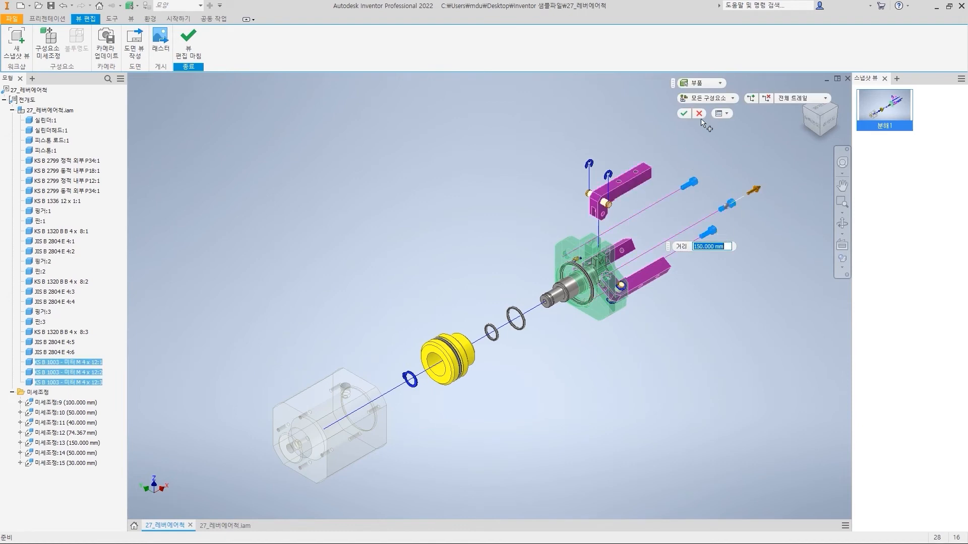
click(699, 113)
click(188, 45)
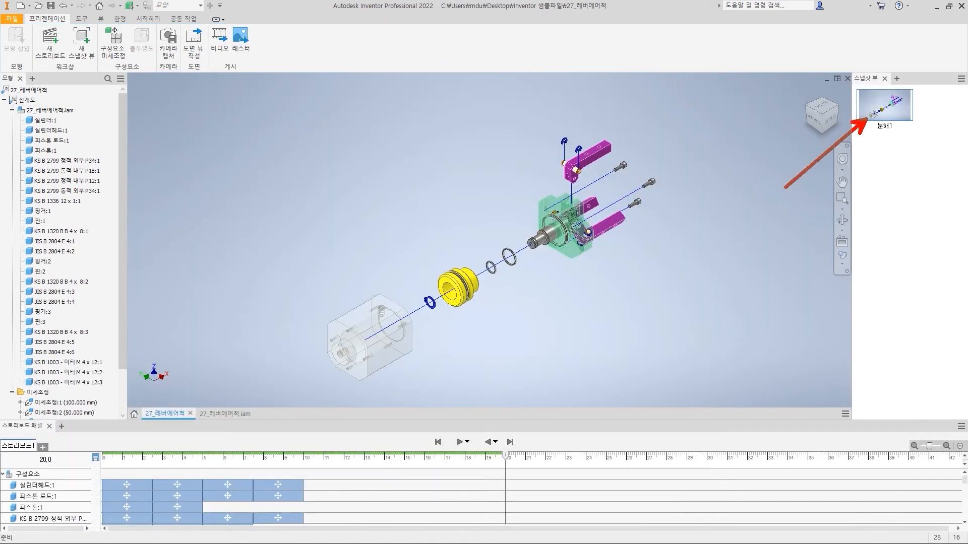
Publish the 분해1 snapshot view as a PNG raster image at current document window size and 72 pixels/inch to the Inventor 샘플파일 folder.
right_click(874, 114)
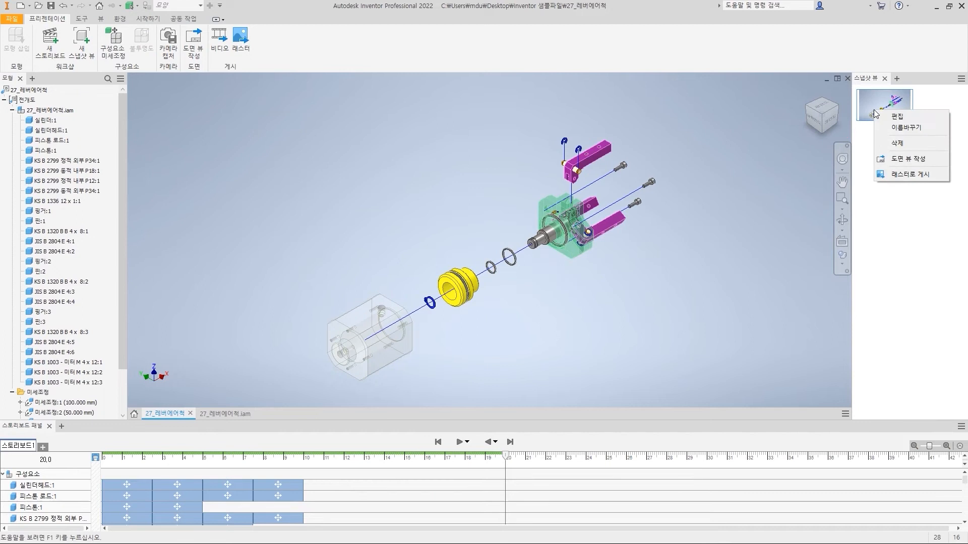
click(907, 175)
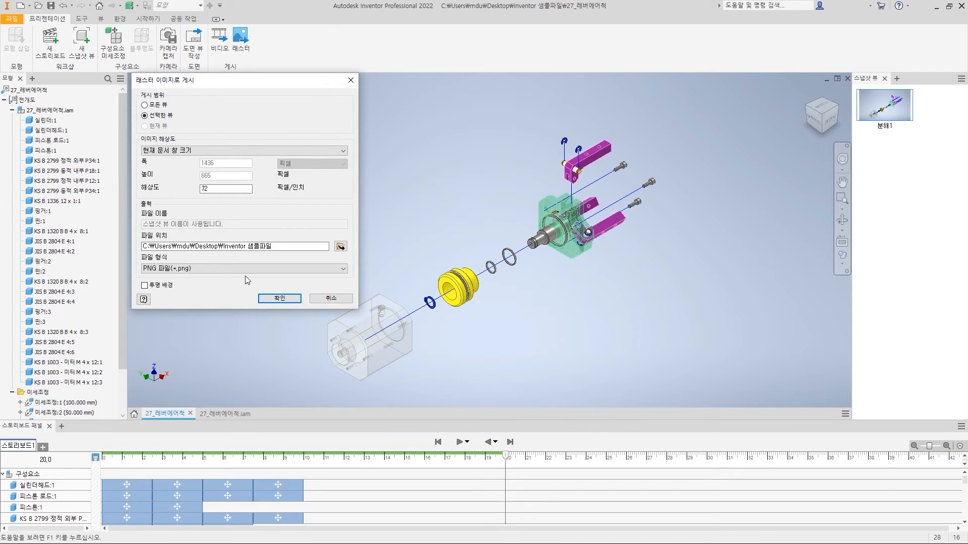
drag(288, 243, 135, 248)
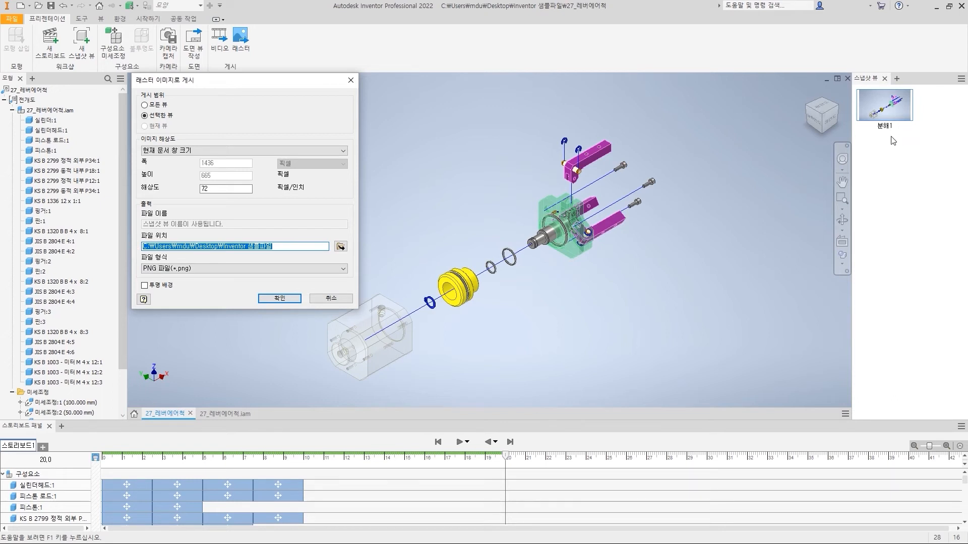
click(203, 151)
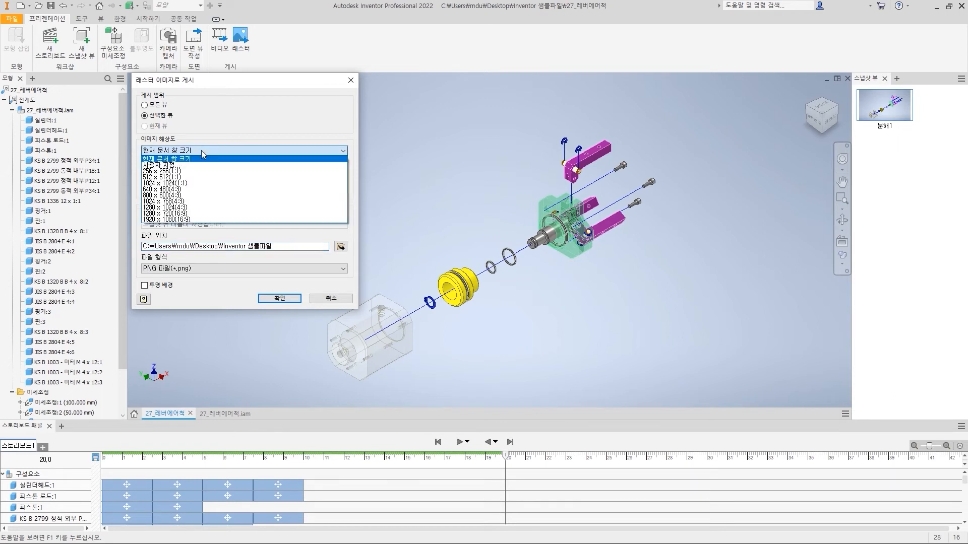
click(201, 150)
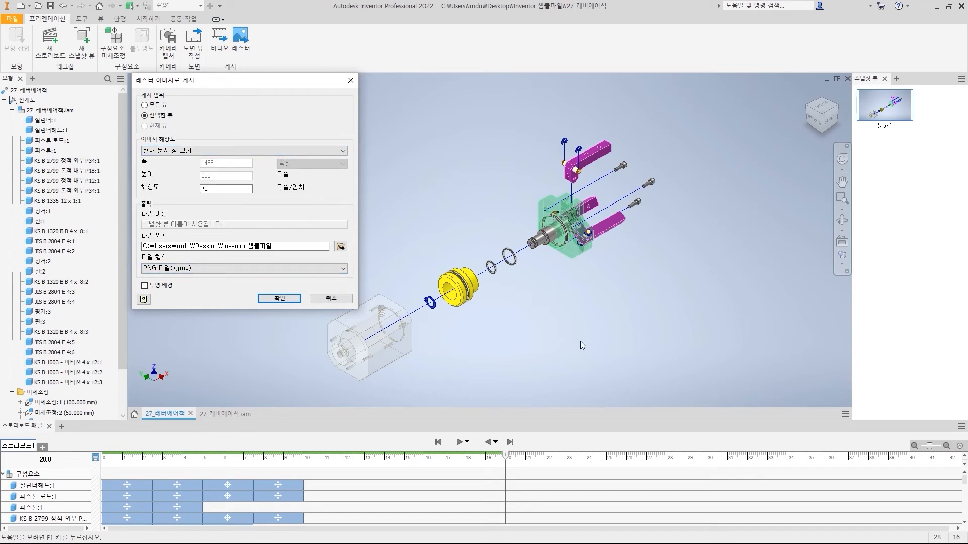
drag(623, 304, 645, 309)
click(274, 299)
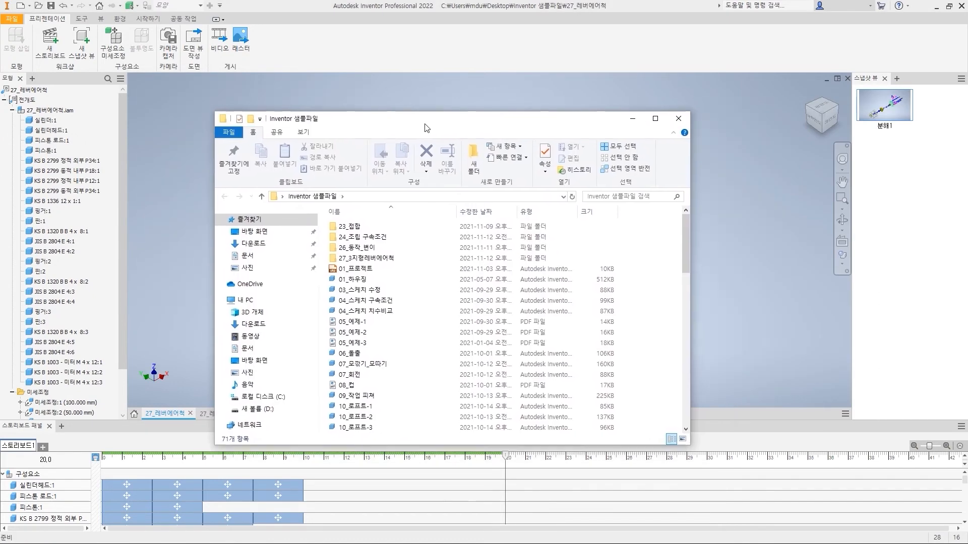
Open the published 분해1 PNG from the Inventor 샘플파일 folder to examine it, and return to the presentation.
drag(706, 206, 705, 365)
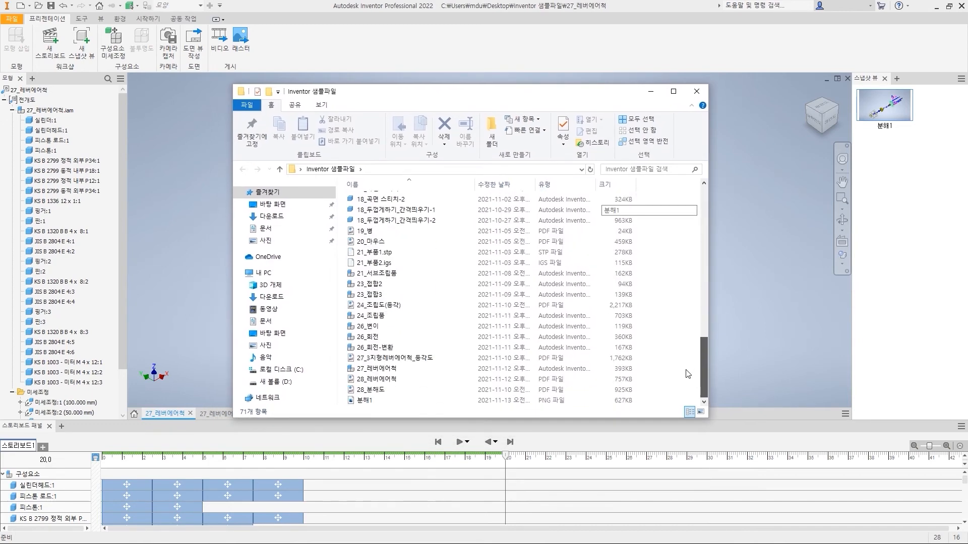
double_click(373, 403)
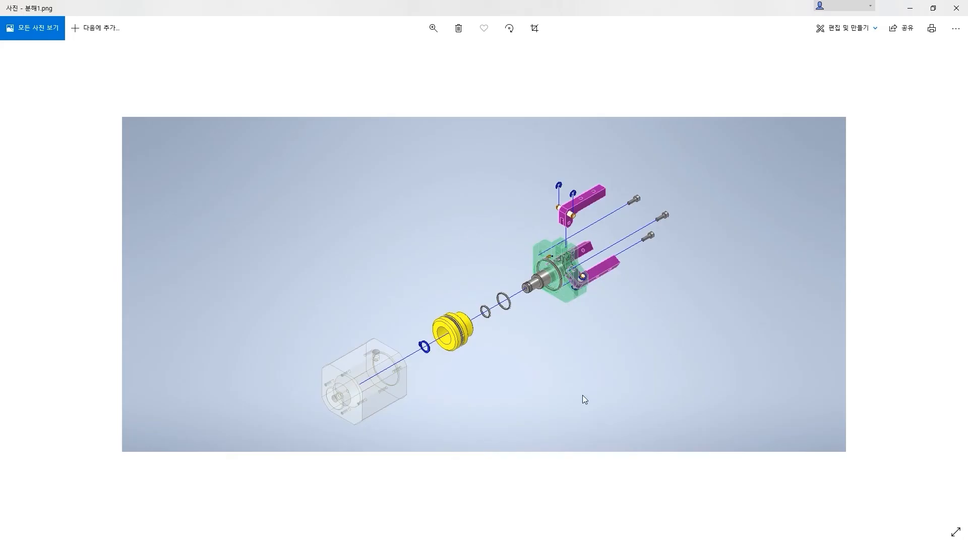
drag(609, 351, 633, 343)
click(955, 8)
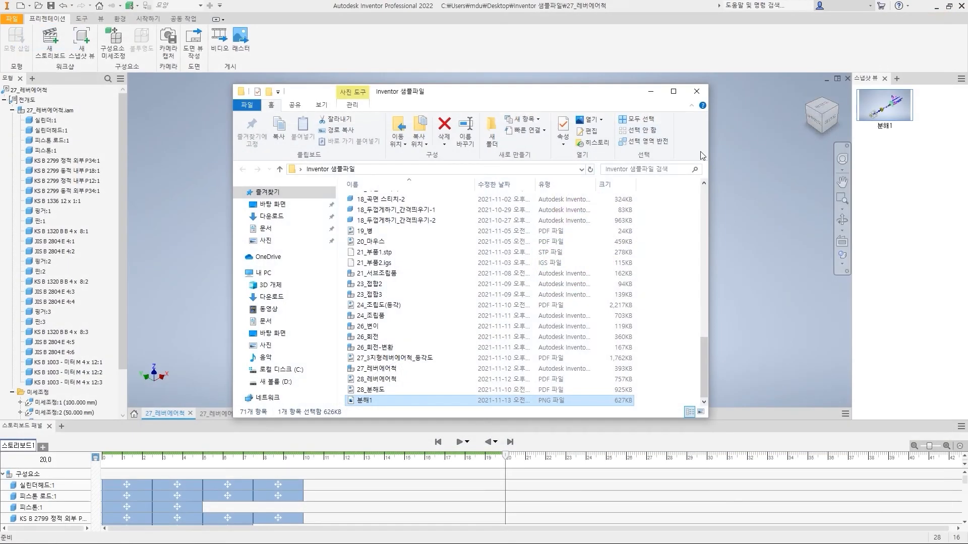
click(651, 93)
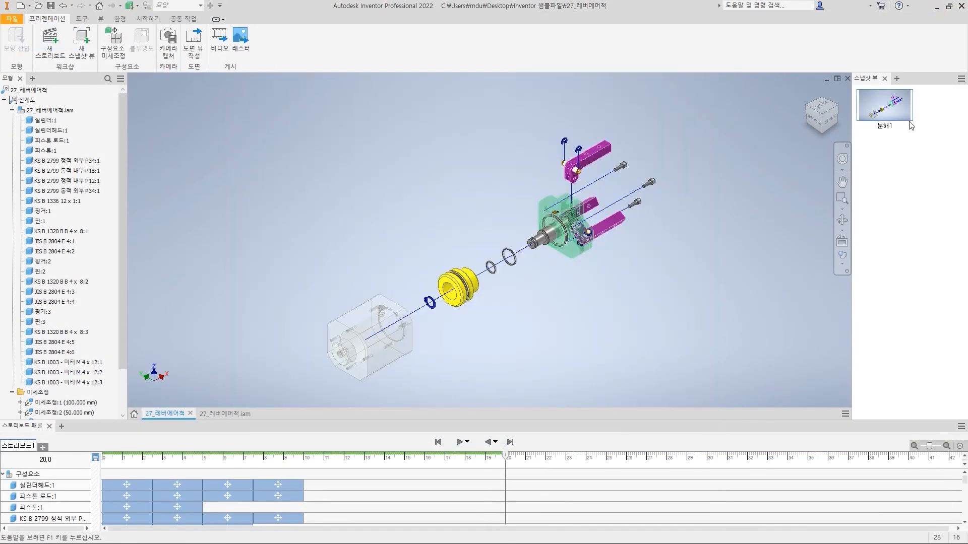
Publish the 분해1 snapshot view again as a PNG raster image with a transparent background.
right_click(889, 108)
click(860, 211)
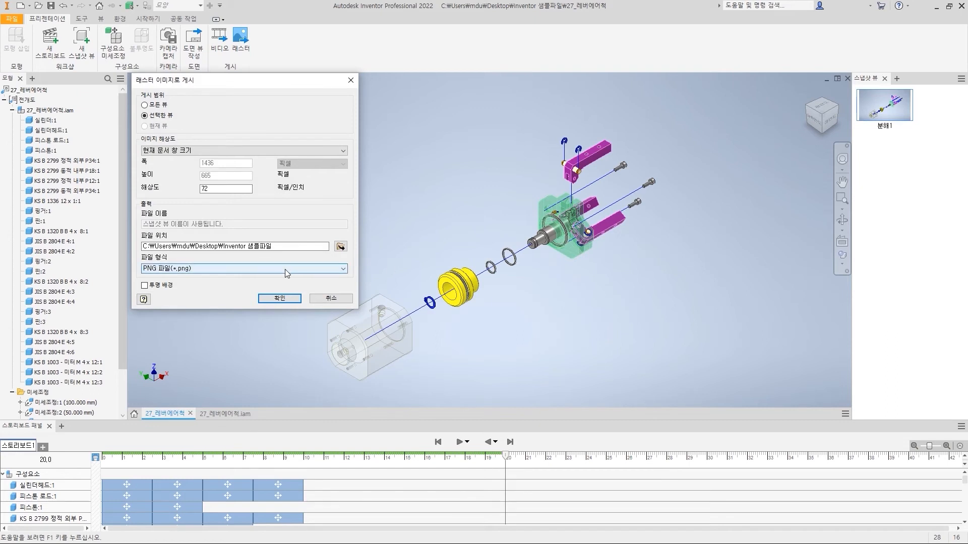
click(171, 285)
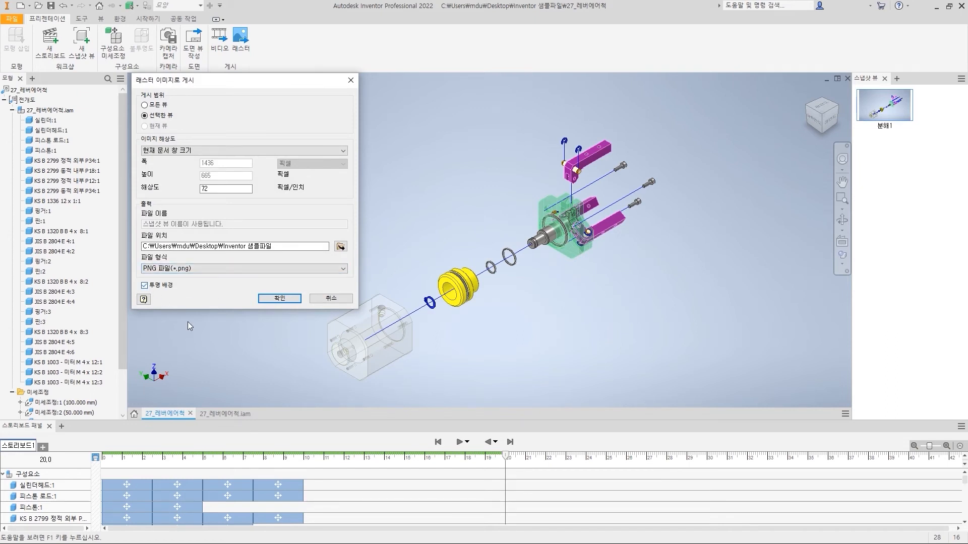
click(294, 298)
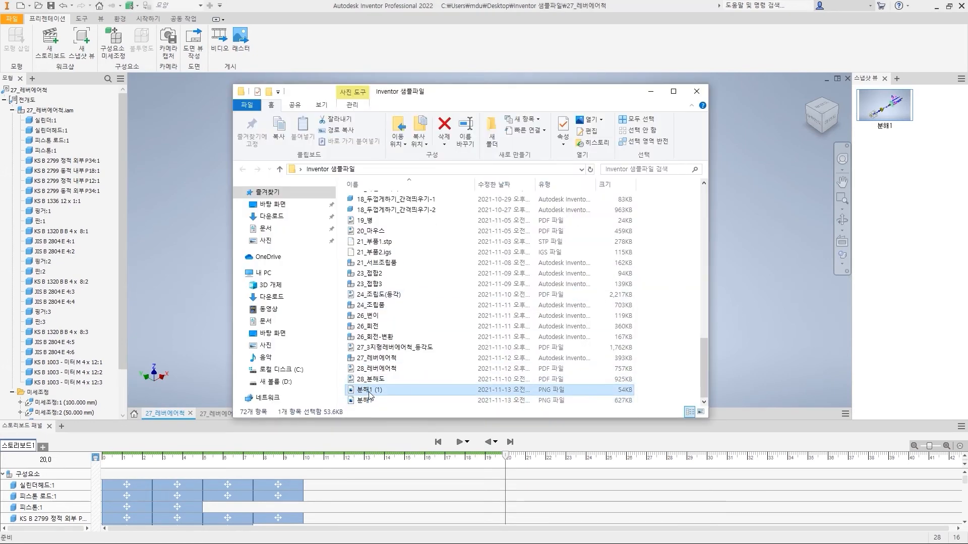
Open the transparent-background 분해1 (1) PNG to examine it, and return to the presentation.
double_click(368, 392)
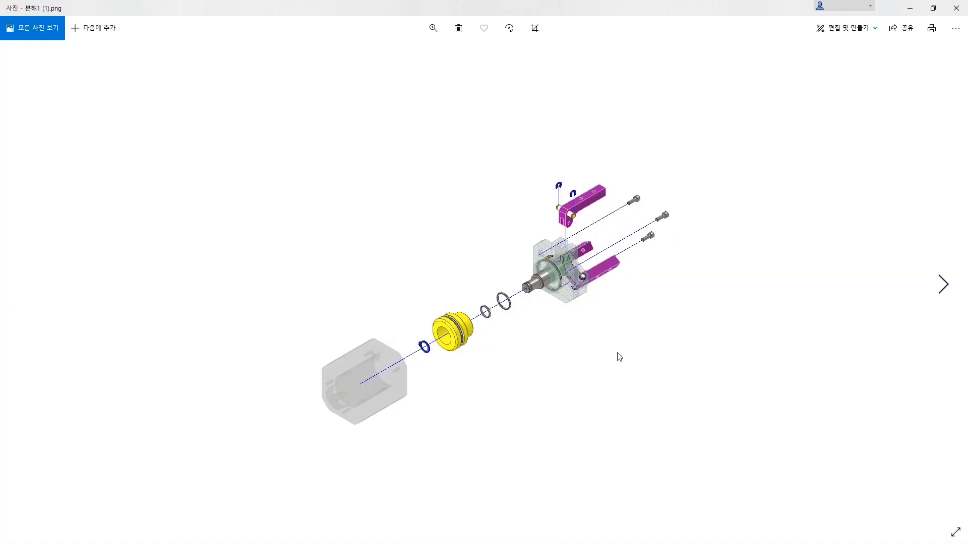
drag(614, 325, 641, 318)
click(956, 8)
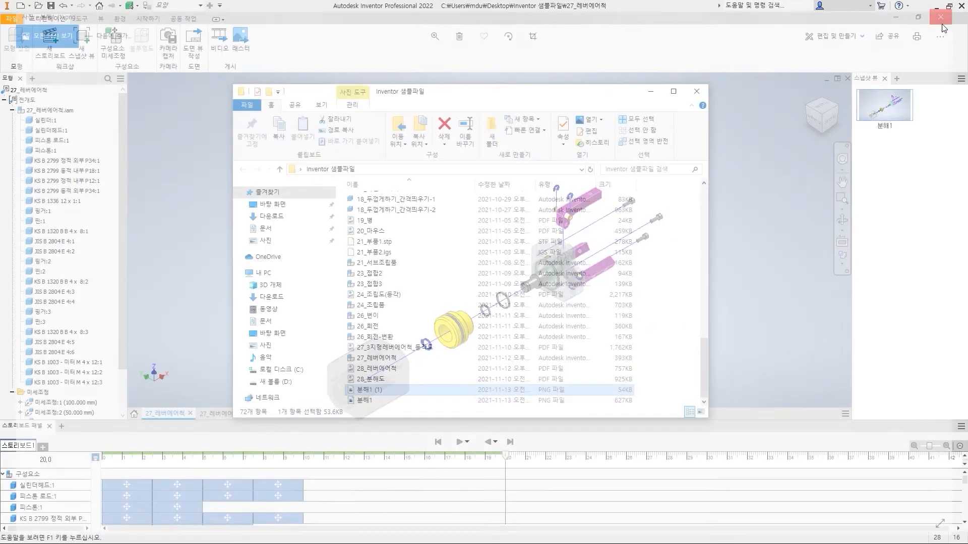
click(650, 92)
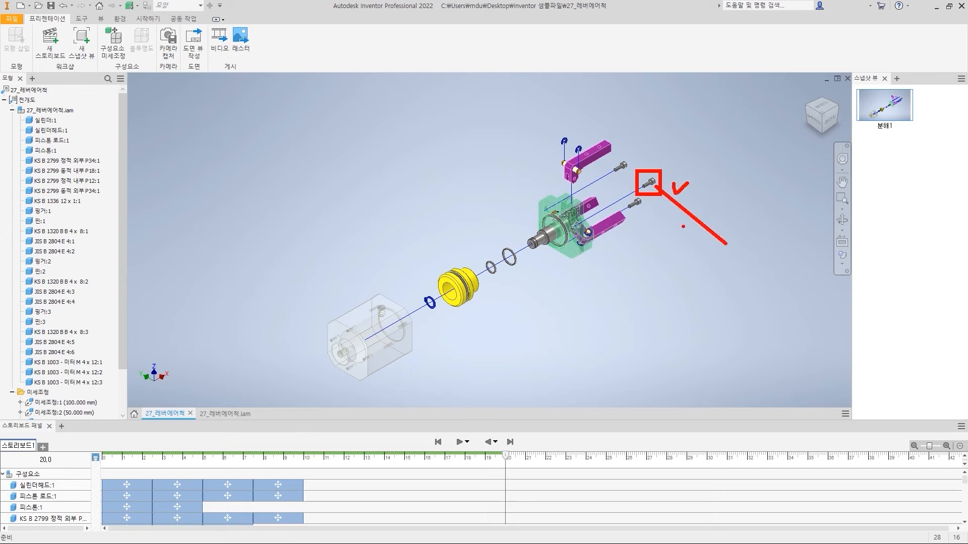
Tweak the outermost M 4 x 12 screw about 93.5 mm in the negative Y direction, adding a bend to its trail.
click(126, 57)
click(649, 183)
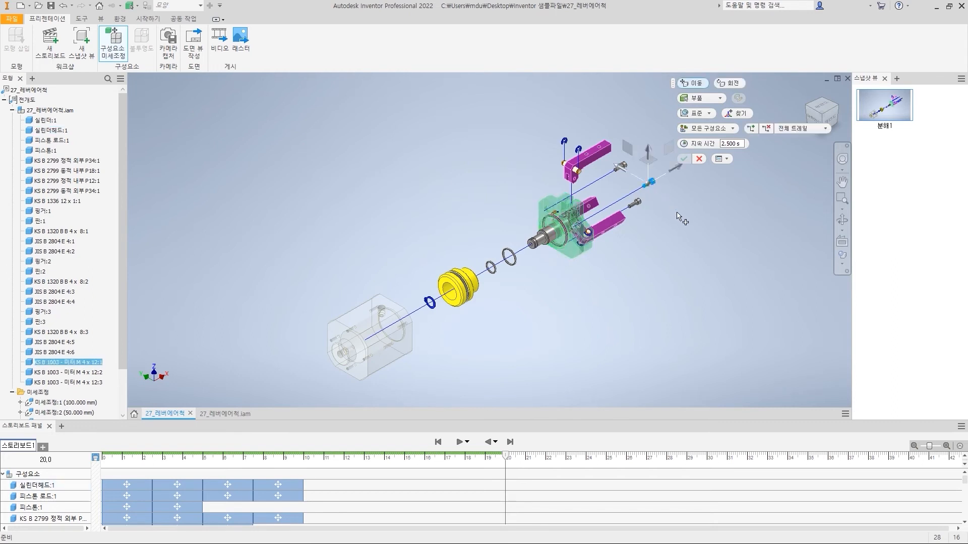
drag(620, 170, 681, 224)
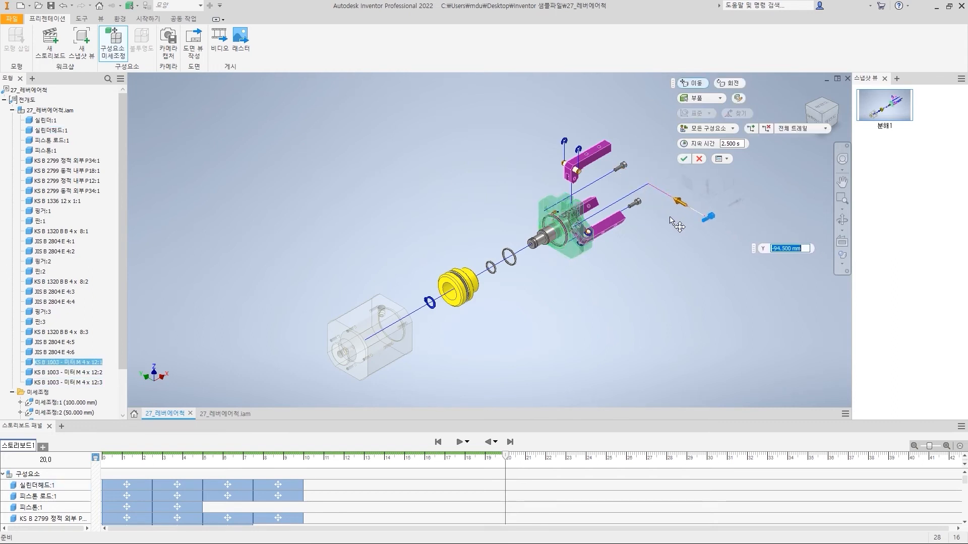
click(683, 159)
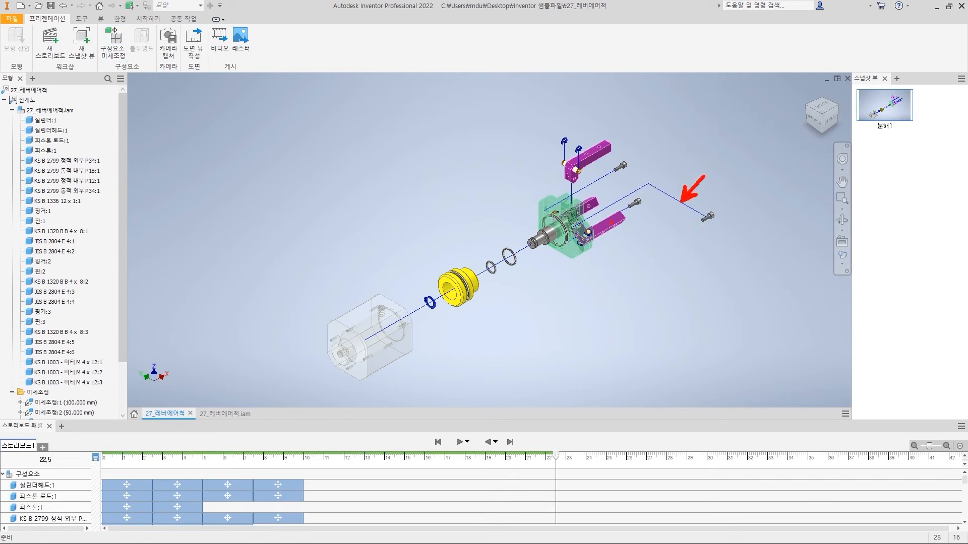
mouse_move(567, 229)
mouse_down()
mouse_move(645, 177)
mouse_move(705, 219)
mouse_up()
mouse_move(565, 232)
mouse_down()
mouse_move(675, 305)
mouse_move(739, 245)
mouse_up()
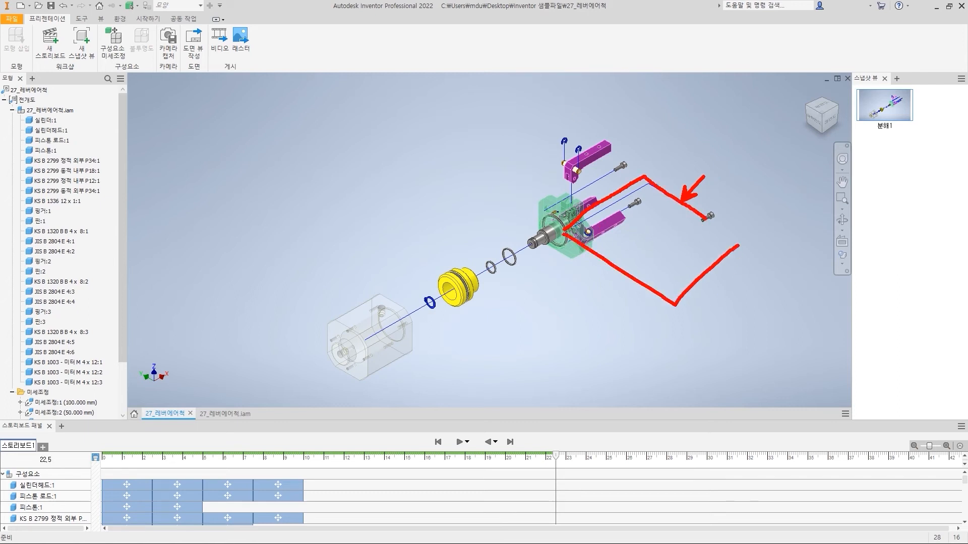
key(Escape)
Collapse the assembly's component list and examine the new screw tweak's distance and the parts belonging to the 30 mm tweak.
click(11, 110)
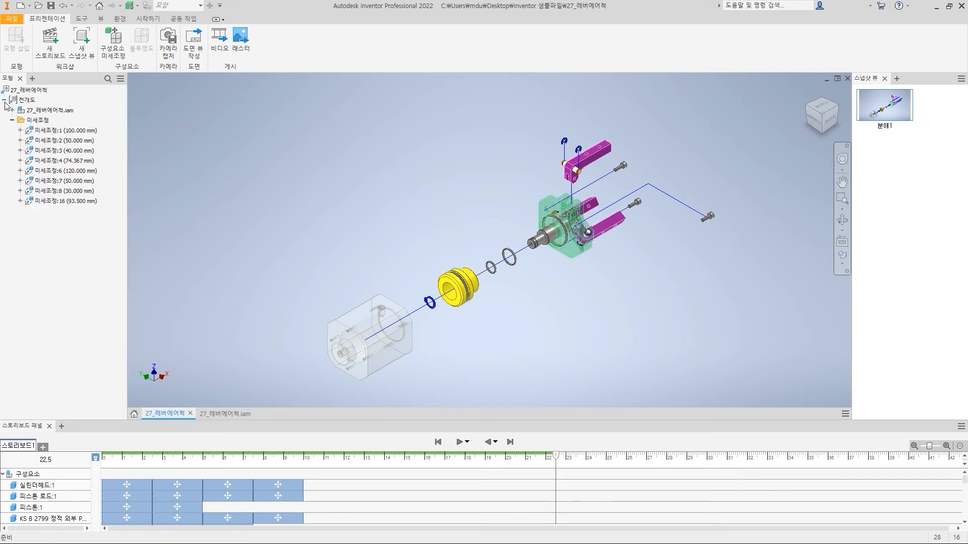
double_click(55, 201)
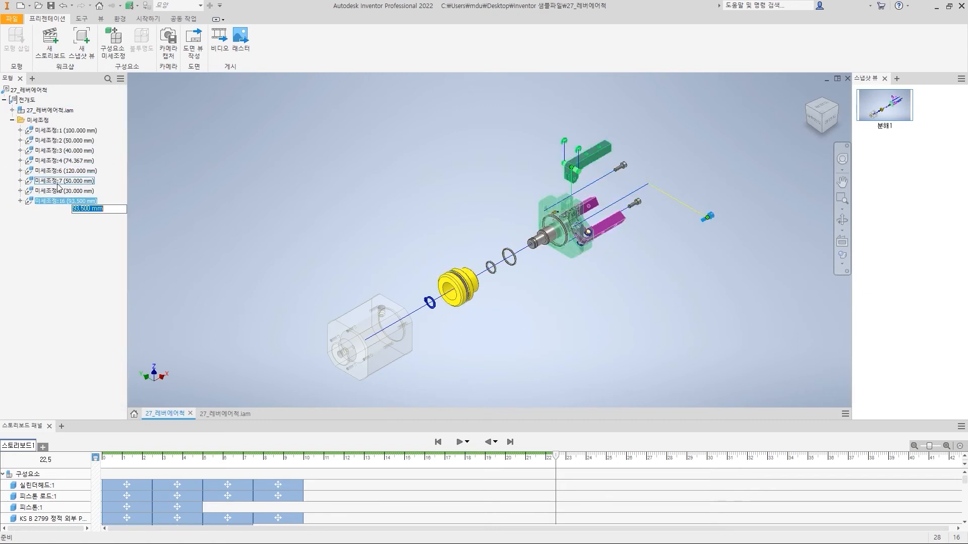
click(61, 243)
click(20, 191)
click(71, 211)
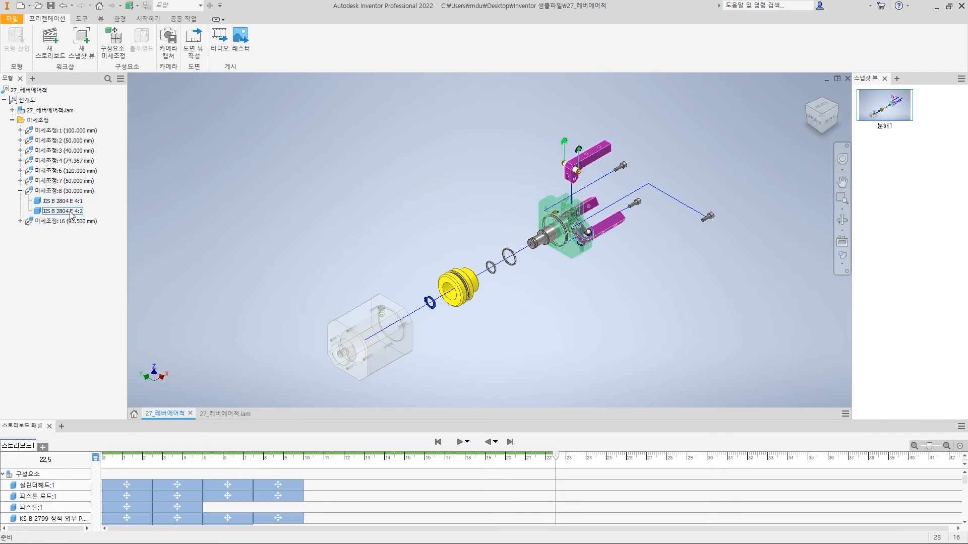
Move the grouped tweak of the three KS B 1003 M 4 screws on the storyboard timeline to start at 22.5 s, right after the outermost screw's tweak.
click(20, 191)
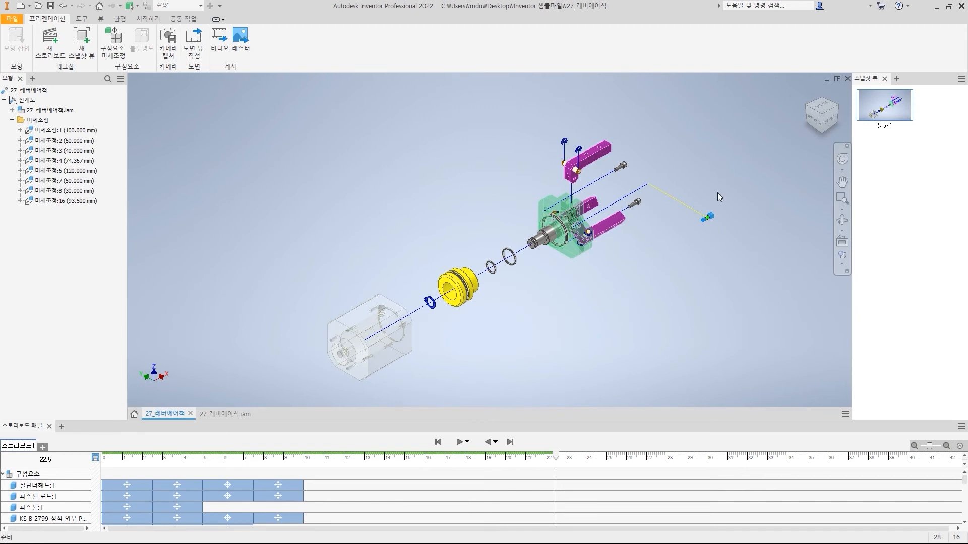
scroll(67, 503, down, 3)
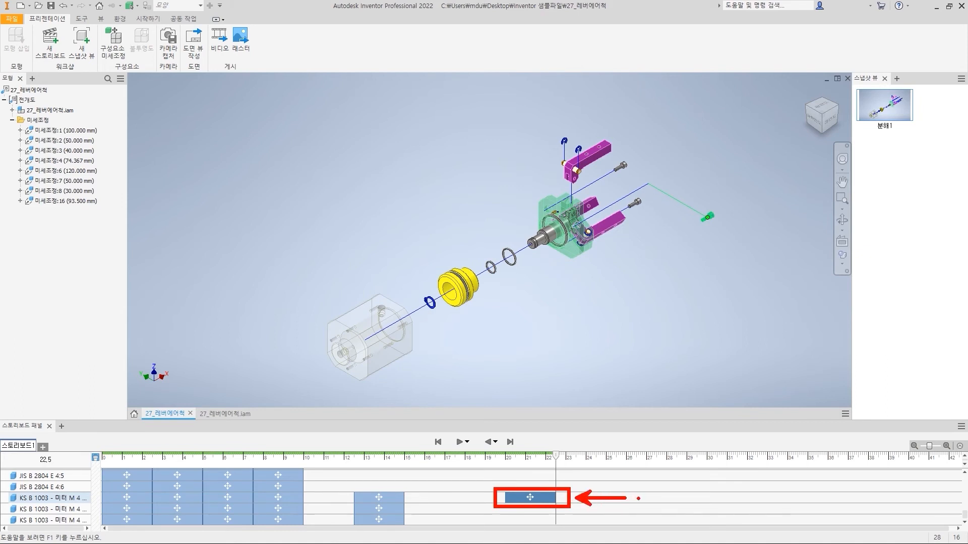
click(633, 196)
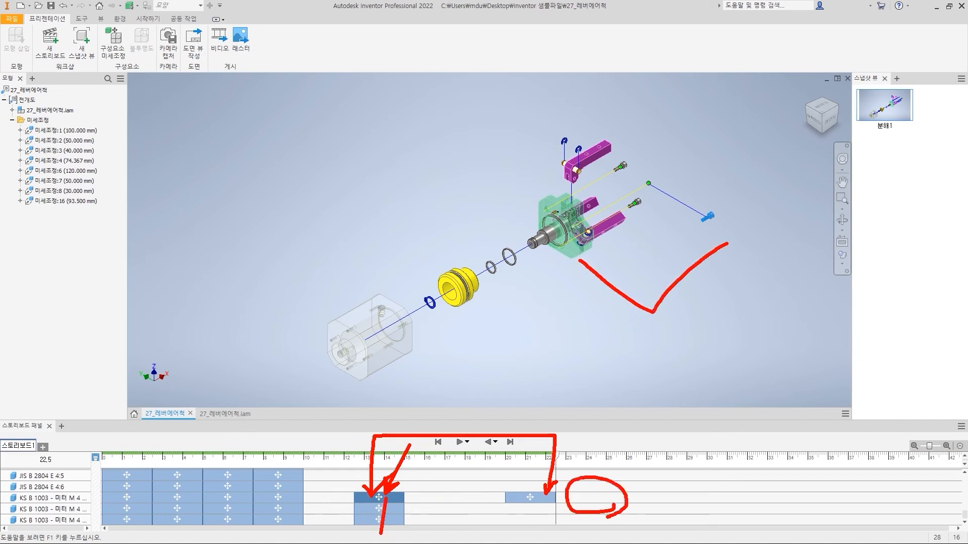
key(Escape)
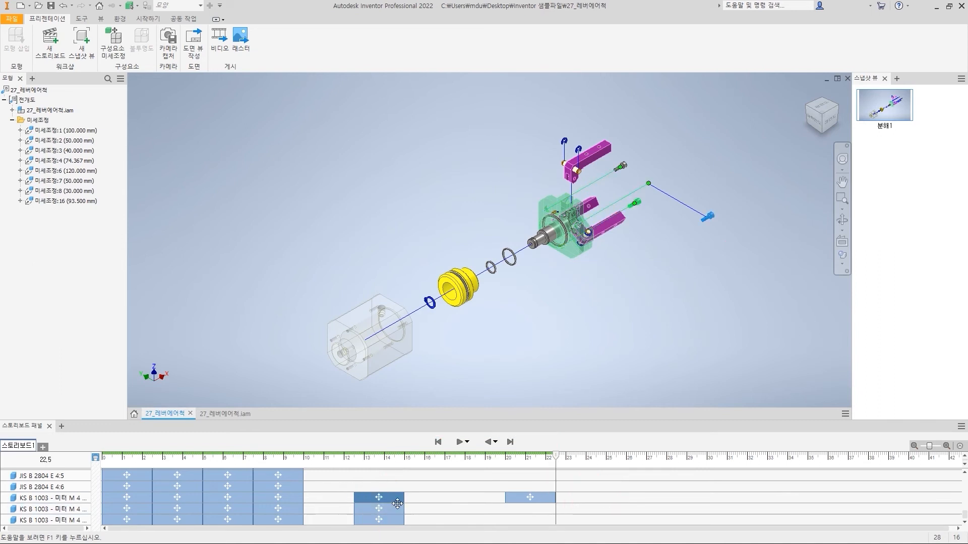
right_click(391, 500)
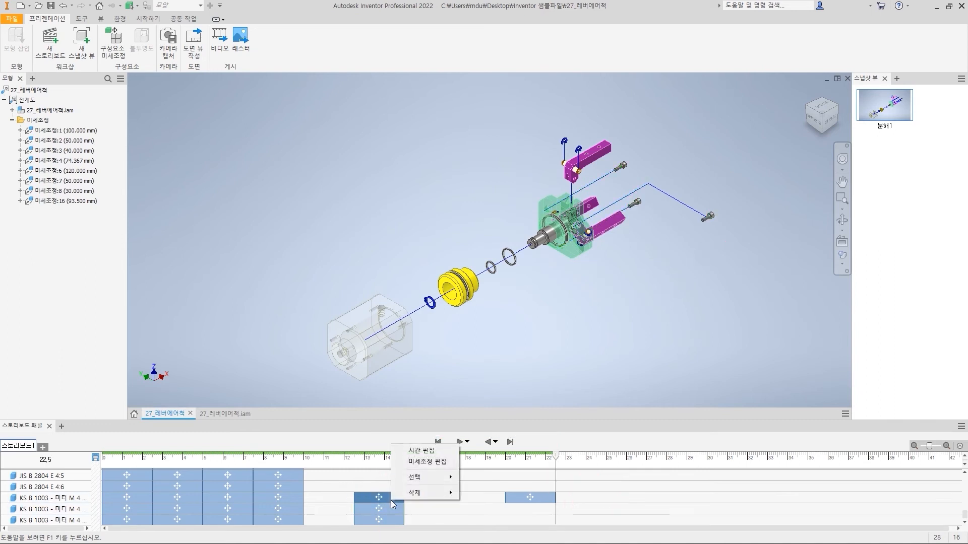
mouse_move(432, 485)
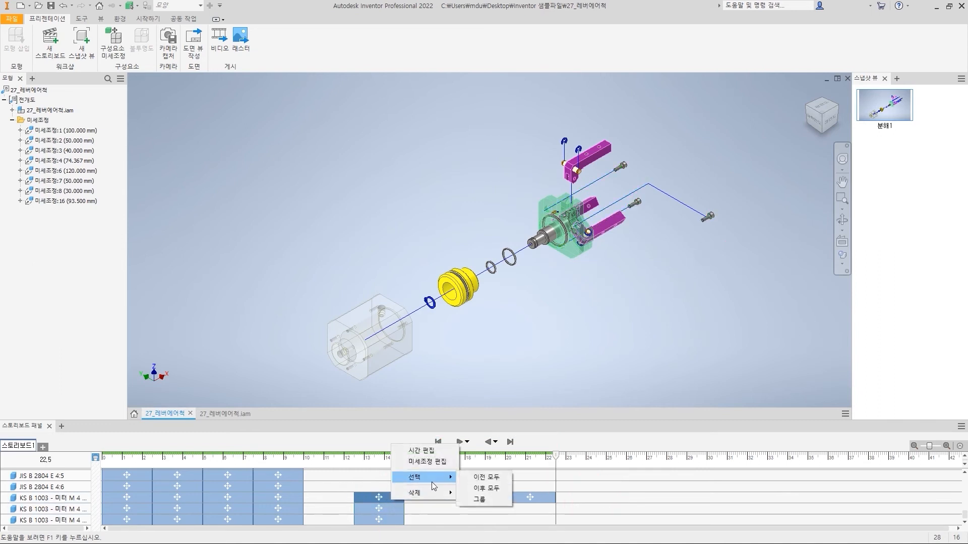
click(479, 500)
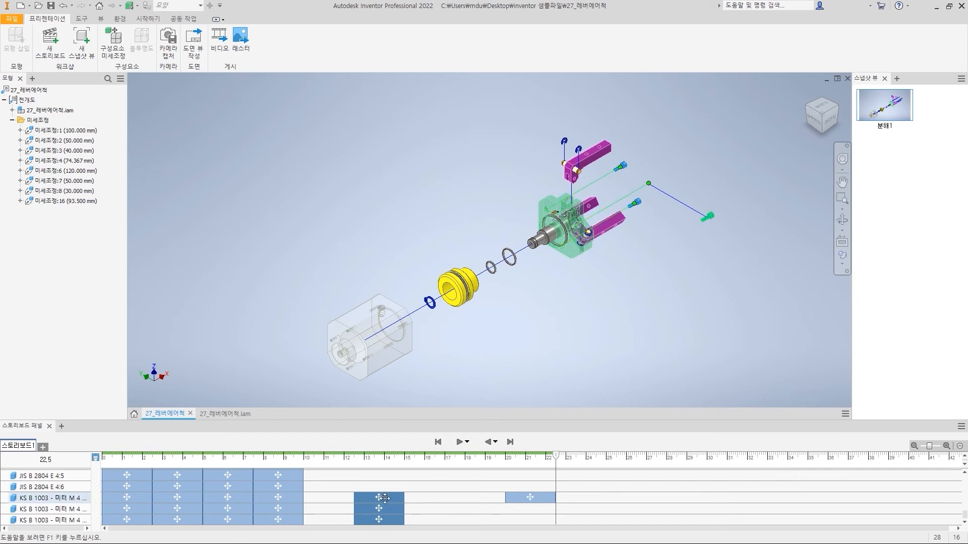
drag(384, 498, 586, 497)
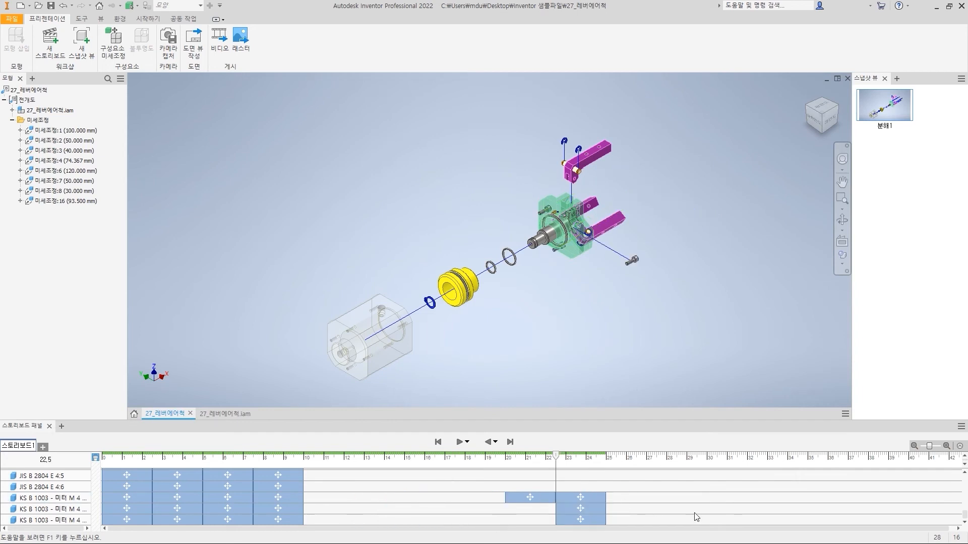
Scrub the storyboard playhead to about 25.9 s to examine the reordered movement and trail of the outermost screw.
drag(555, 455, 624, 455)
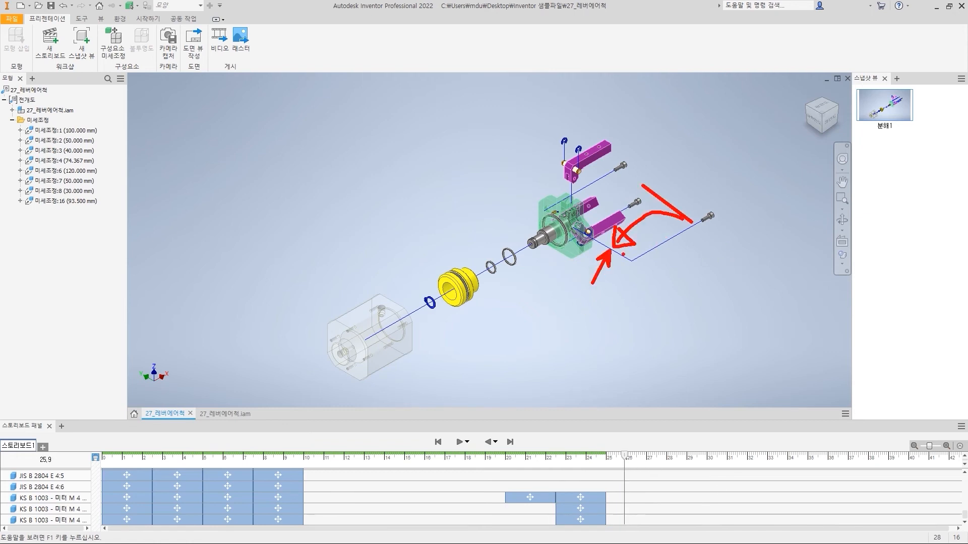
key(Escape)
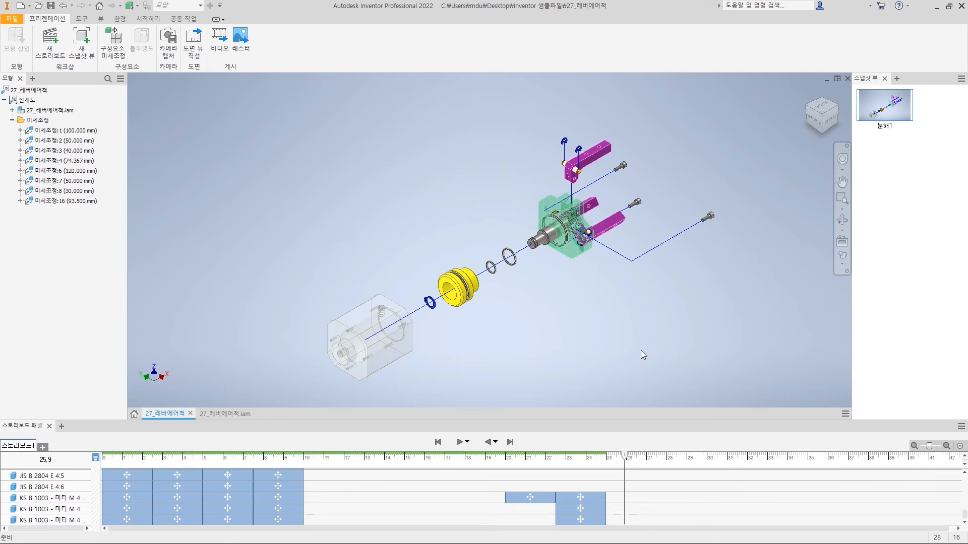
mouse_move(457, 469)
mouse_down()
mouse_move(521, 368)
mouse_move(572, 351)
mouse_up()
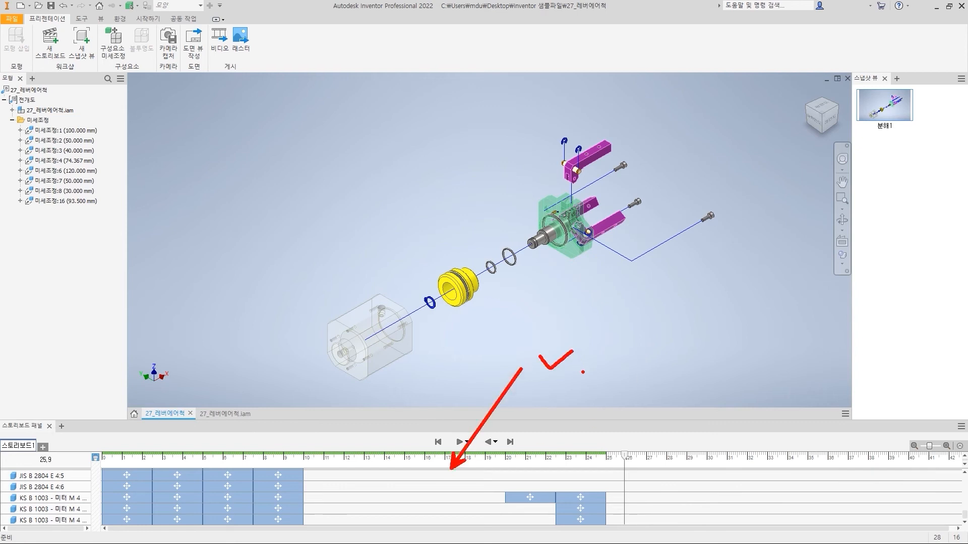
key(Escape)
Open the timing values of the fourth tweak action of JIS B 2804 E 4:5 and examine the action's selection options.
click(284, 476)
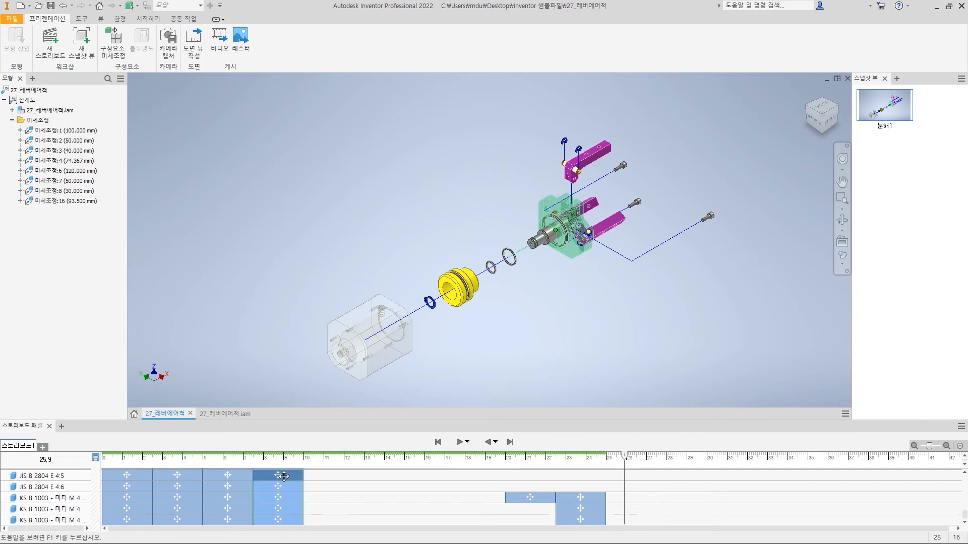
right_click(284, 476)
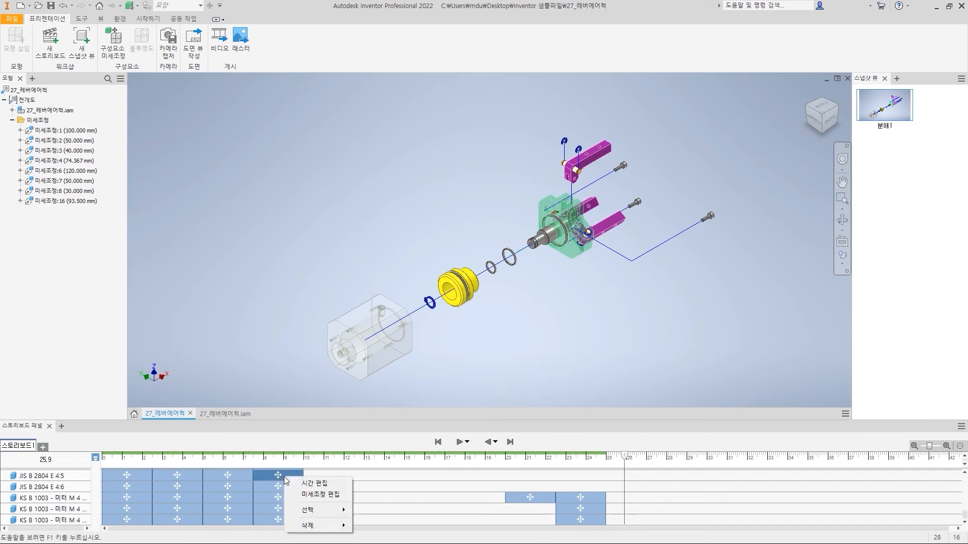
click(331, 485)
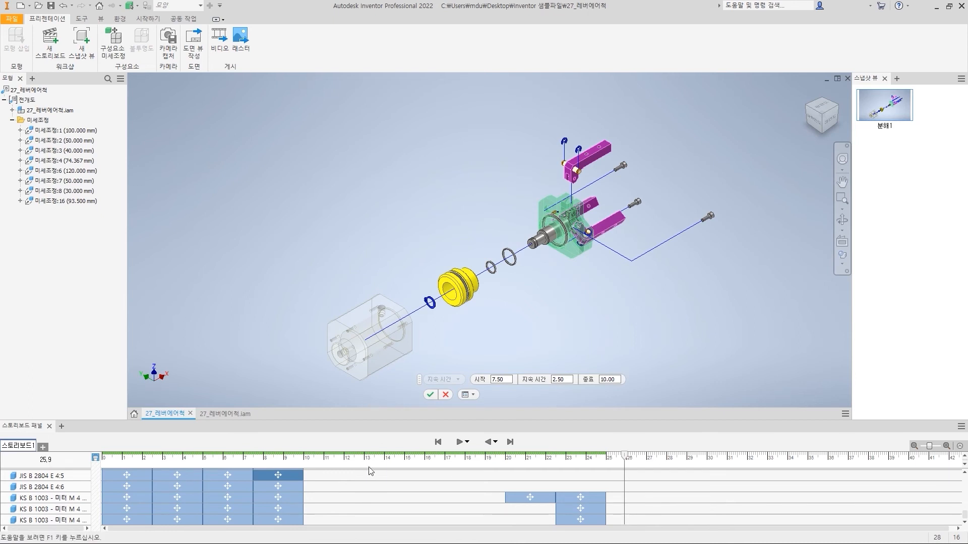
right_click(285, 475)
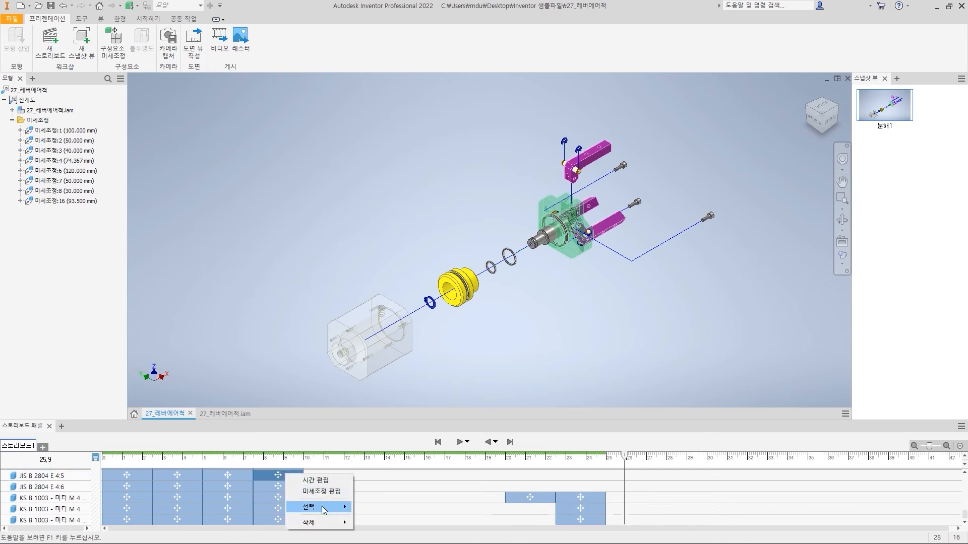
mouse_move(324, 510)
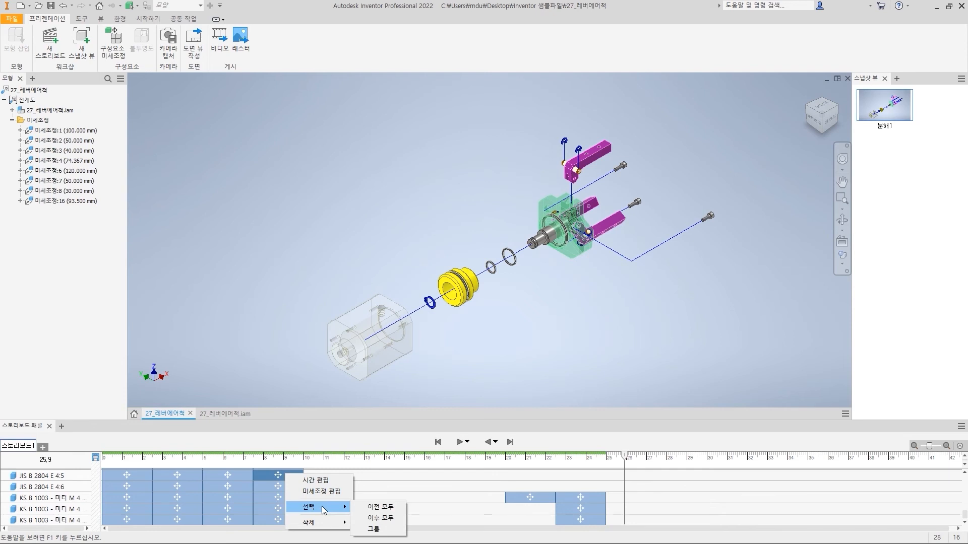
Try to edit the 74.367 mm tweak by adding the larger ring and removing the green transparent cover from its components.
click(328, 492)
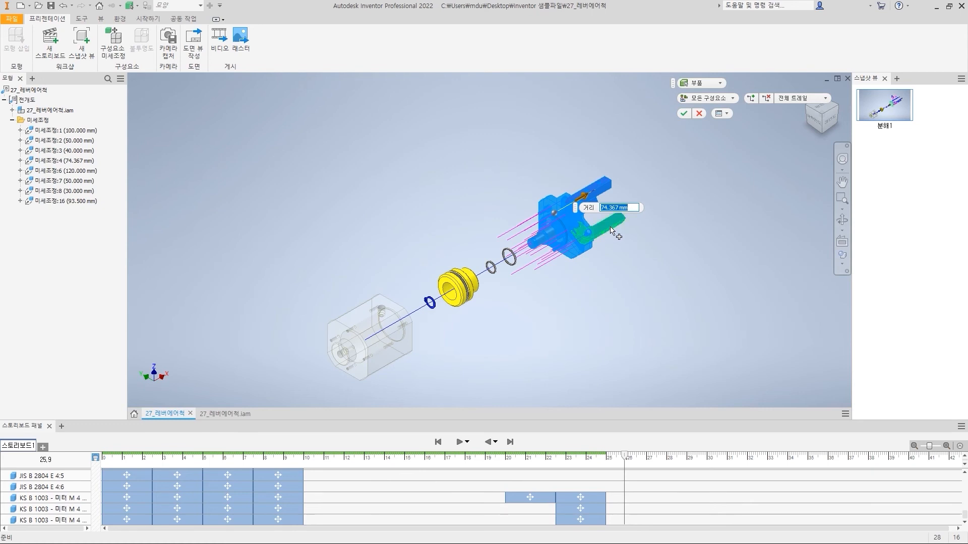
click(514, 265)
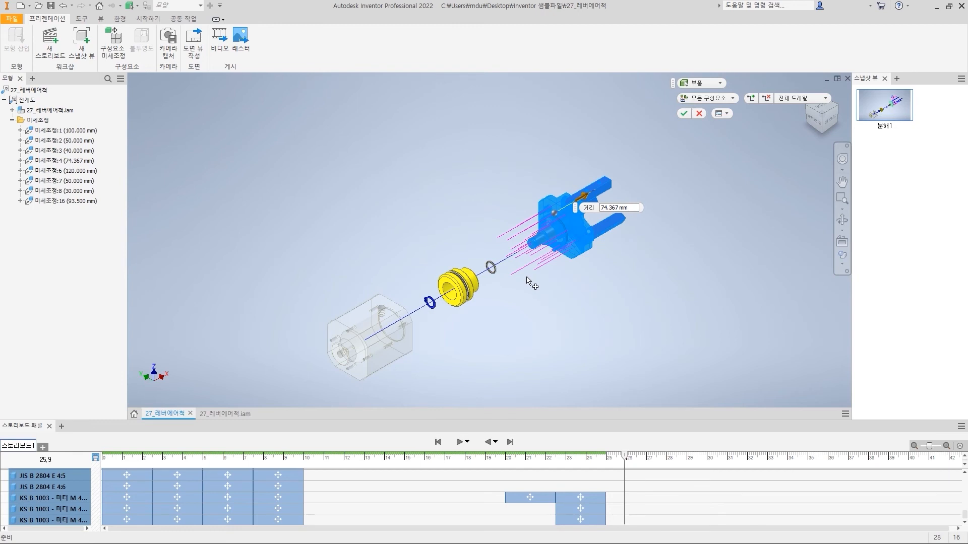
ctrl+click(582, 250)
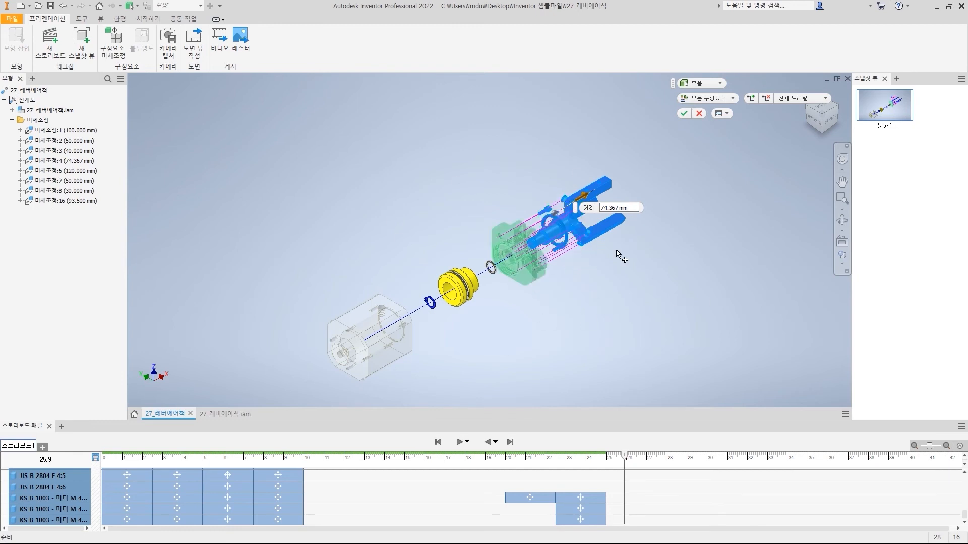
click(700, 113)
Play the storyboard from the beginning to review the disassembly animation, and return the playhead to its end.
click(438, 441)
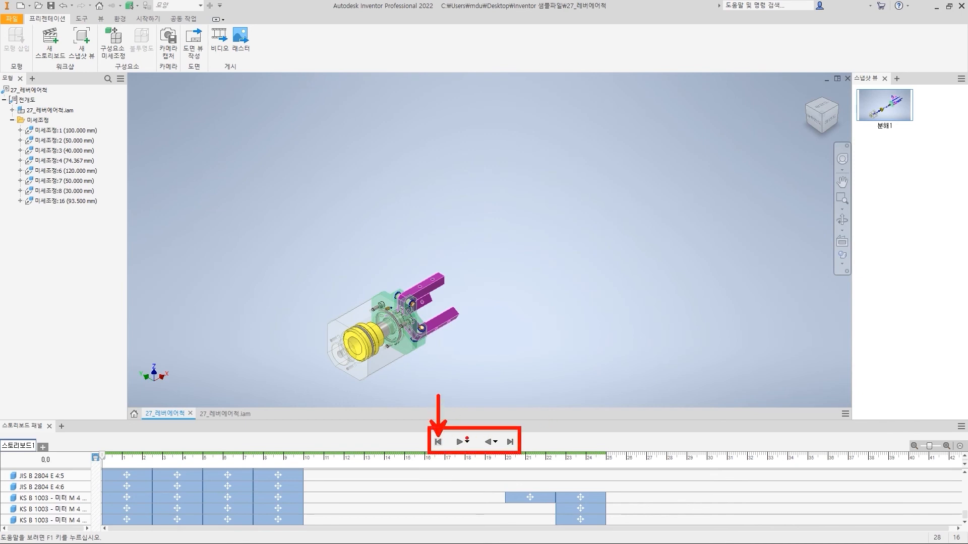
click(460, 441)
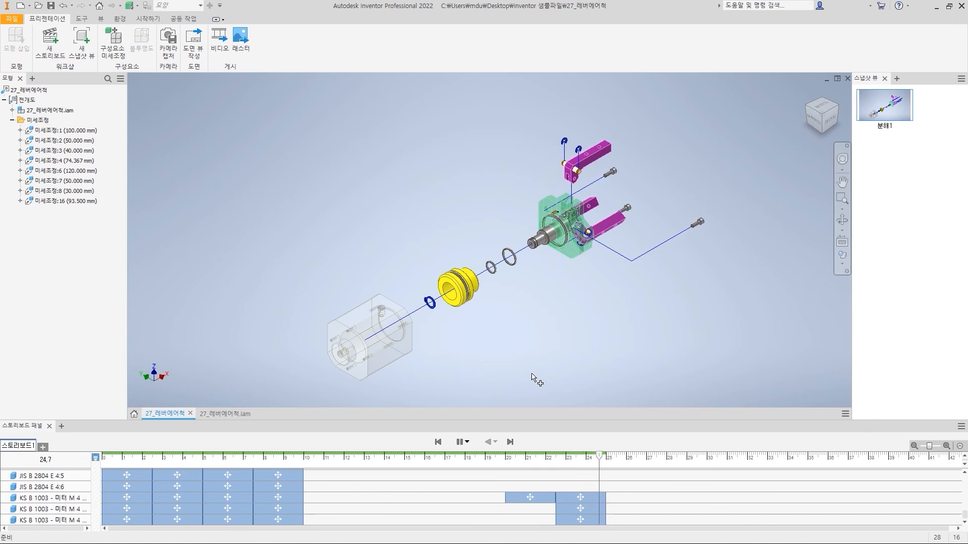
mouse_move(223, 56)
ctrl+shift+mouse_down()
mouse_move(229, 96)
mouse_move(259, 86)
ctrl+shift+mouse_up()
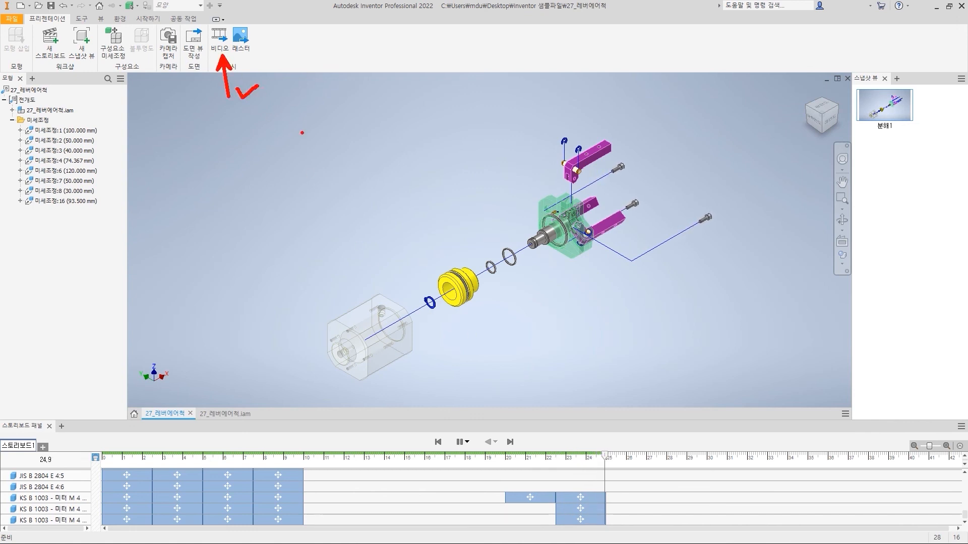
key(Escape)
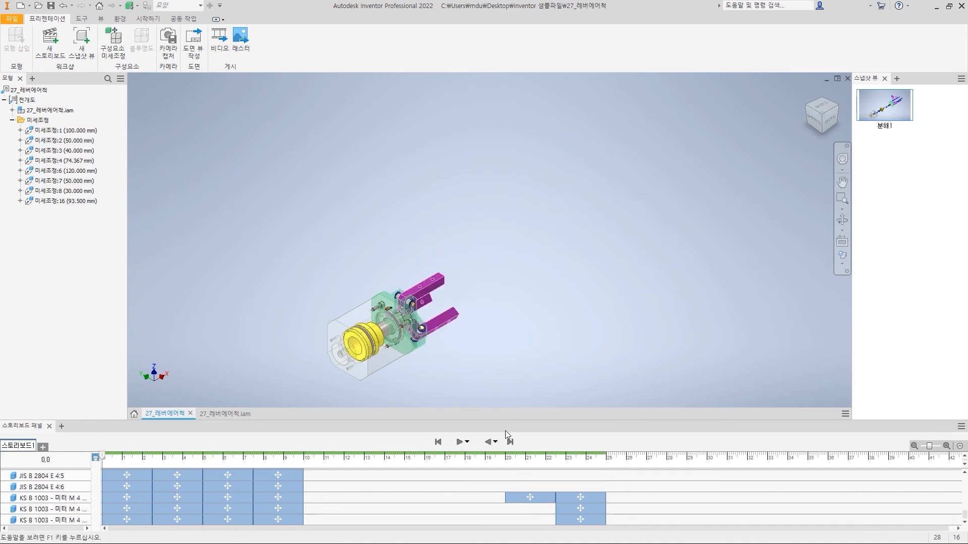
click(510, 442)
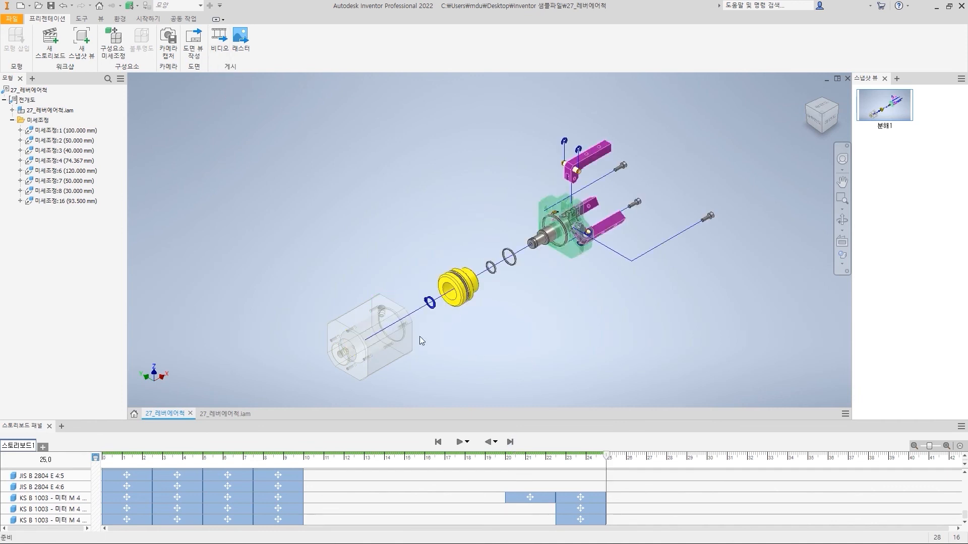
Examine the video publishing settings without publishing, and play the storyboard in reverse to review the reassembly animation.
click(219, 39)
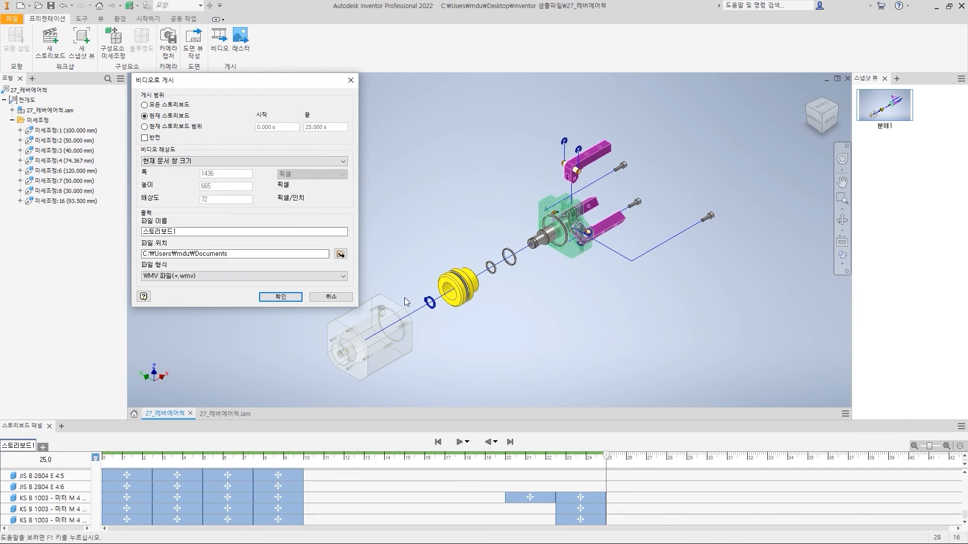
click(331, 297)
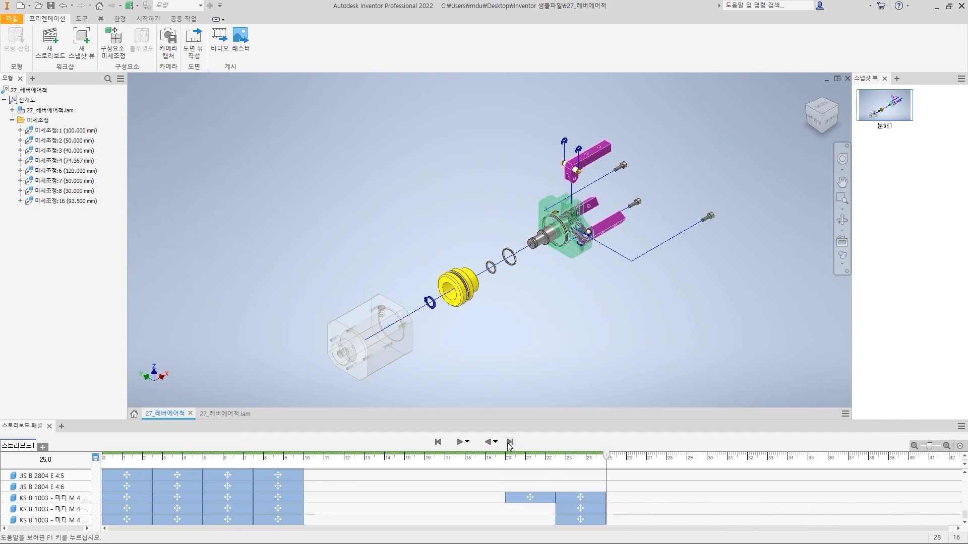
click(488, 442)
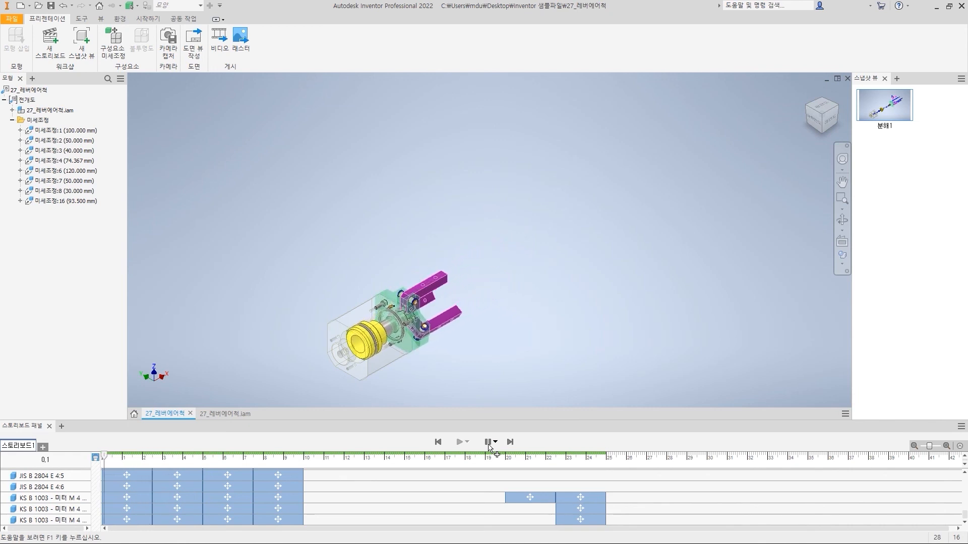
click(294, 475)
mouse_move(300, 477)
mouse_down()
mouse_move(283, 477)
mouse_move(298, 477)
mouse_up()
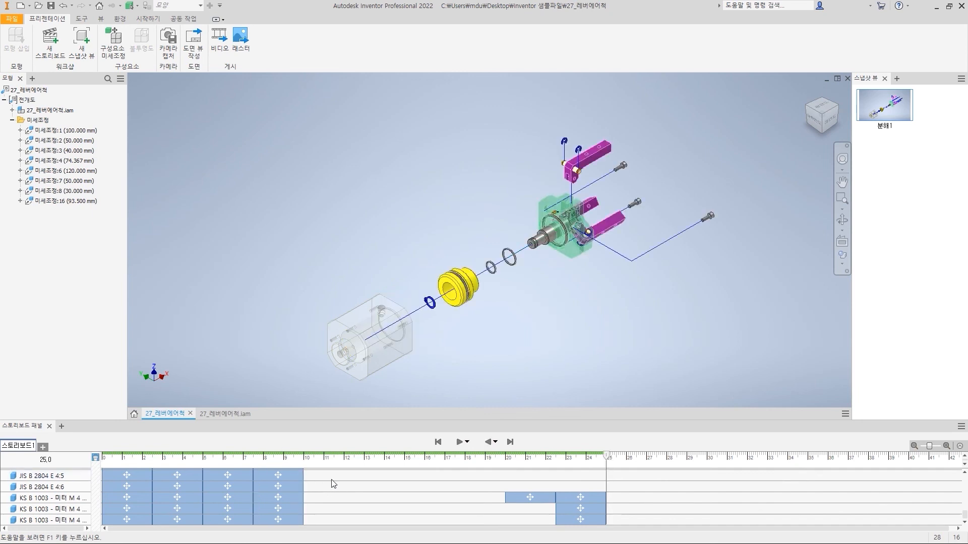
right_click(283, 479)
mouse_move(317, 527)
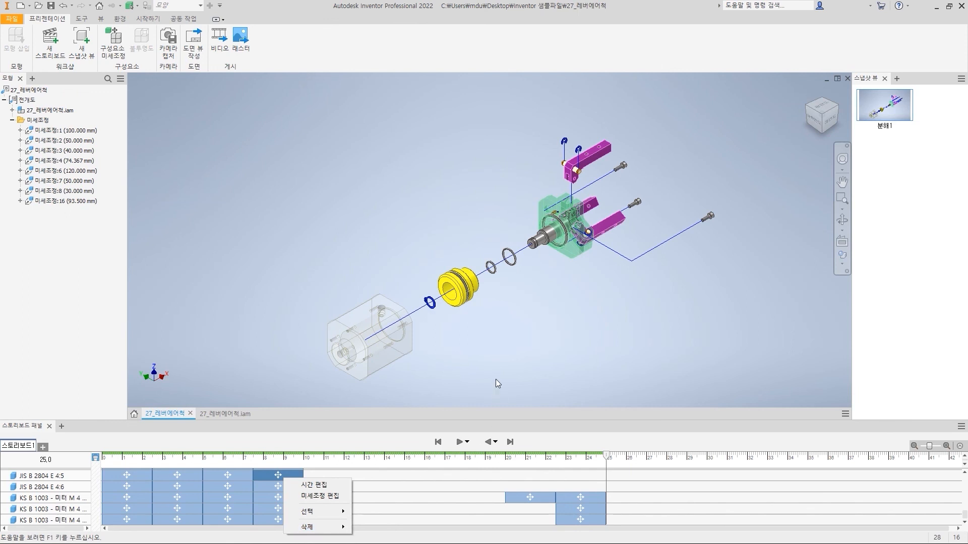
click(618, 339)
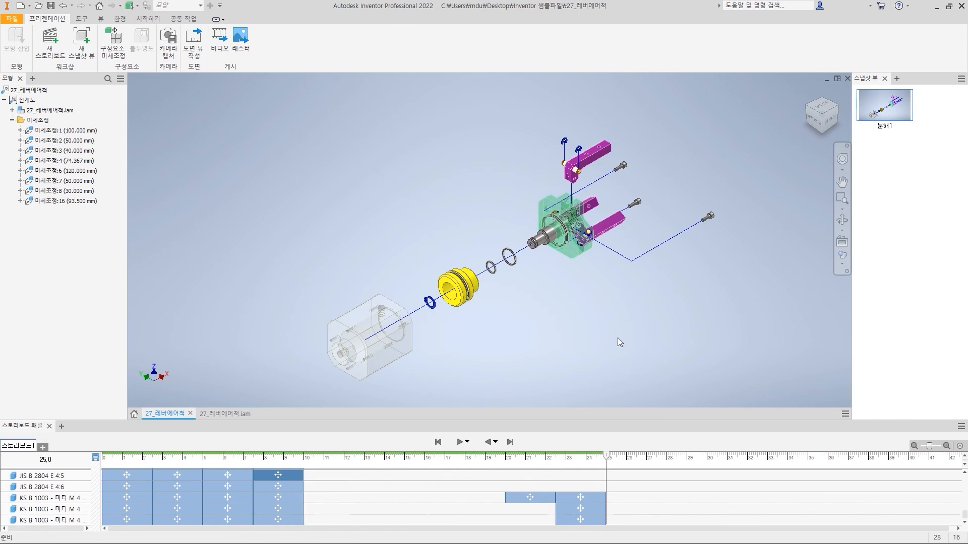